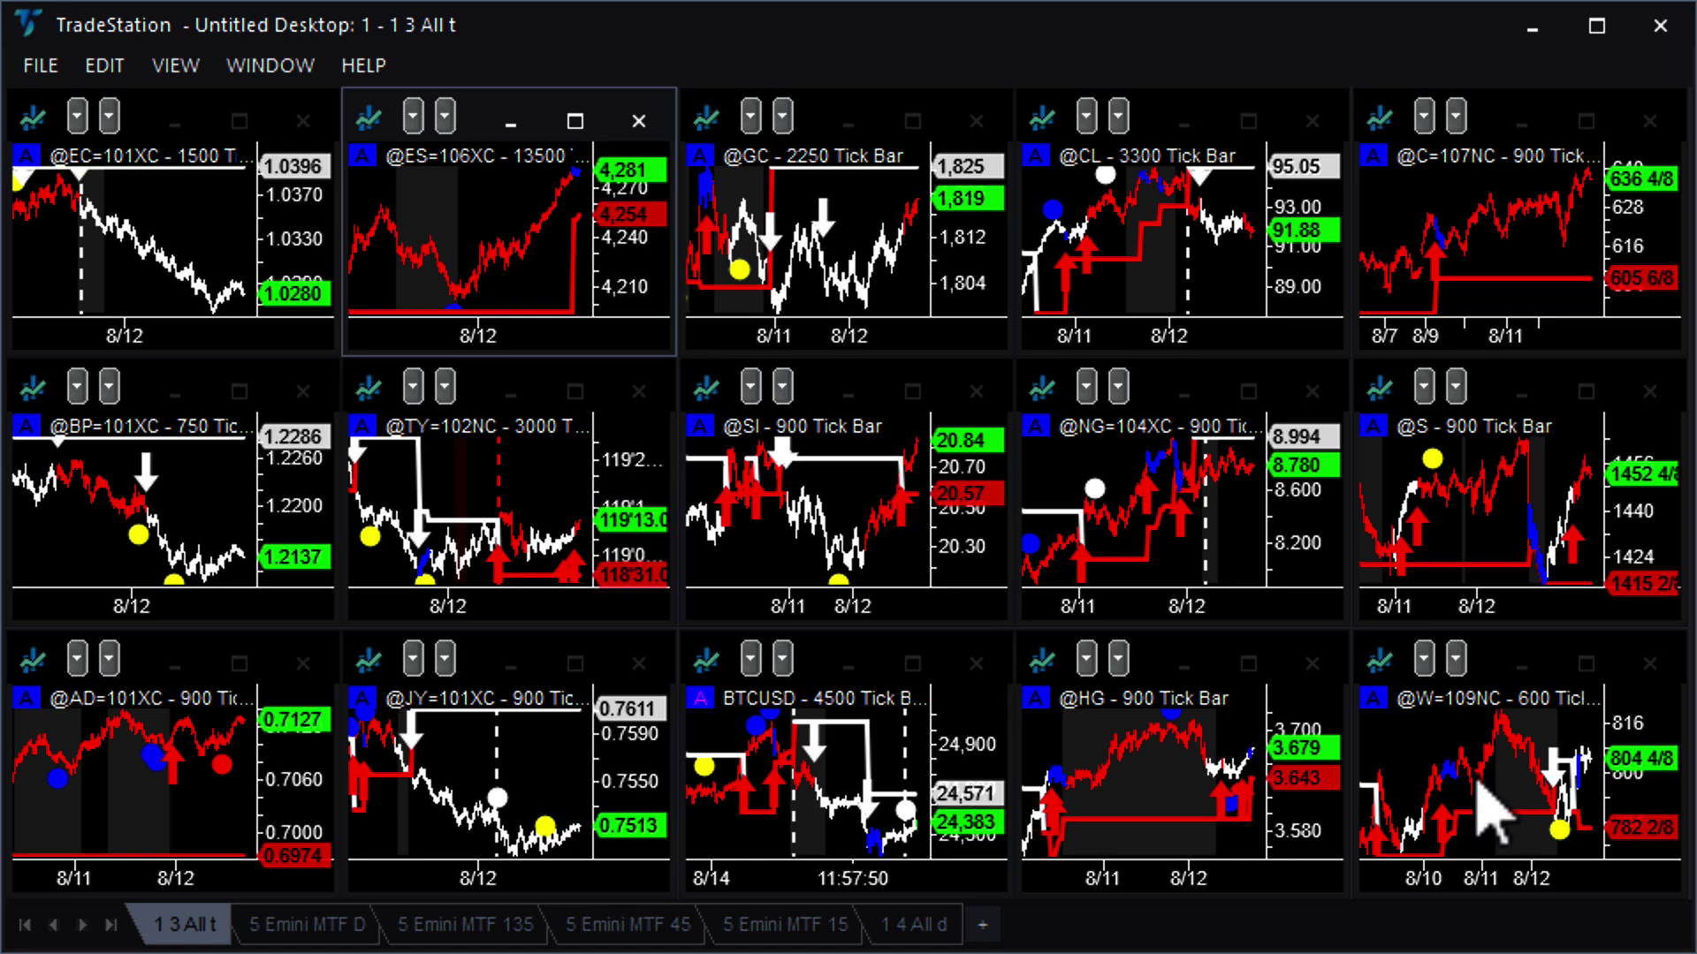
- Review the E-mini S&P charts in the daily, 135-minute and 45-minute workspaces, examining the latest 45-minute bars up close
click(324, 942)
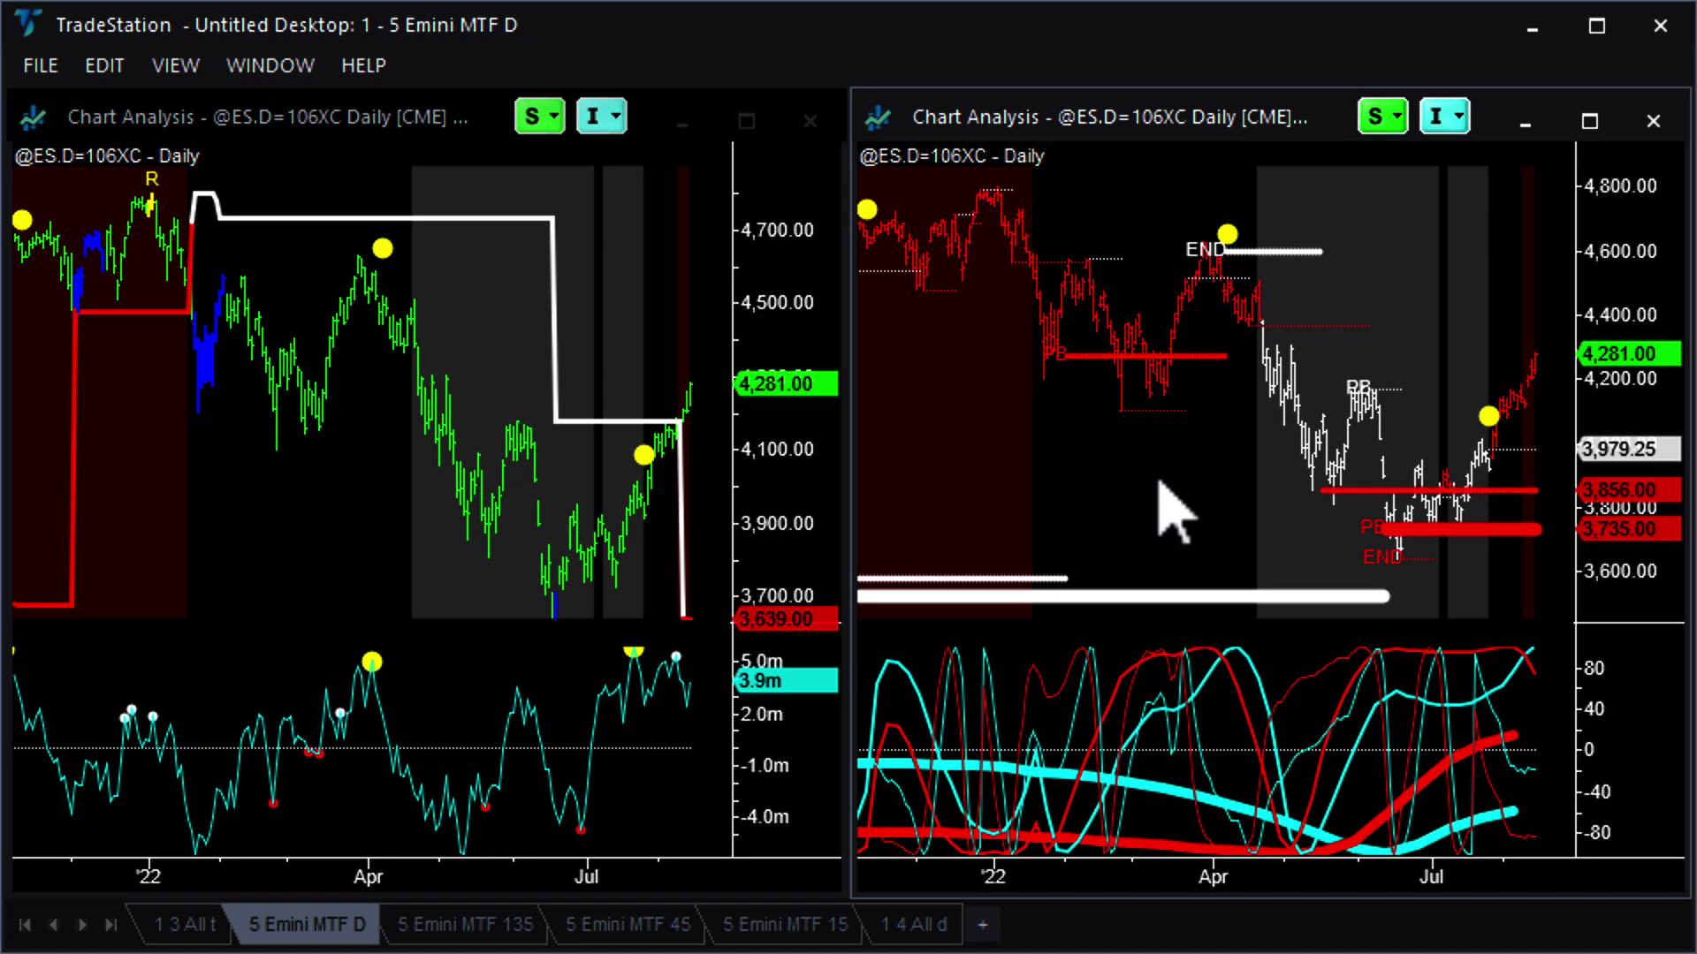
key(ctrl+Tab)
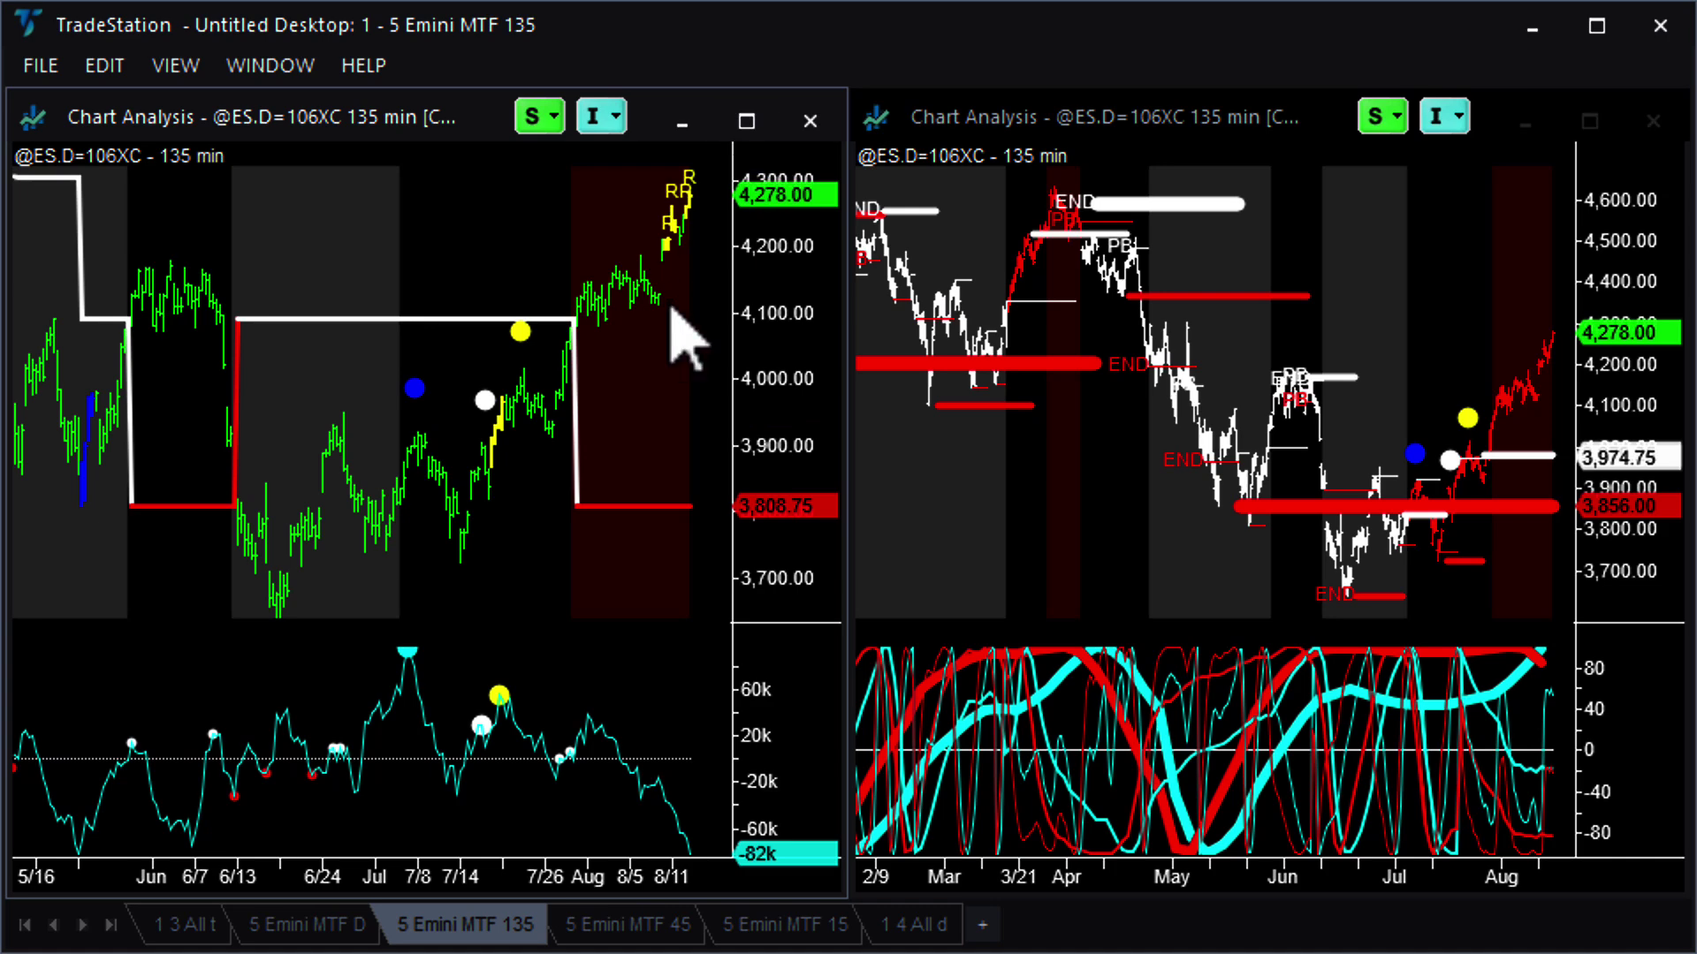
key(ctrl+Tab)
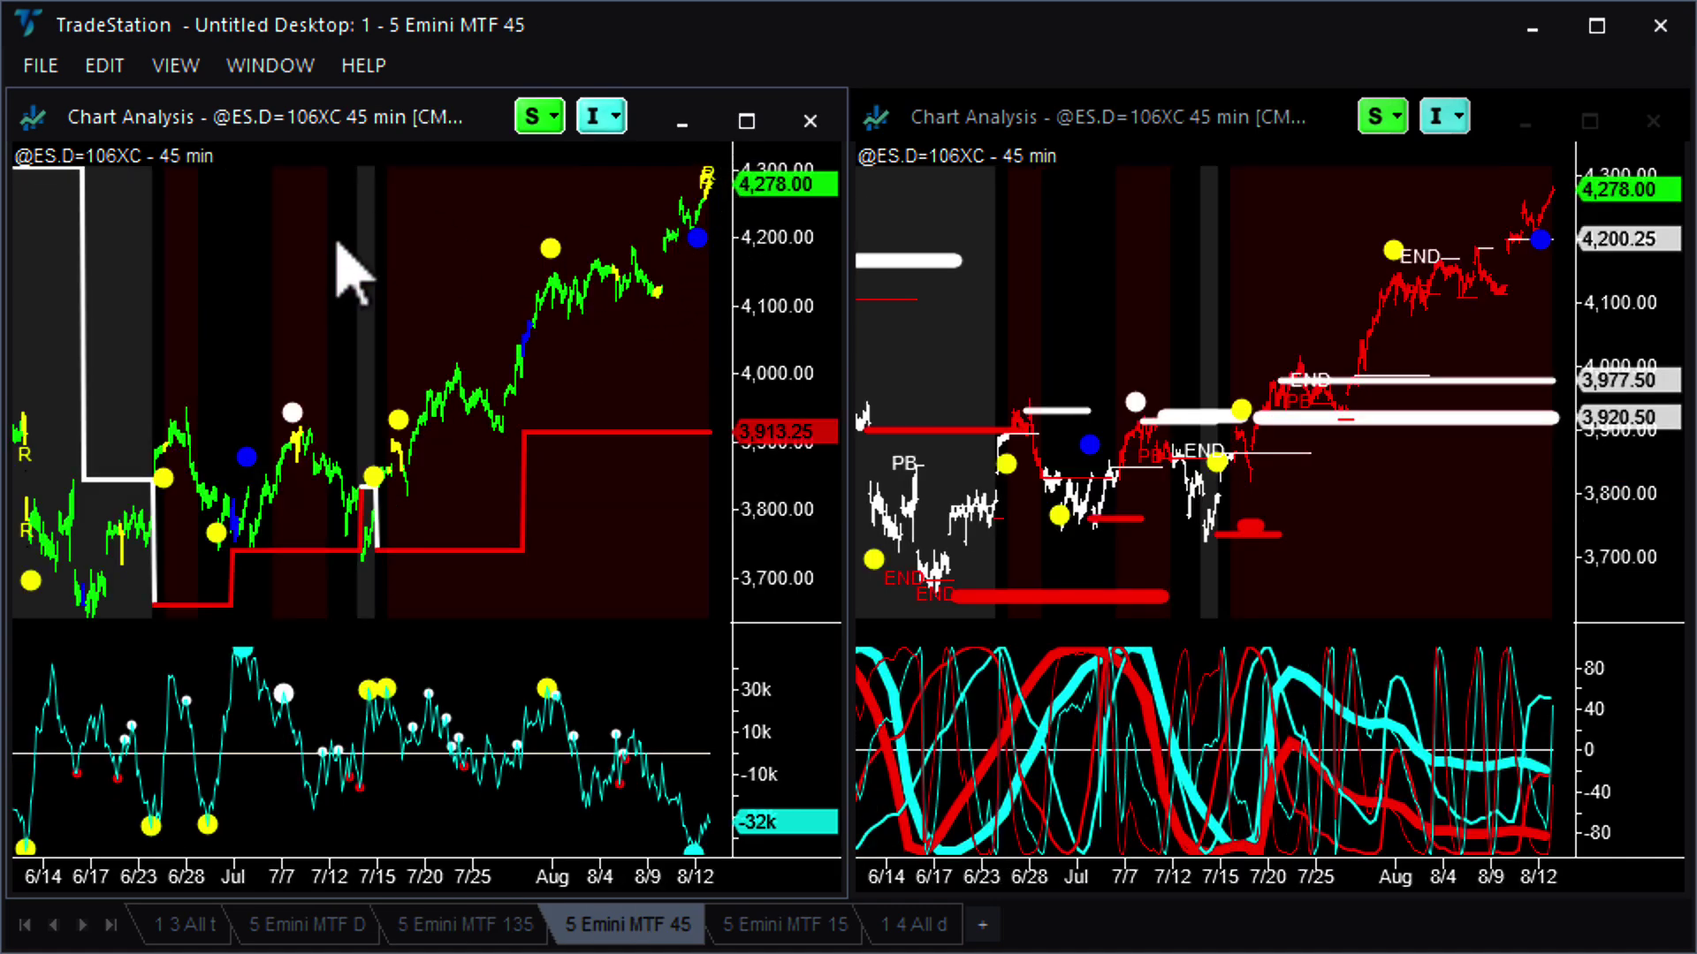
scroll(333, 243, up, 6)
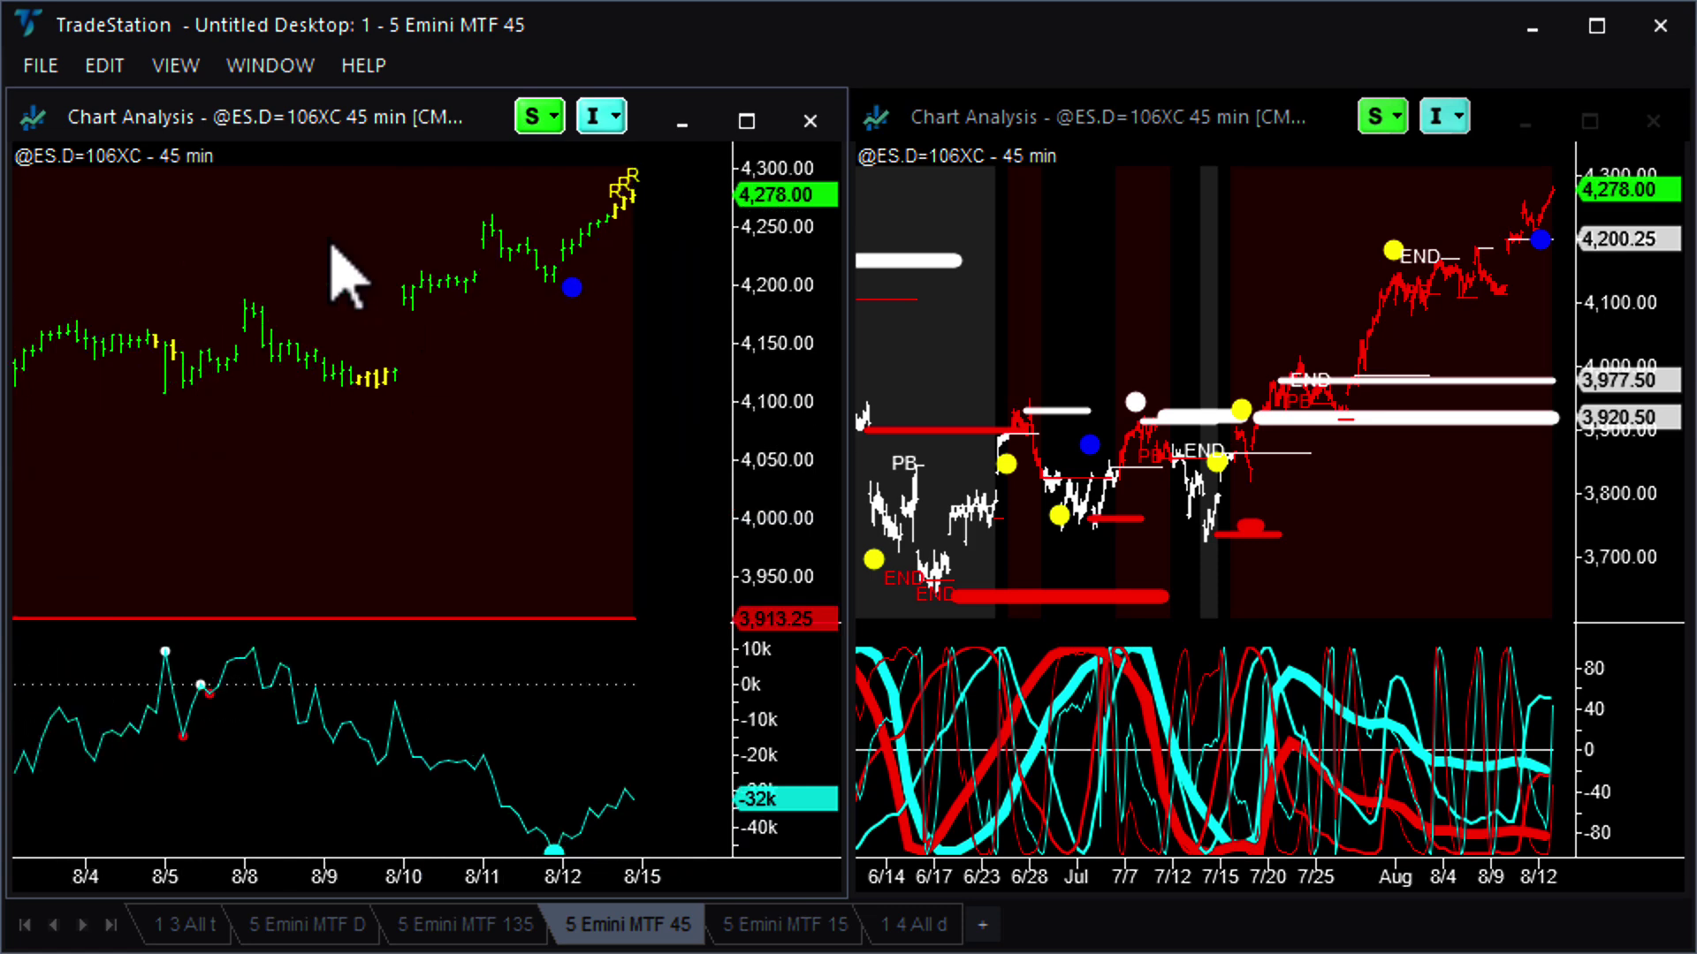
scroll(333, 246, down, 6)
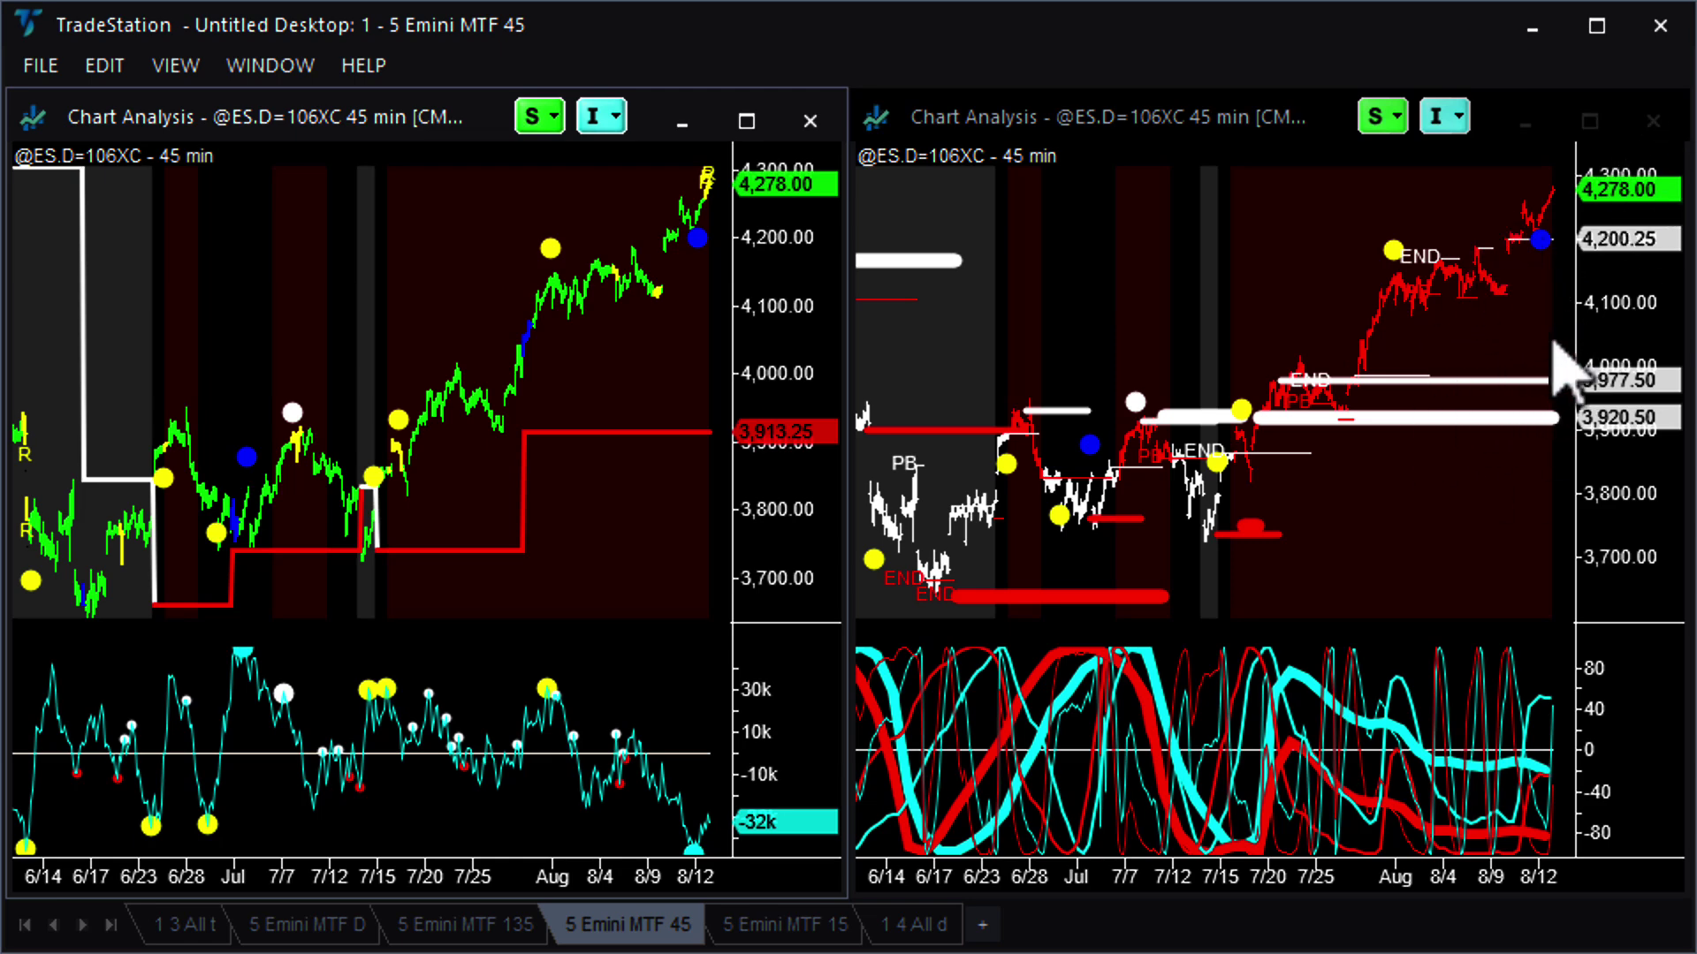
- Open the 15-minute E-mini workspace and examine its recent bars up close and over the wider history
key(ctrl+Tab)
scroll(627, 400, up, 5)
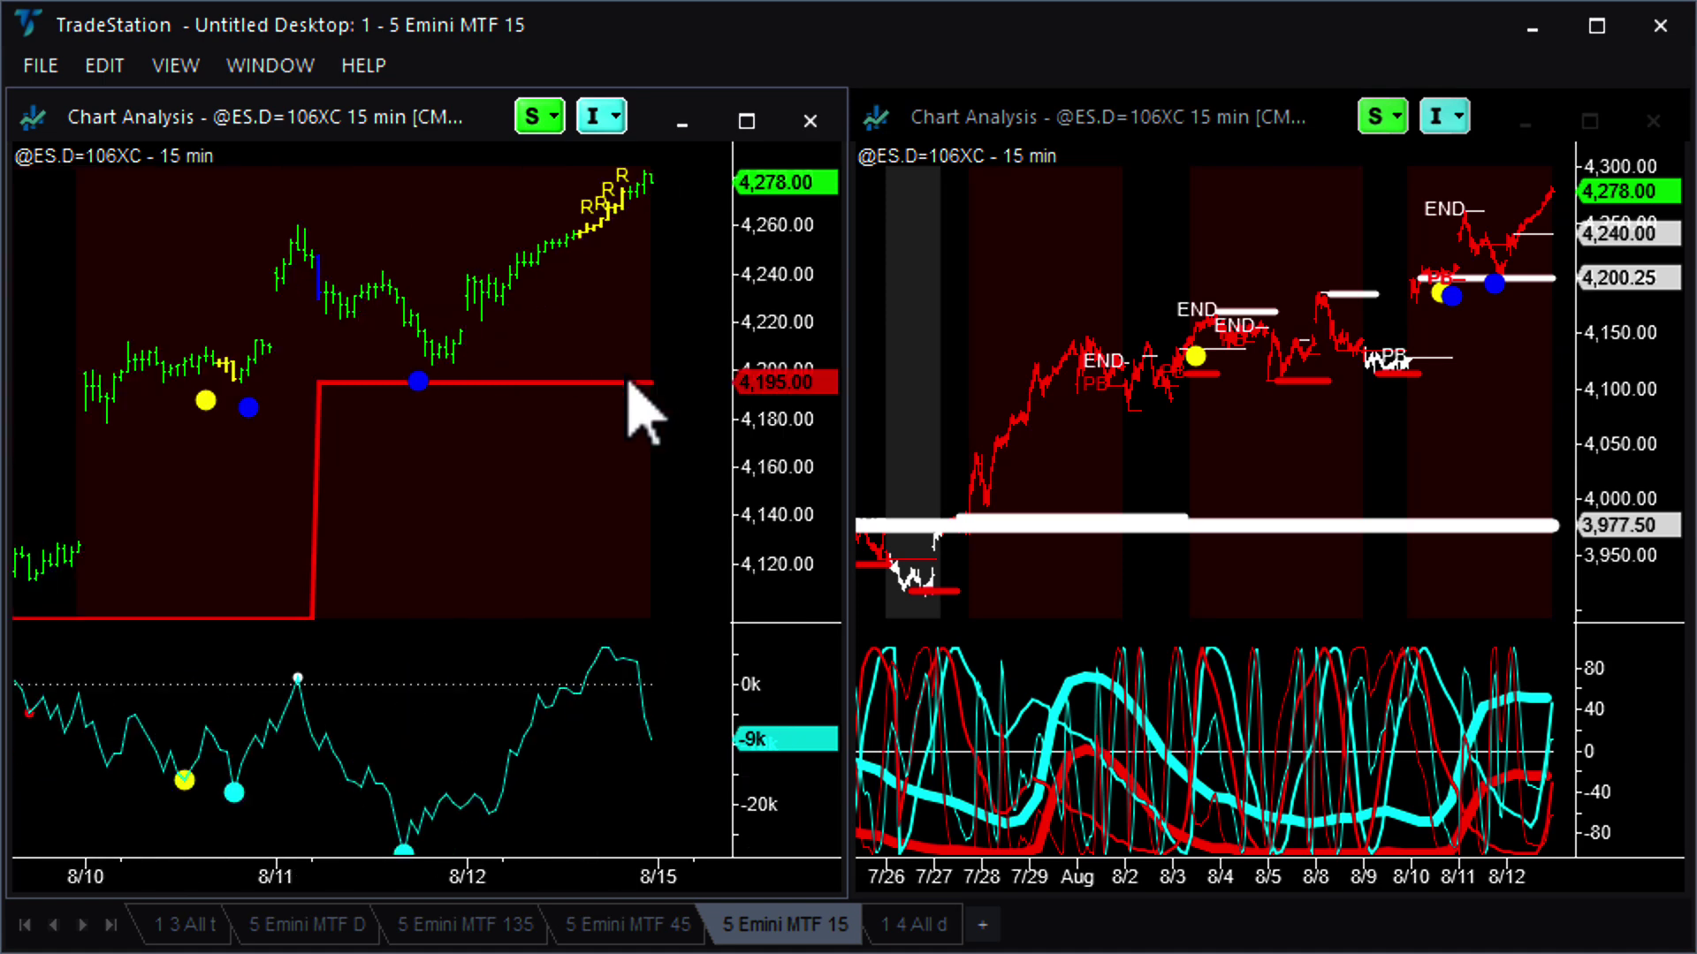
scroll(705, 391, down, 3)
scroll(705, 393, down, 3)
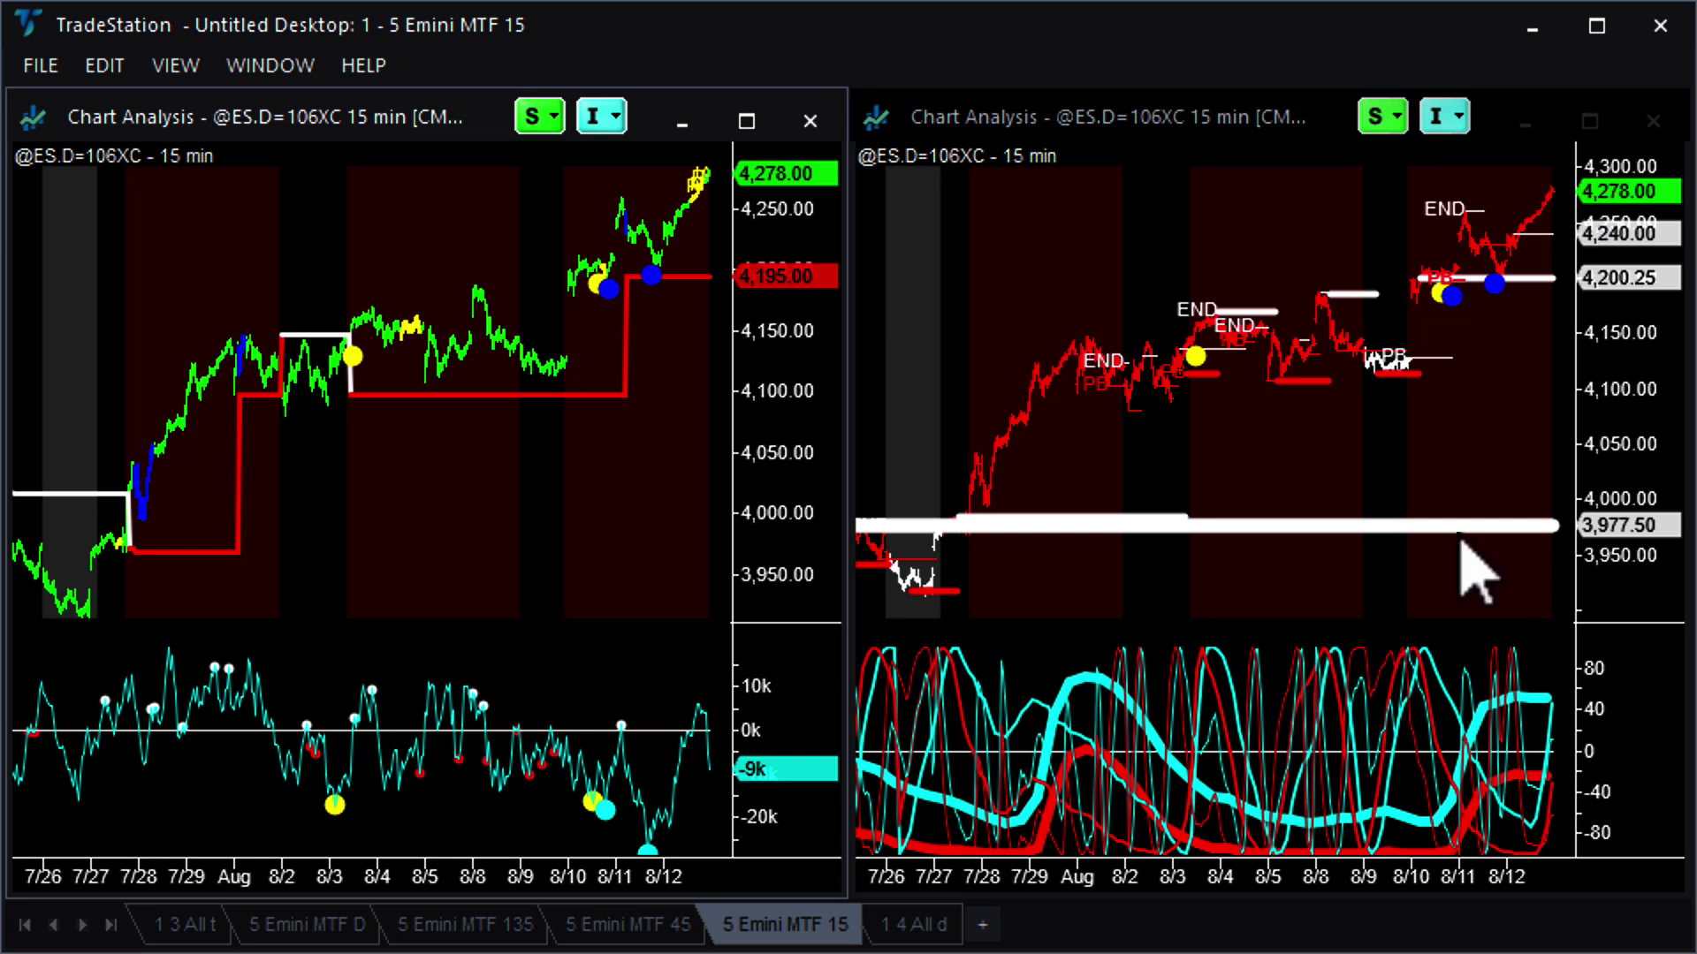
click(185, 927)
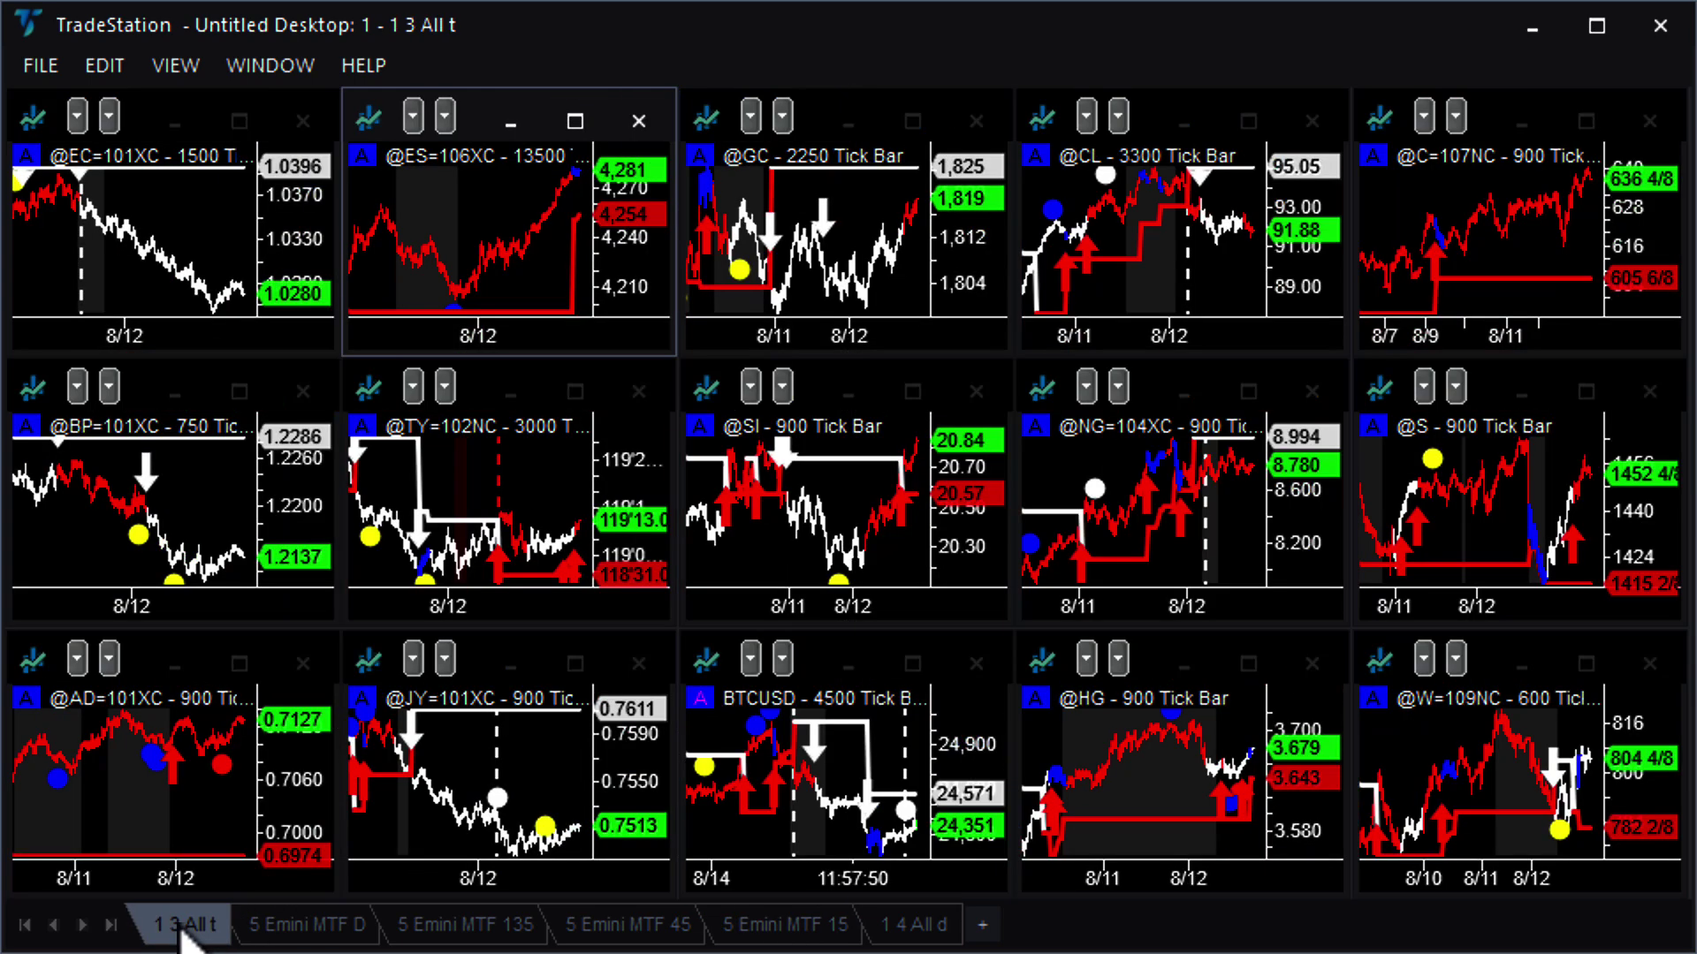
click(576, 124)
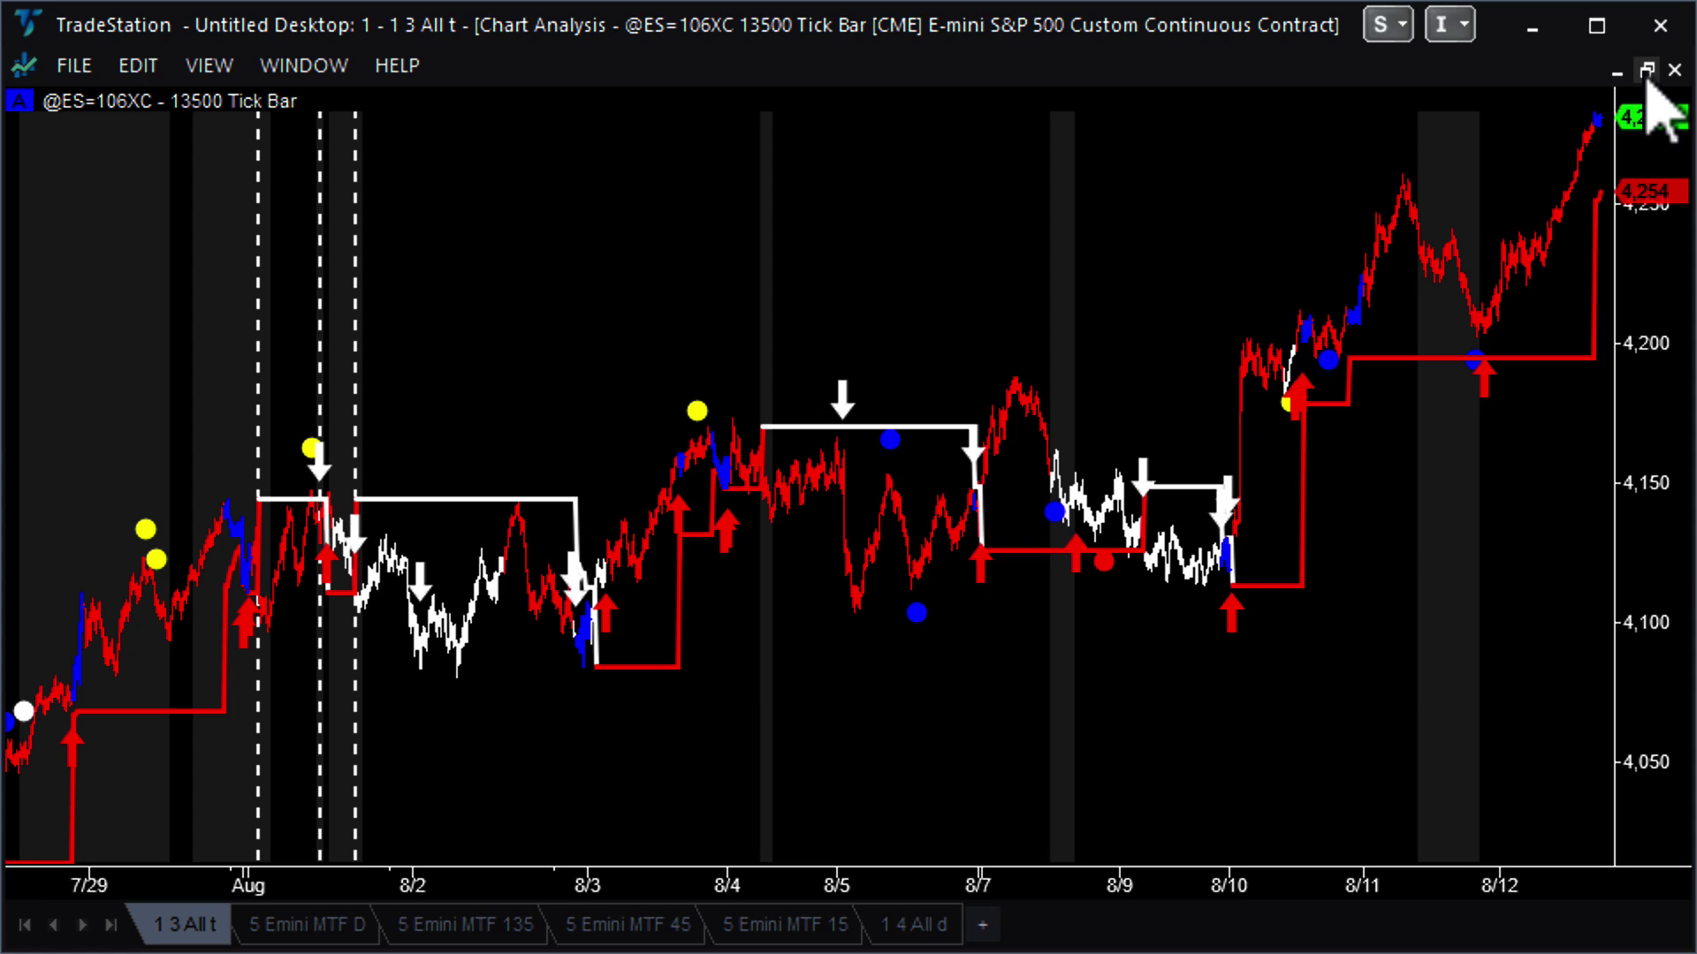
click(1647, 71)
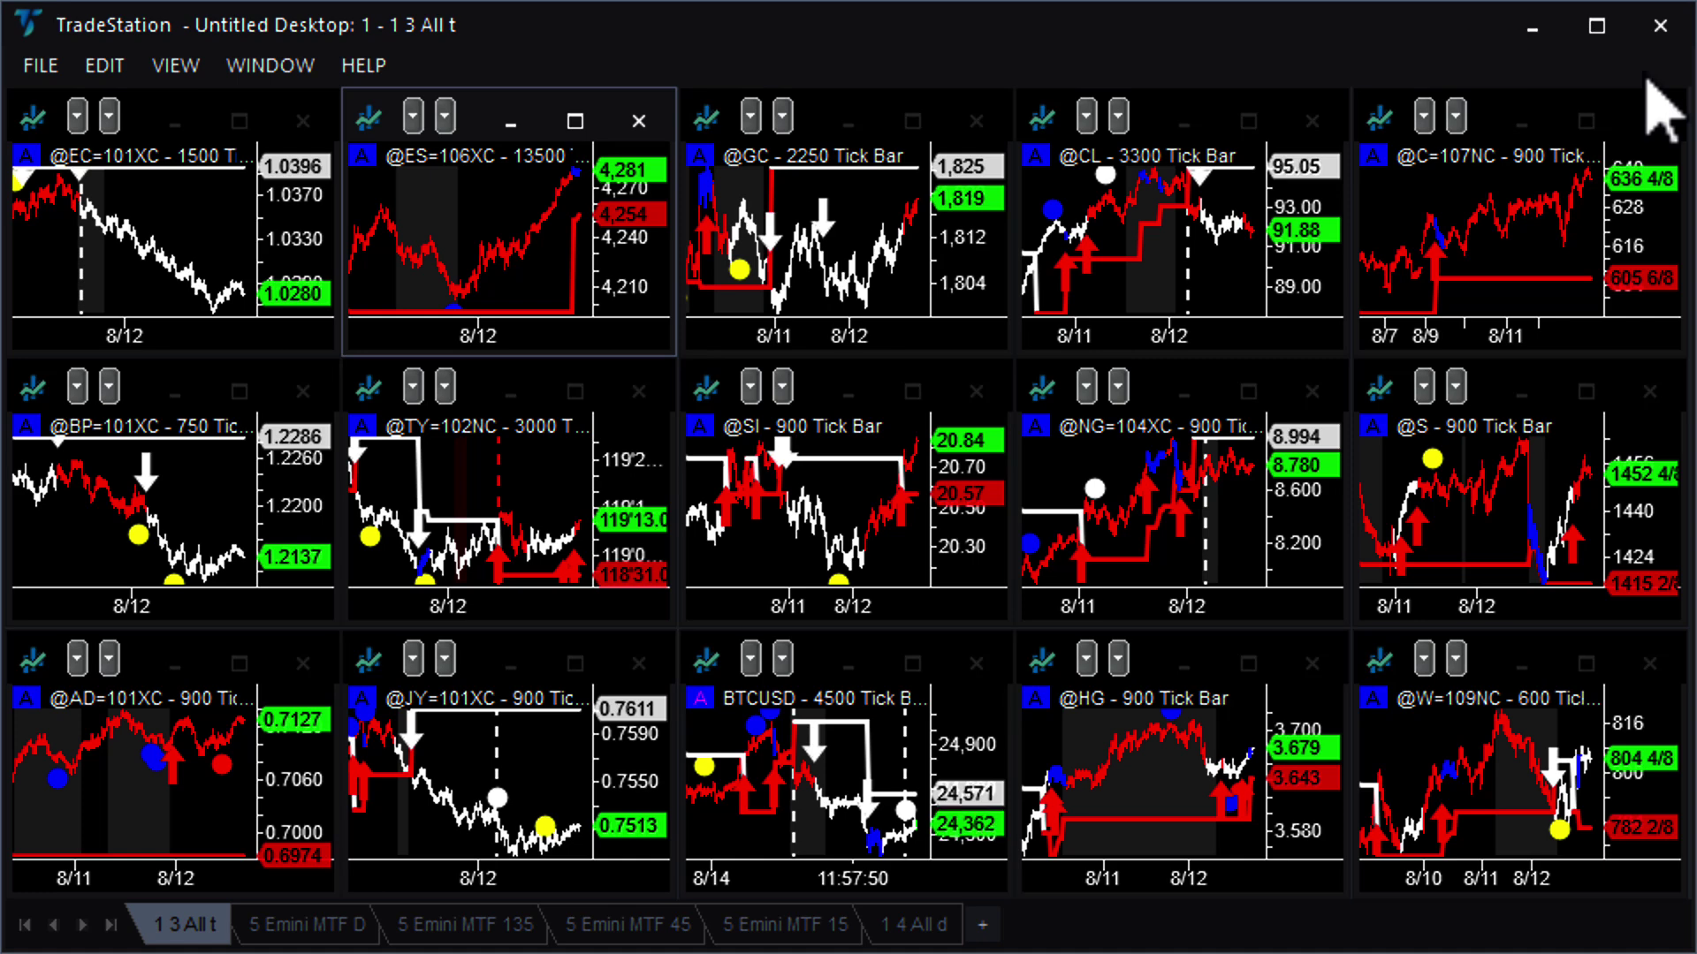
click(575, 390)
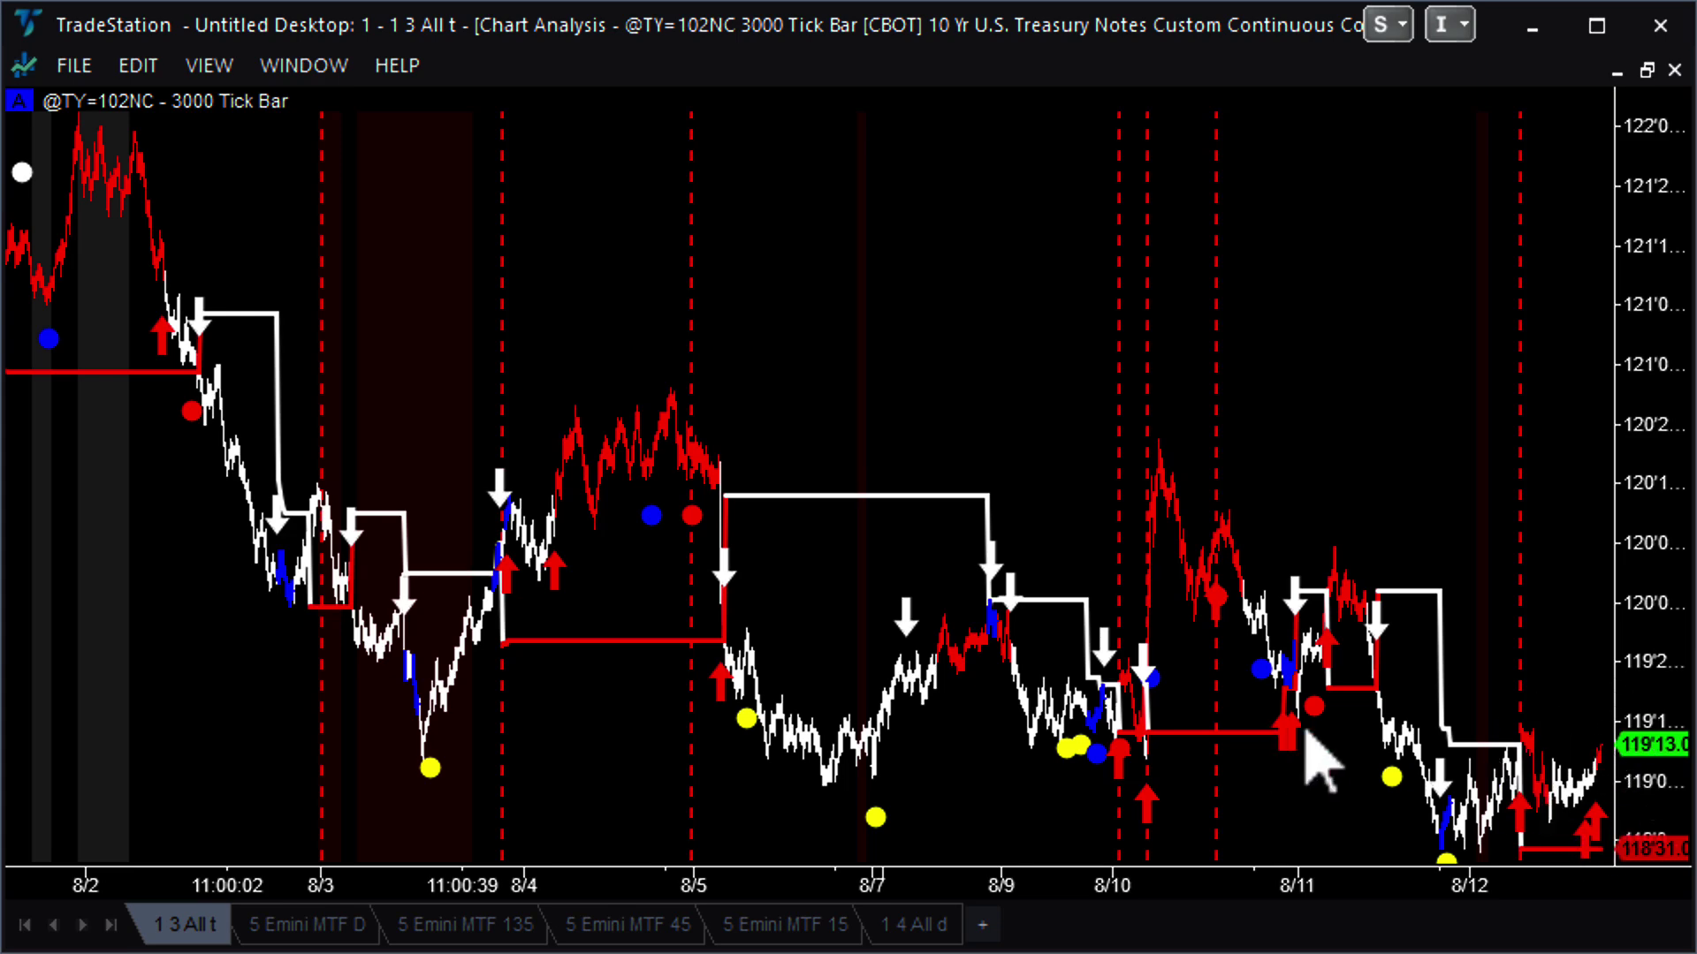
scroll(1560, 720, up, 5)
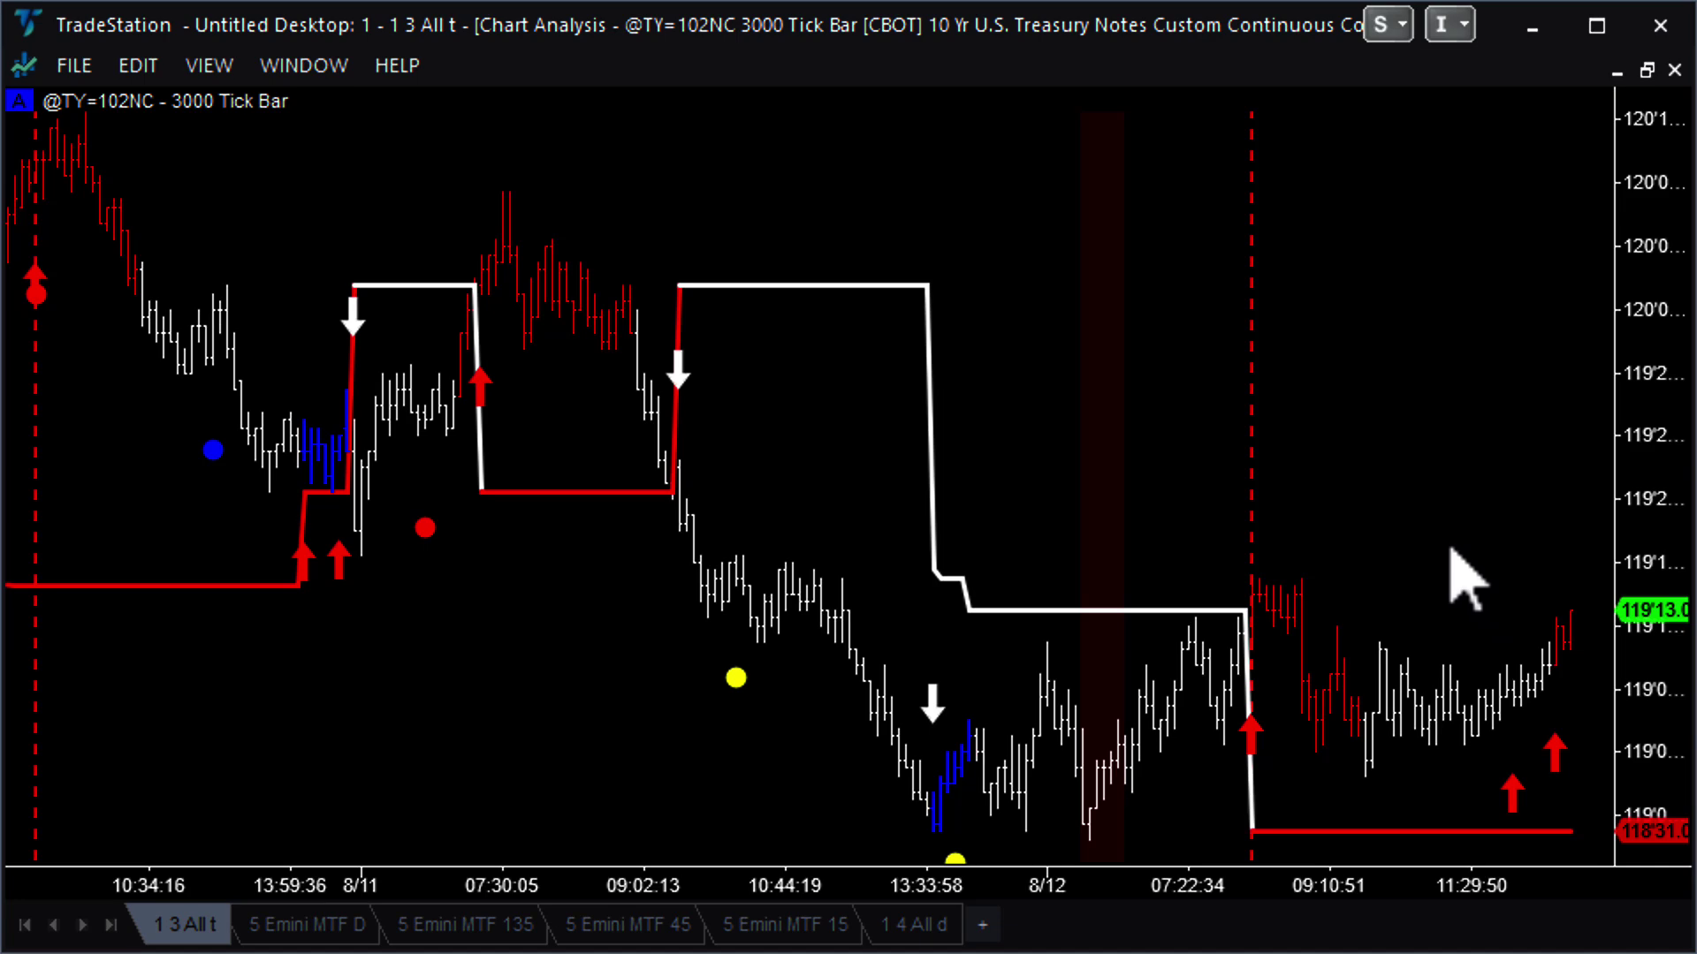
mouse_move(1446, 592)
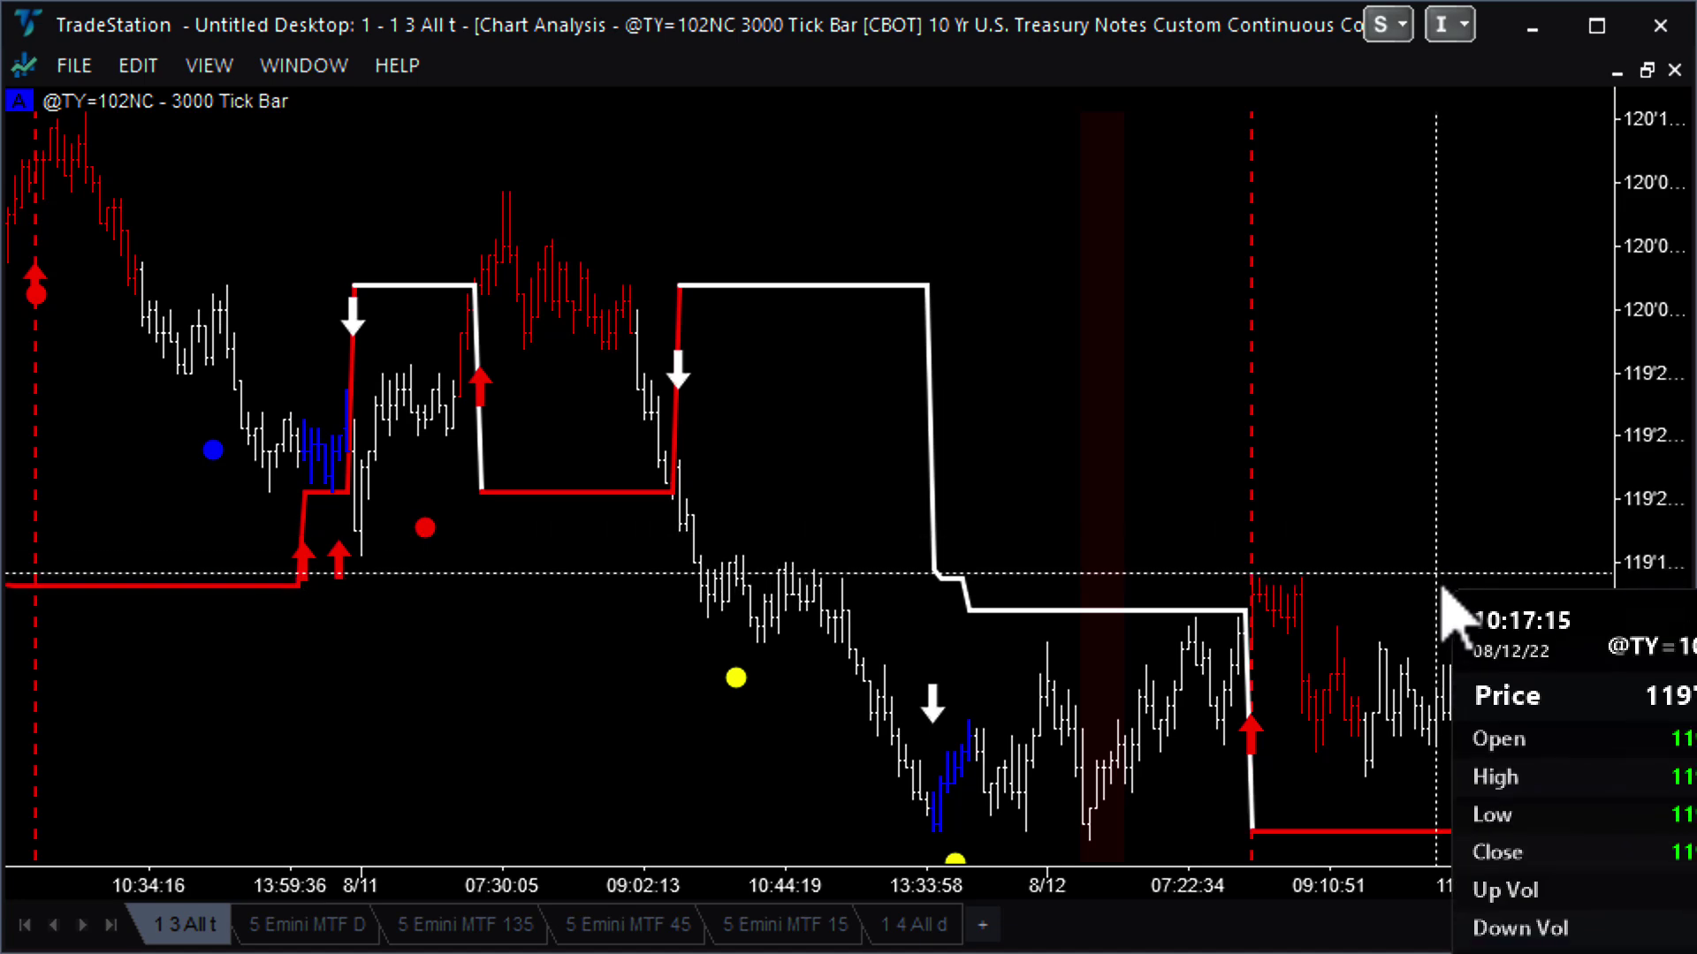
scroll(1450, 610, down, 10)
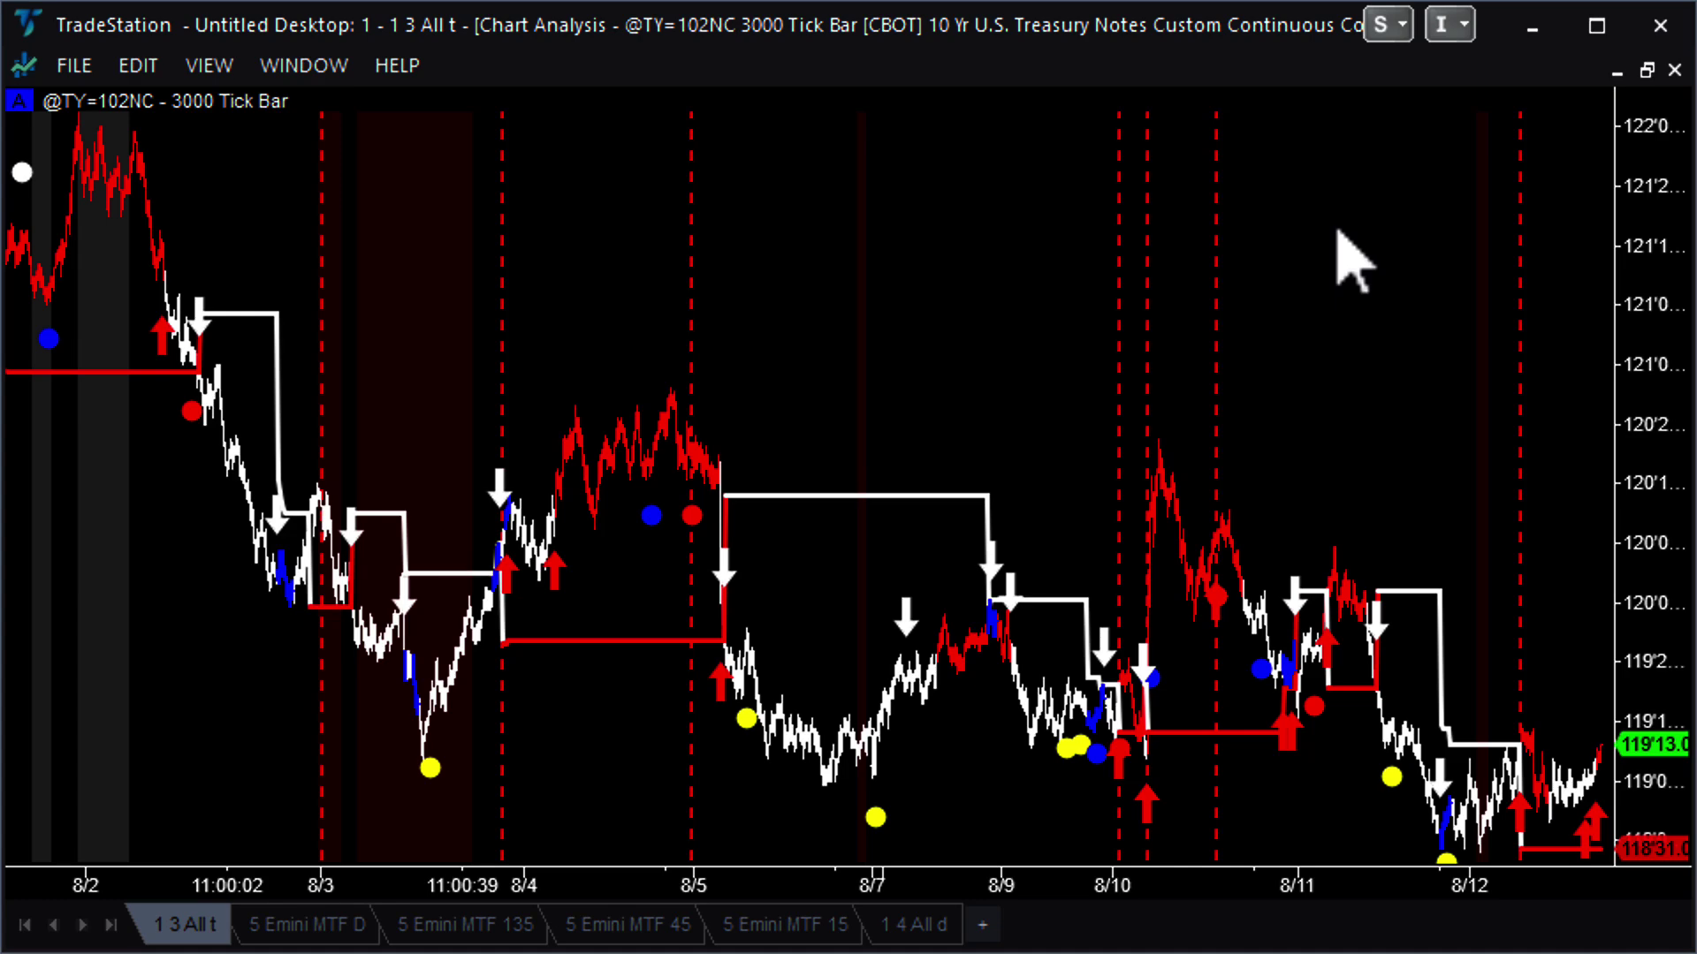
click(1646, 69)
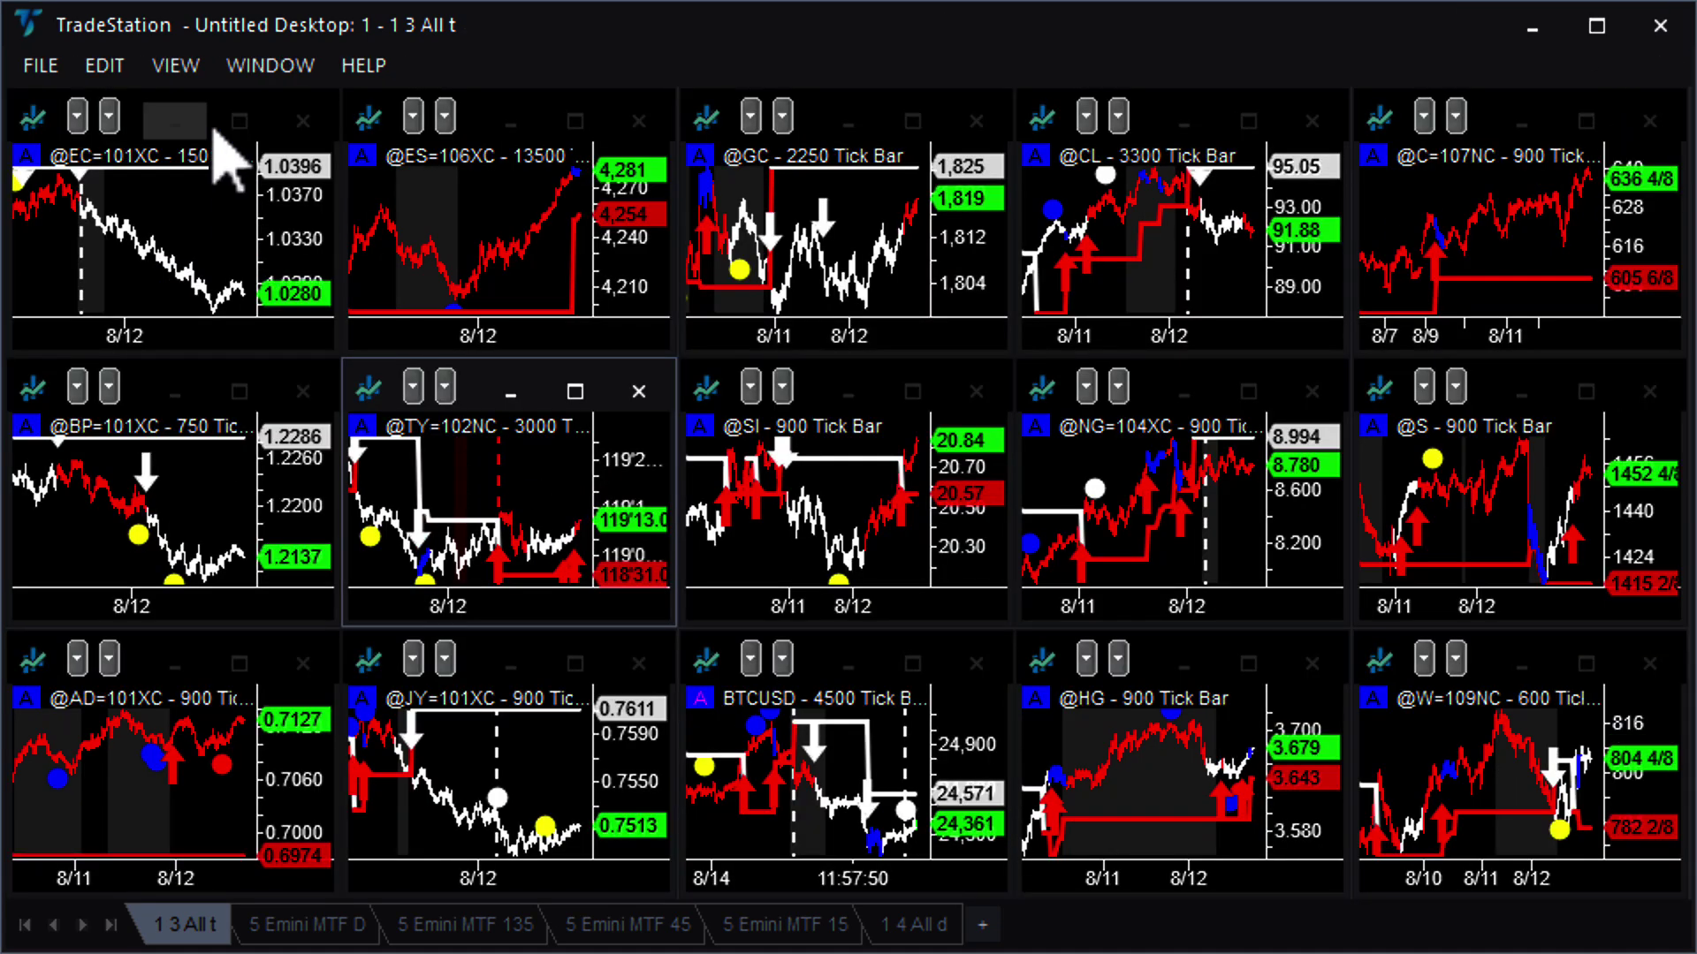
double_click(259, 155)
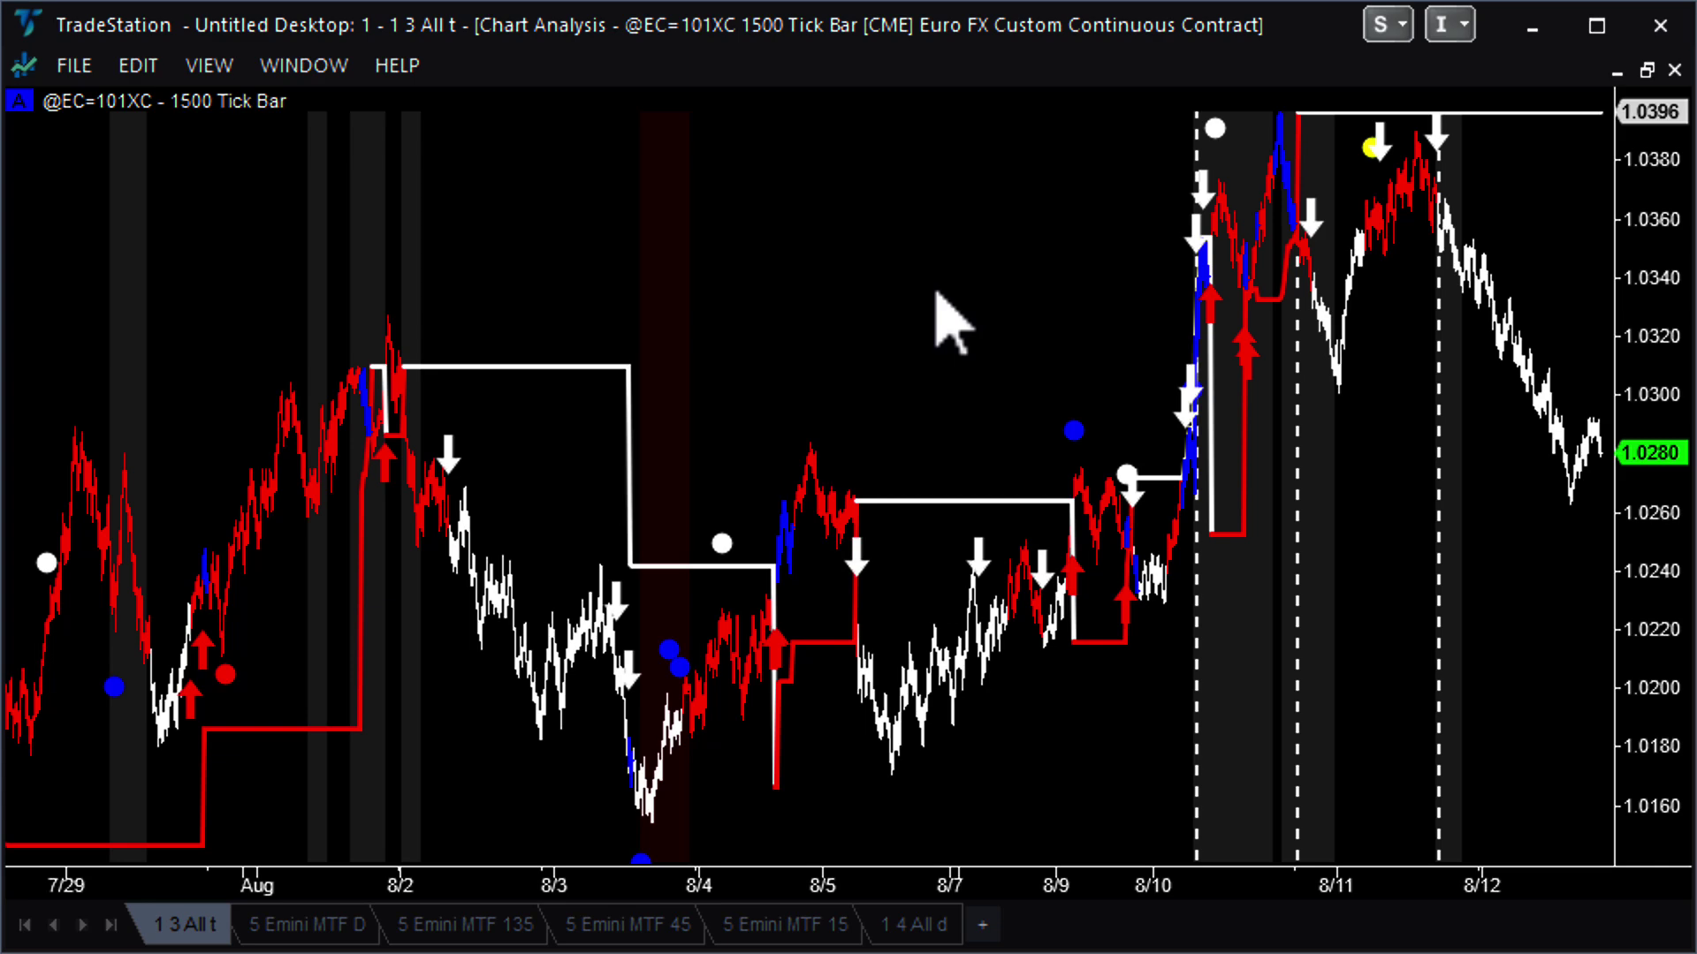
drag(939, 349, 935, 397)
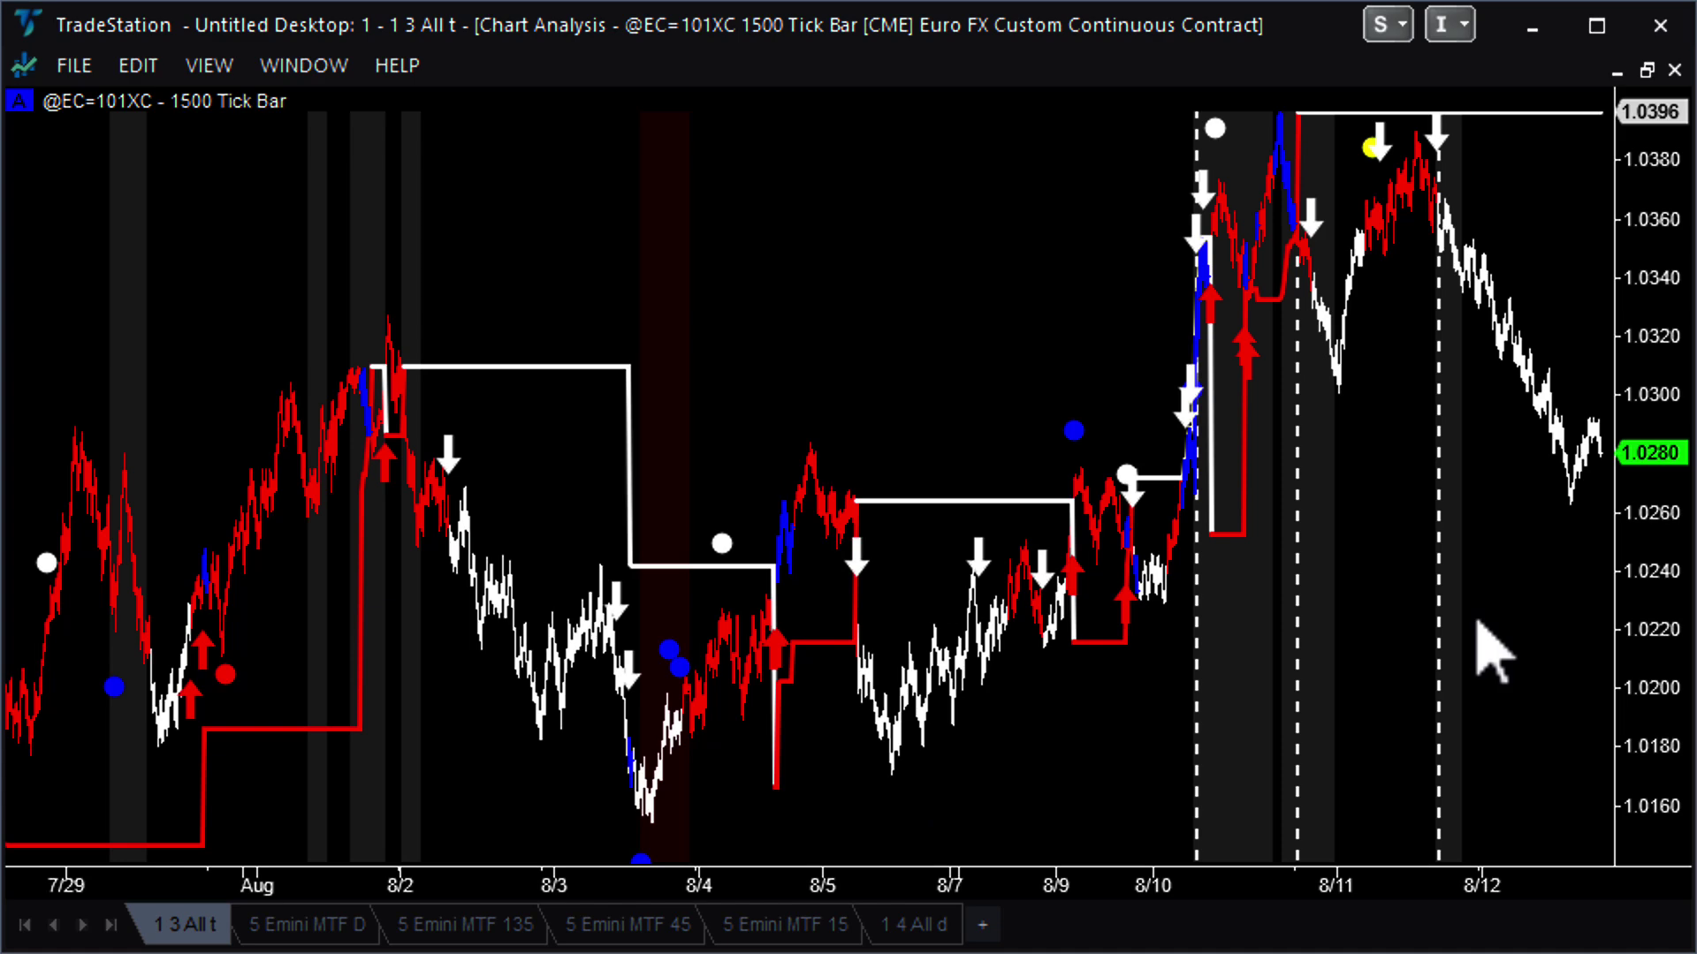
click(1646, 69)
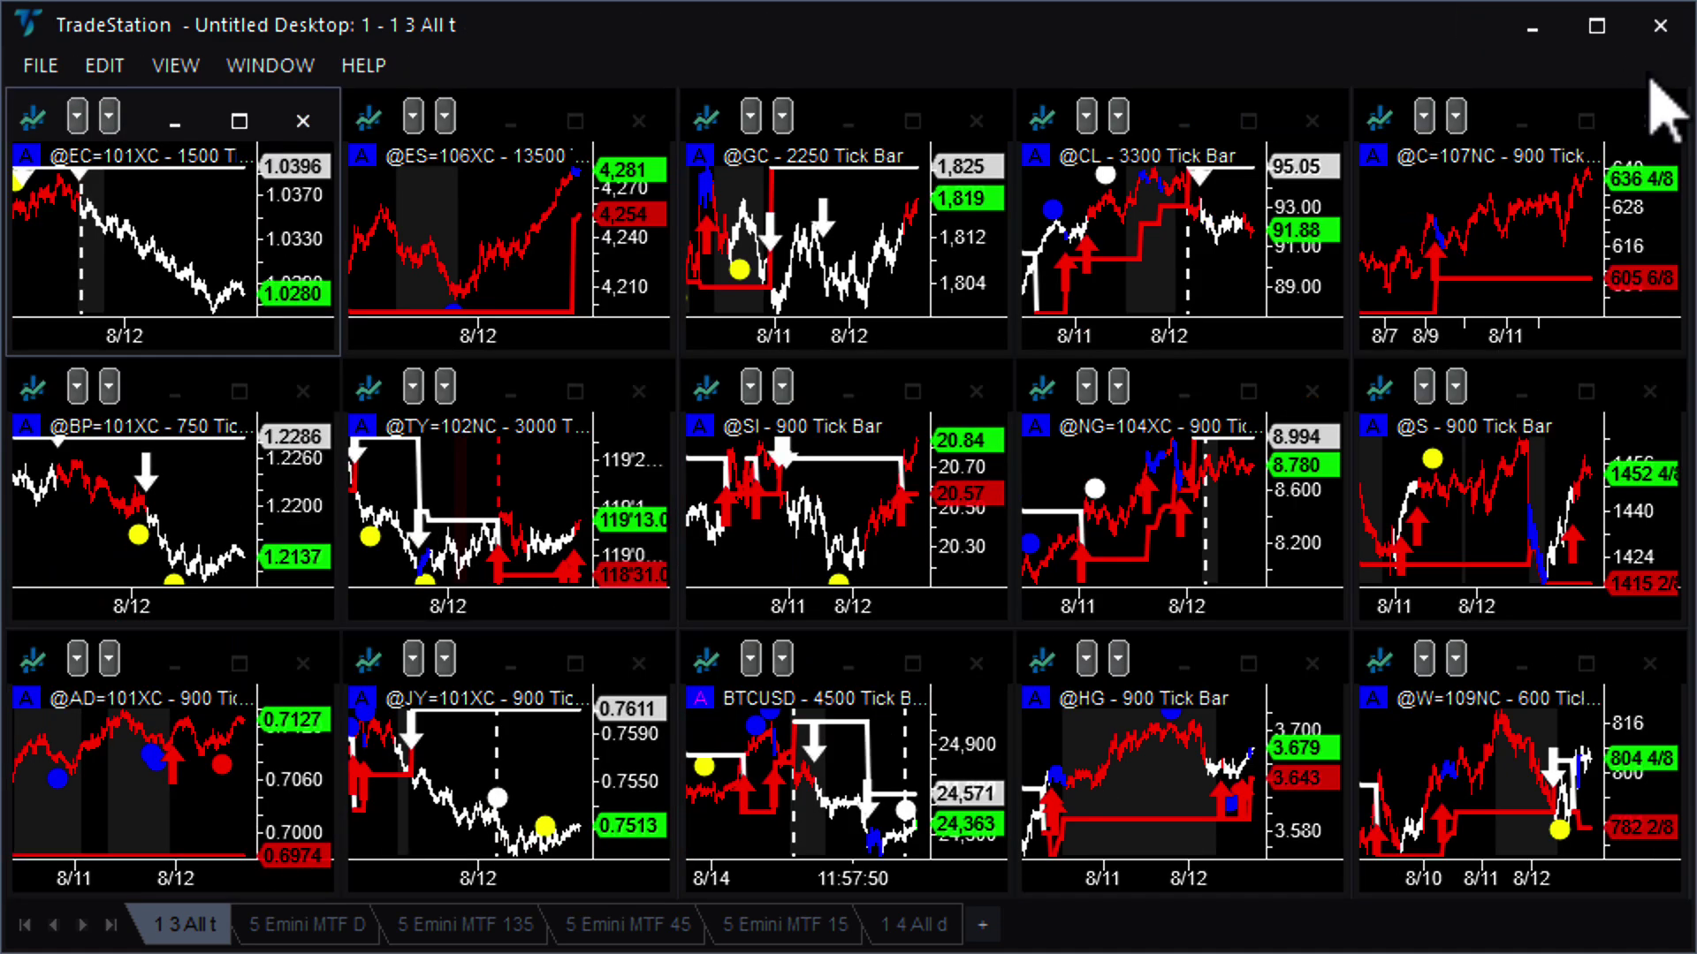
click(239, 392)
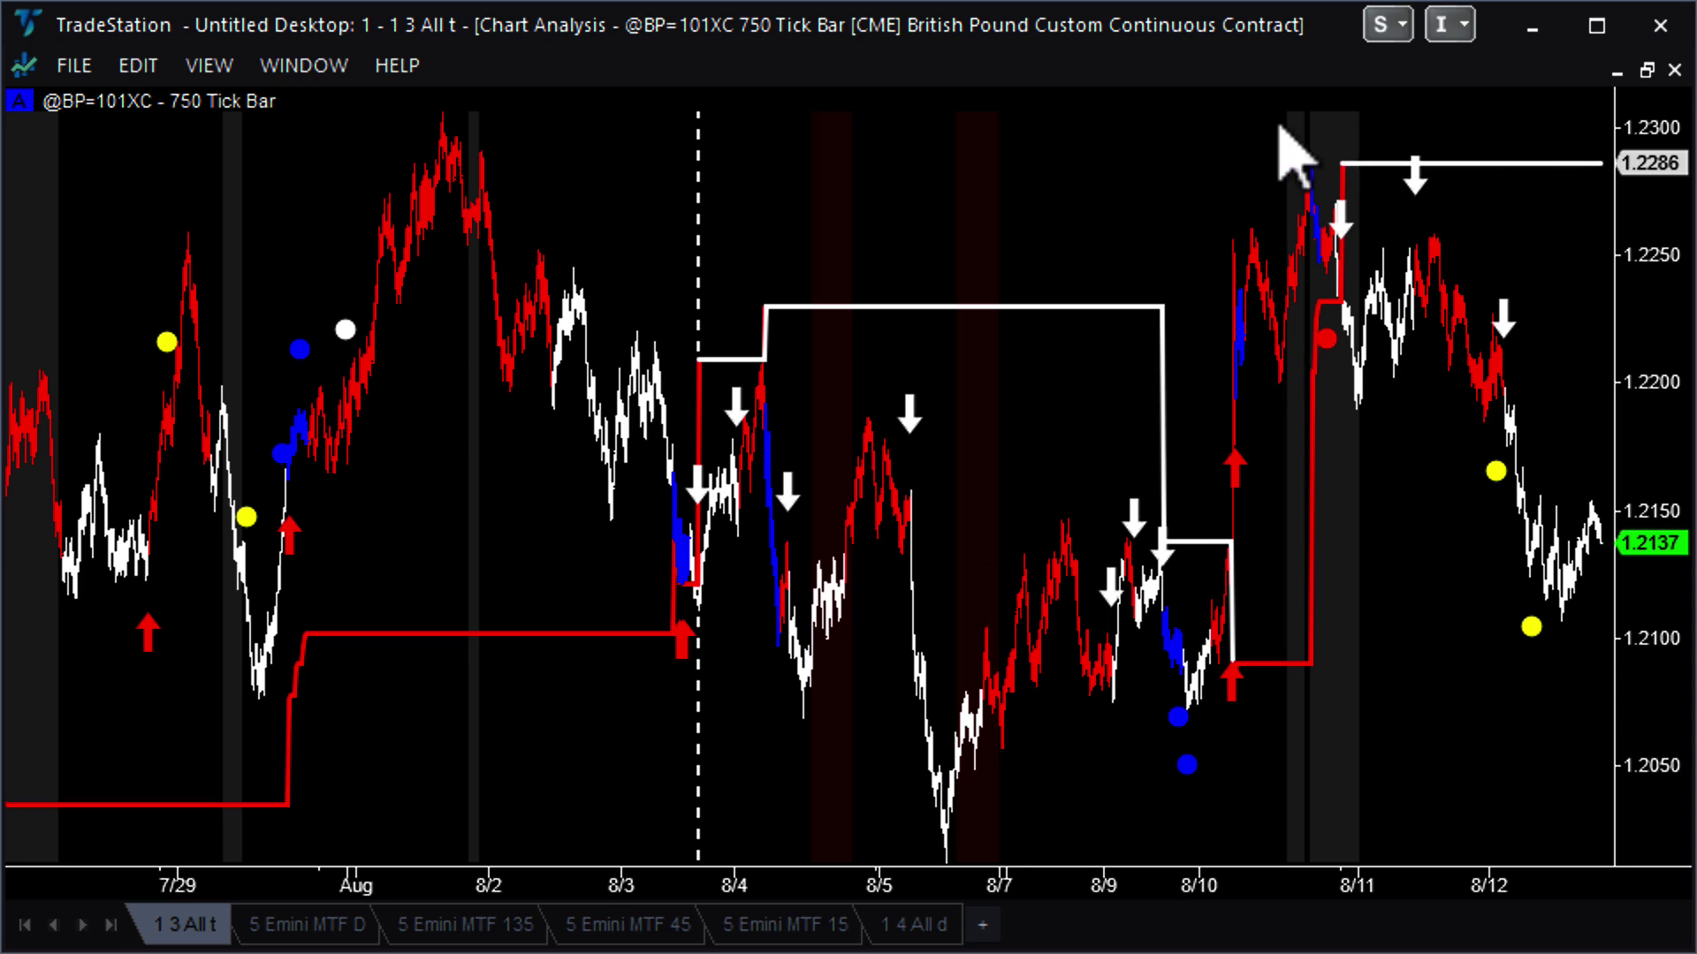
mouse_move(1462, 747)
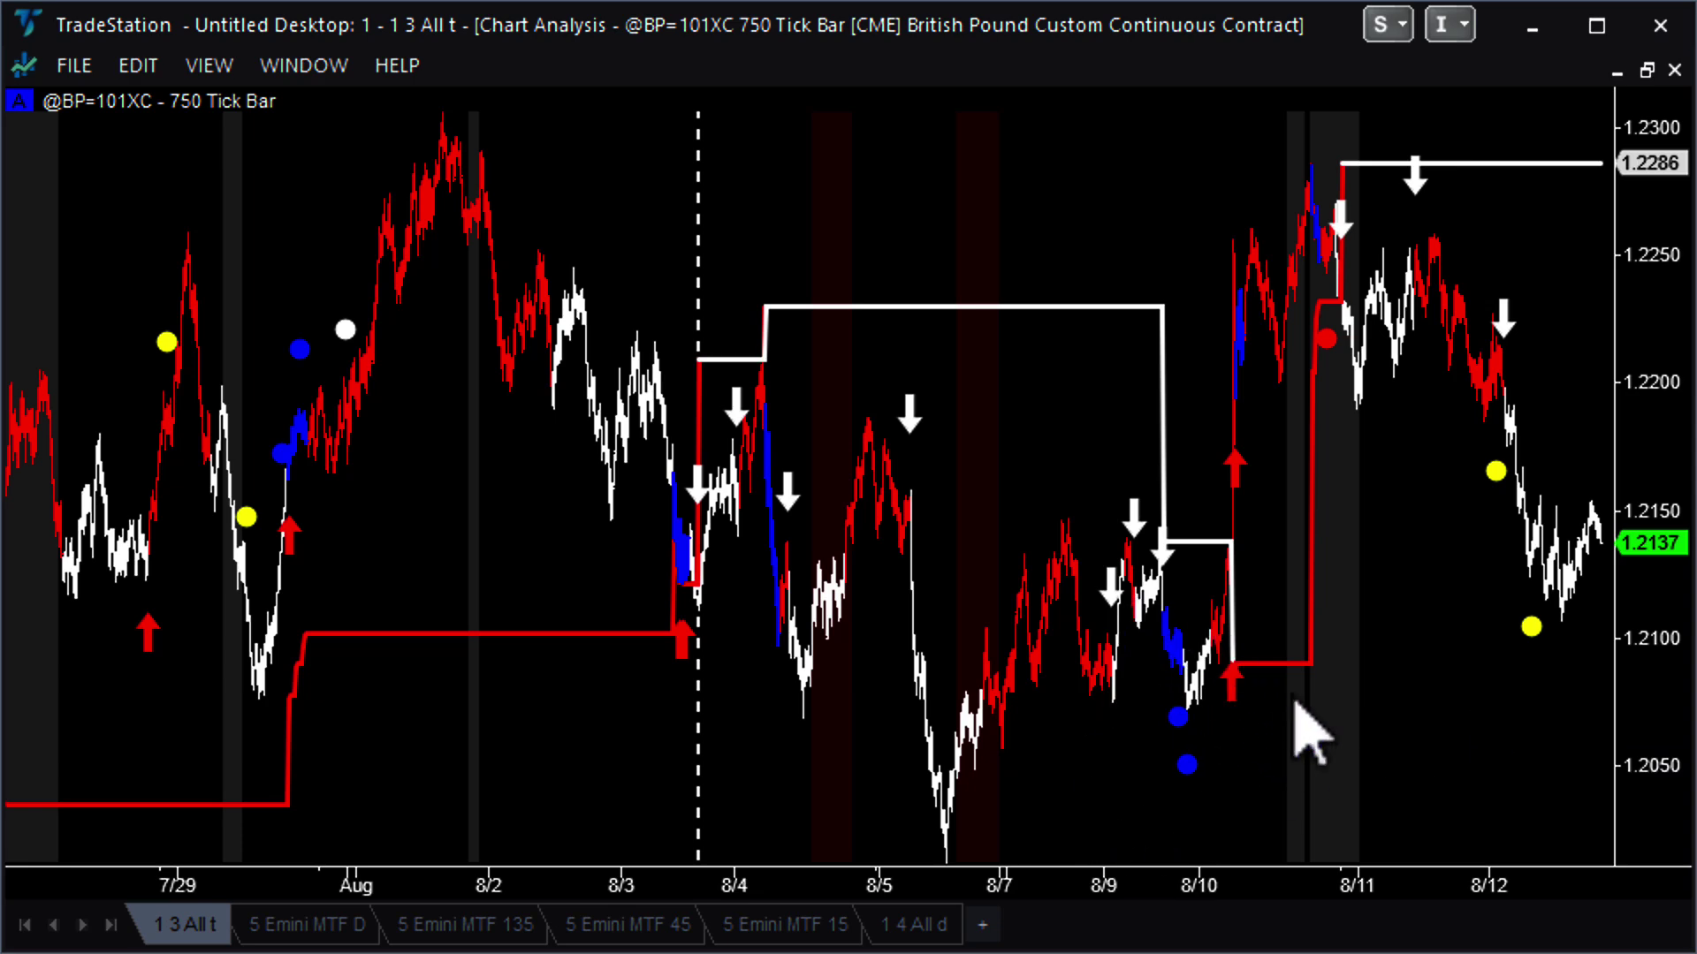
click(1647, 70)
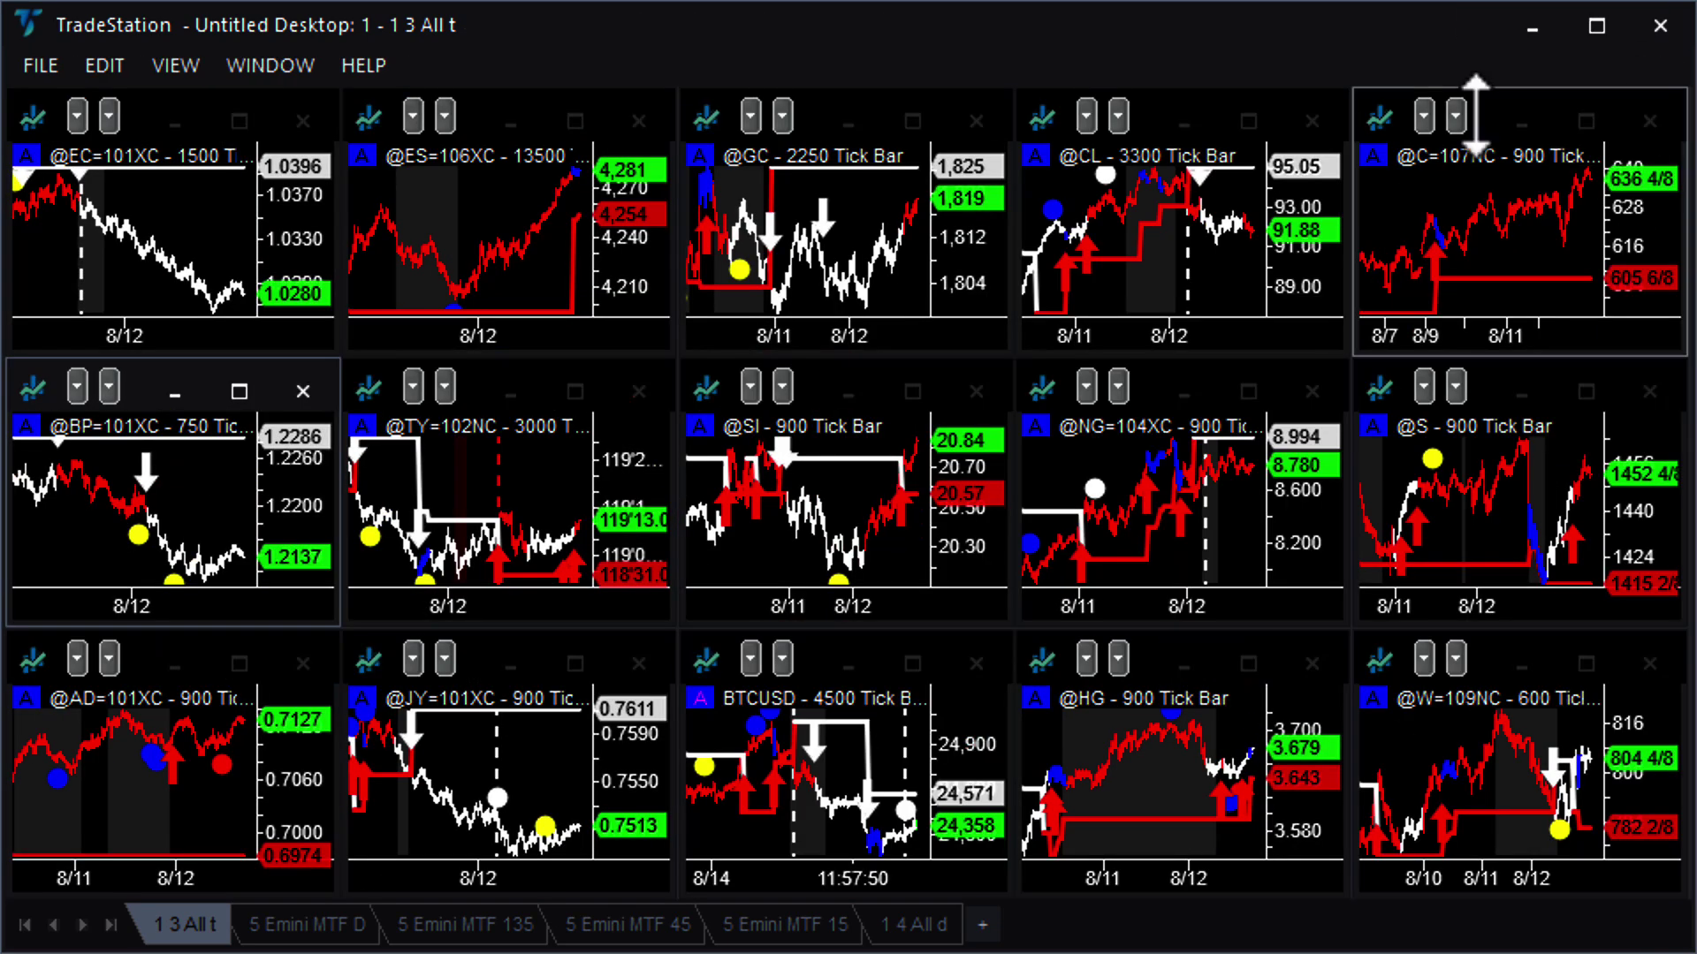
click(239, 664)
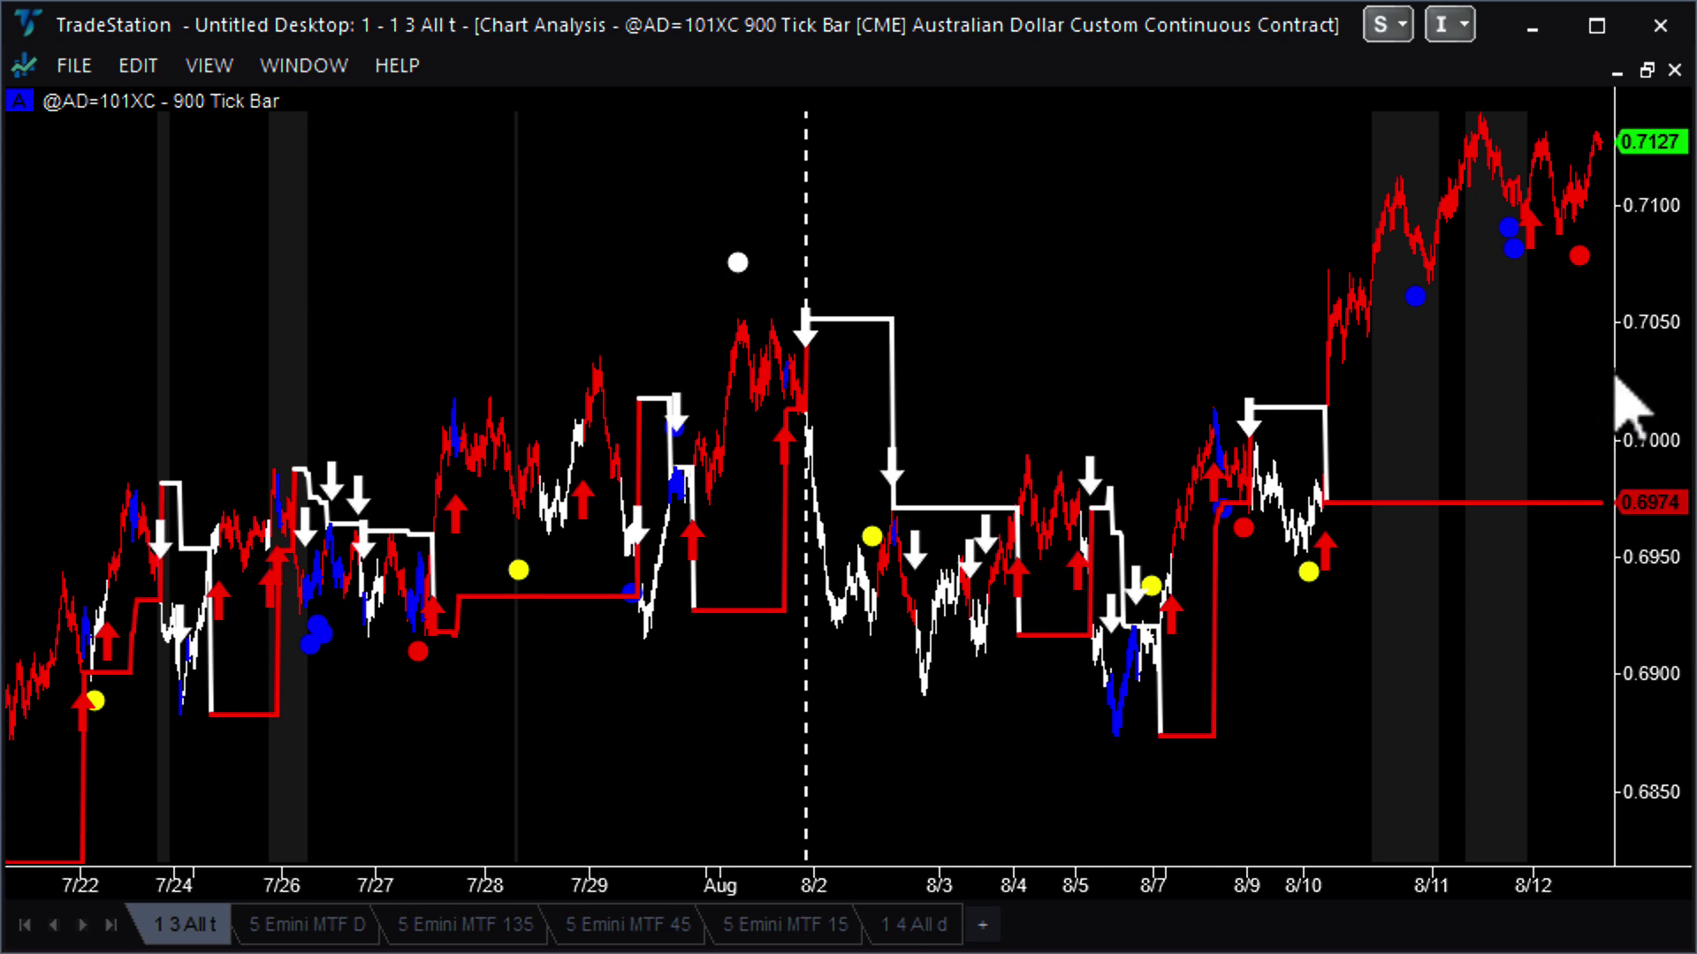
click(1647, 70)
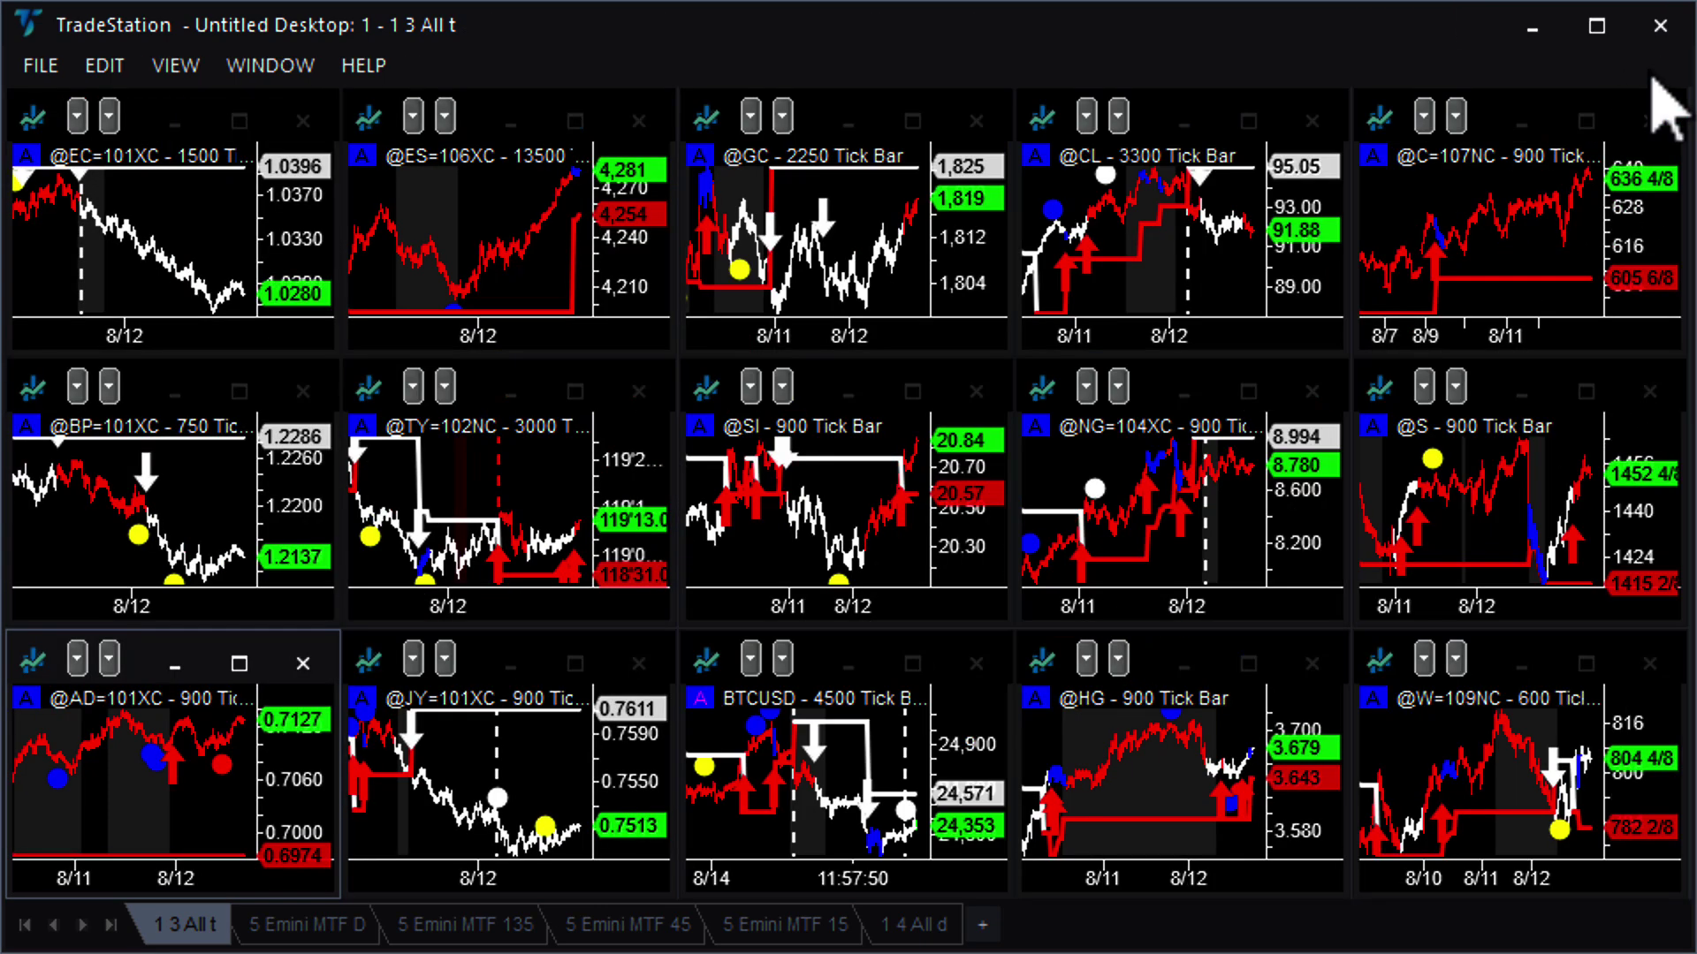
click(577, 667)
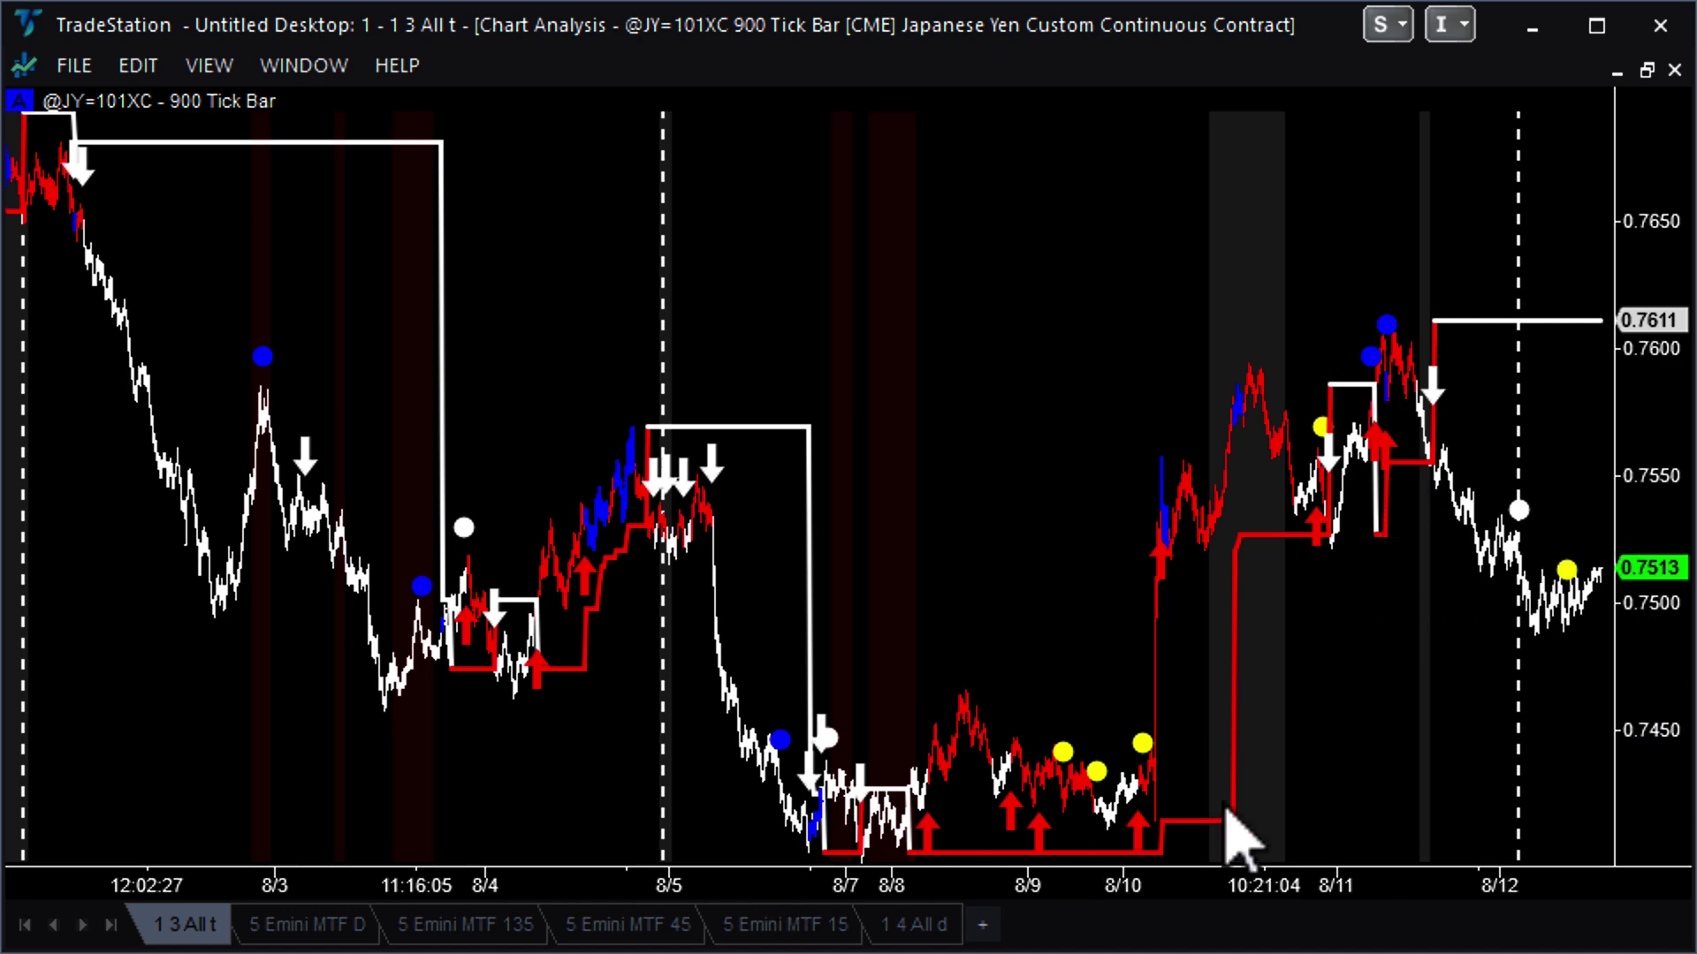
click(1646, 71)
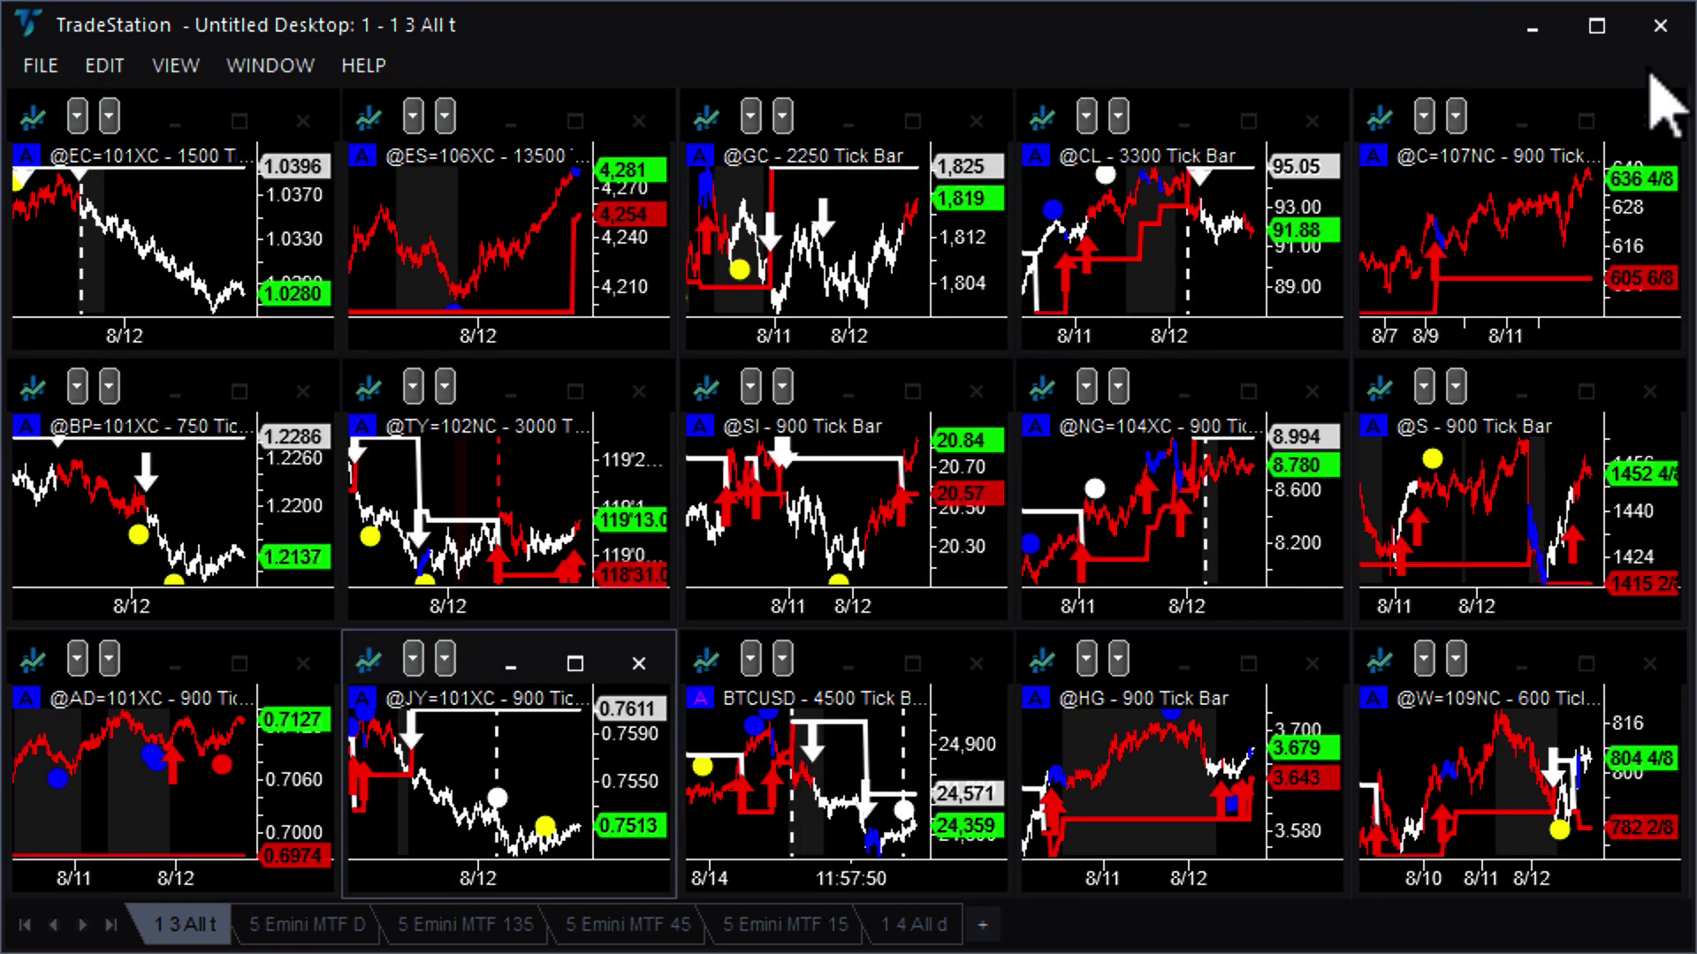
click(1253, 125)
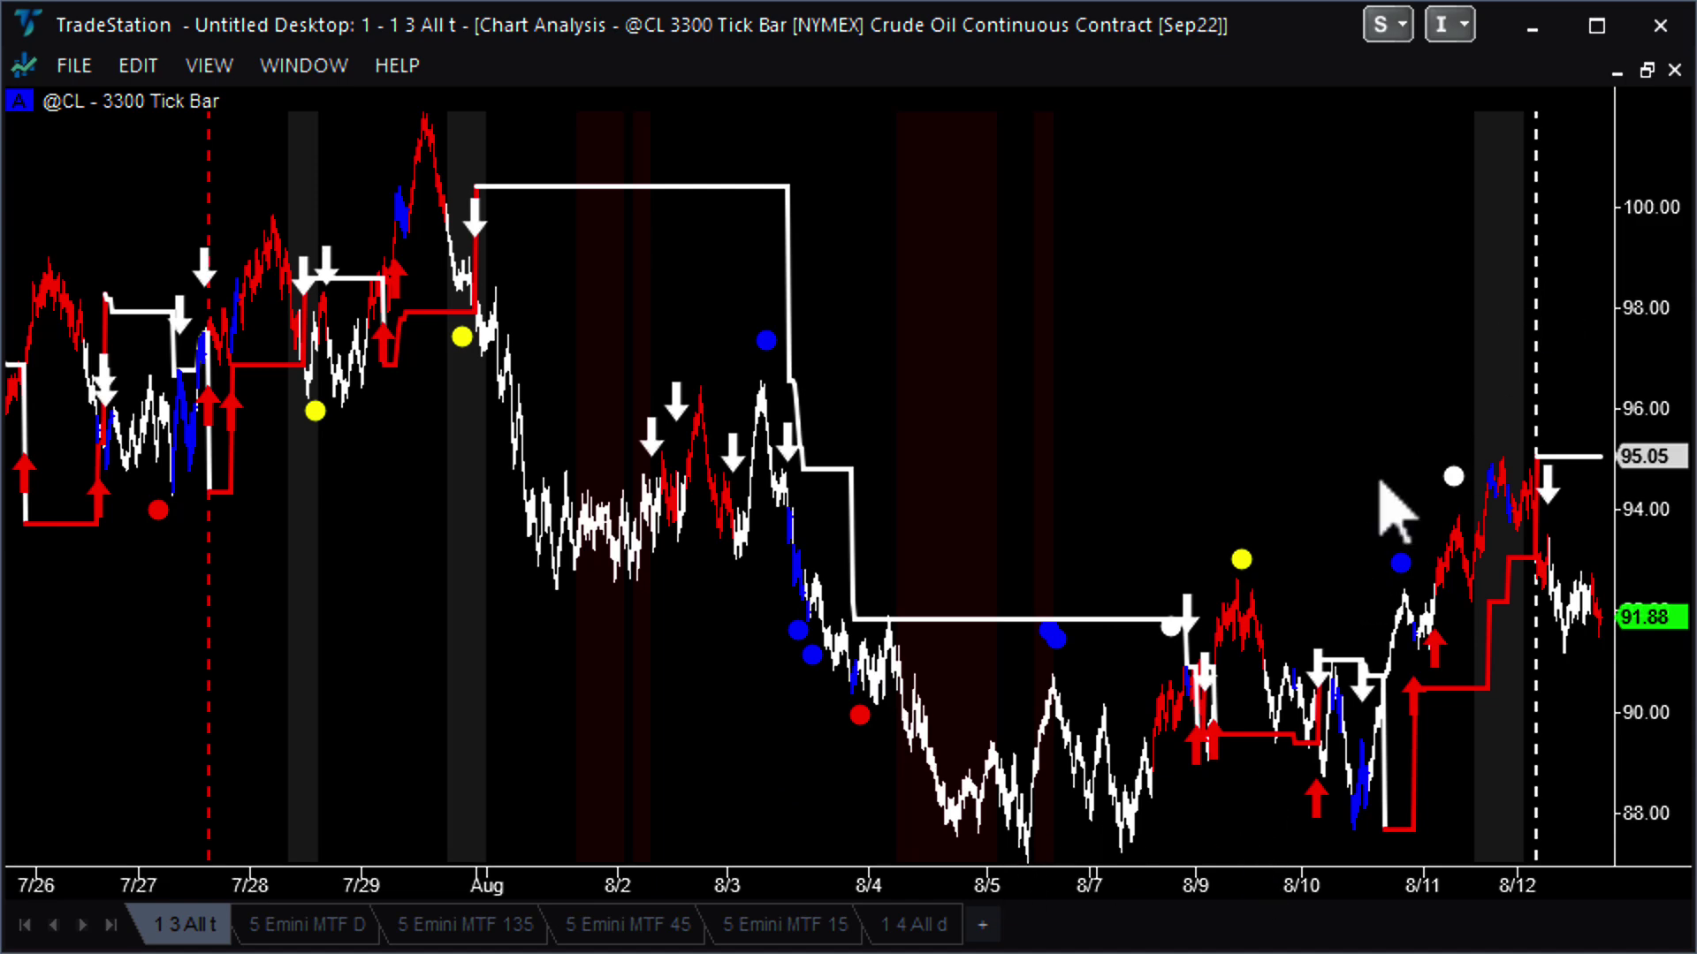
drag(1218, 486, 1208, 588)
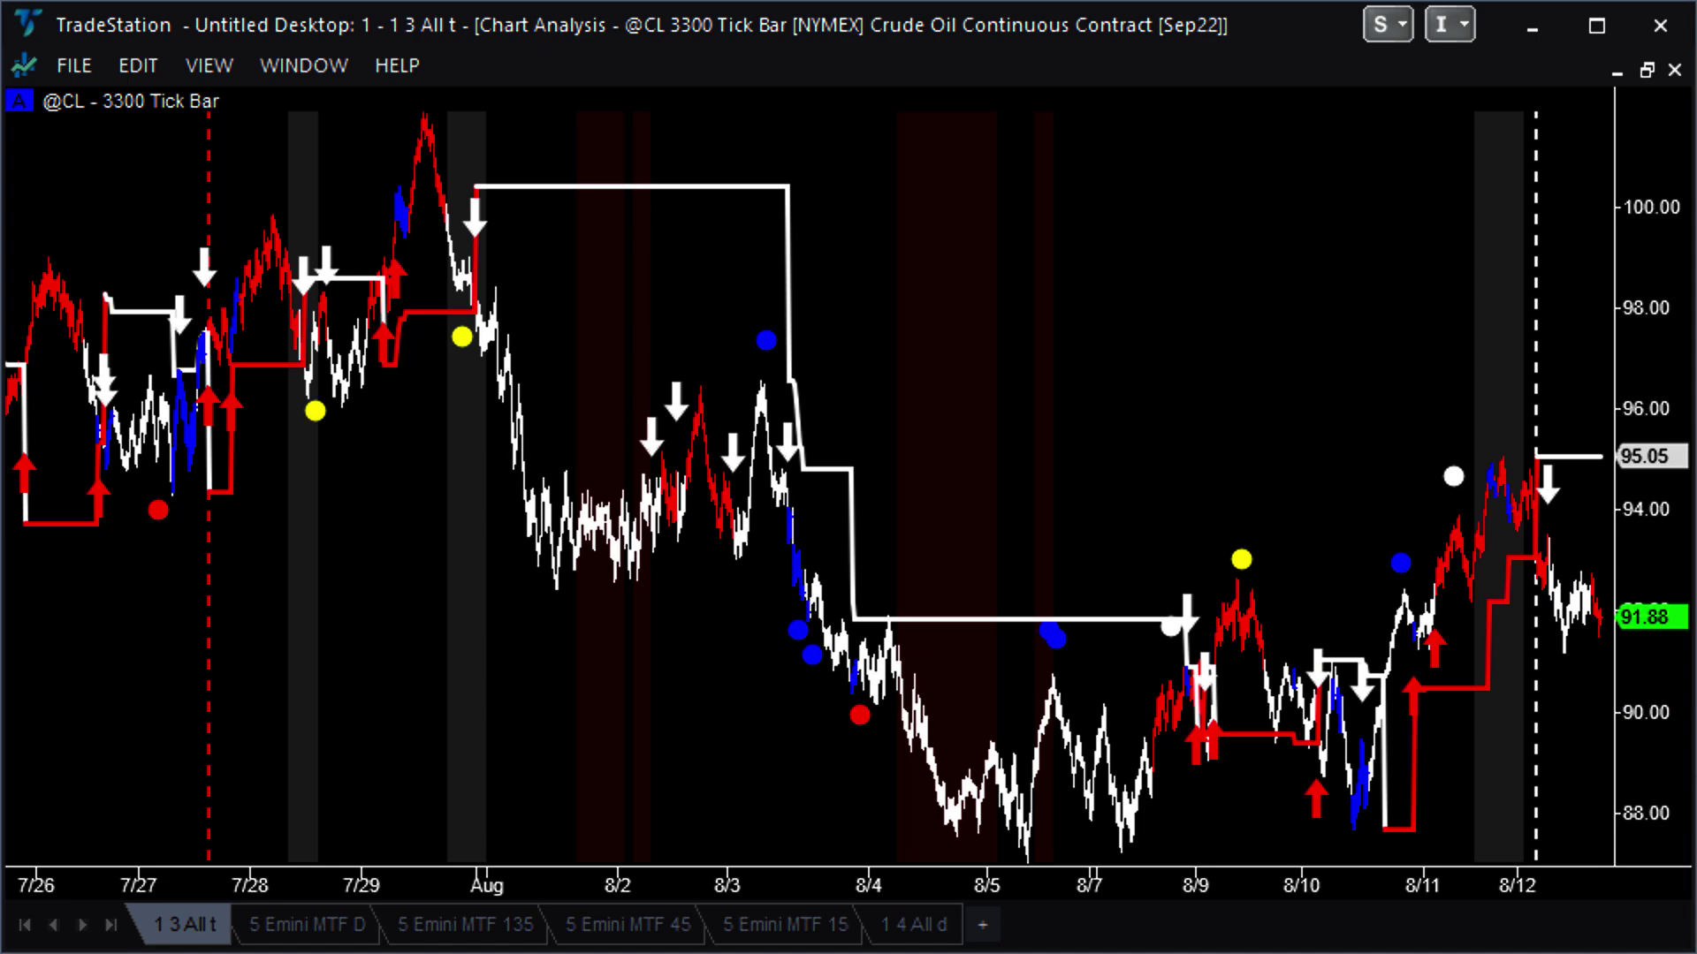
click(1646, 70)
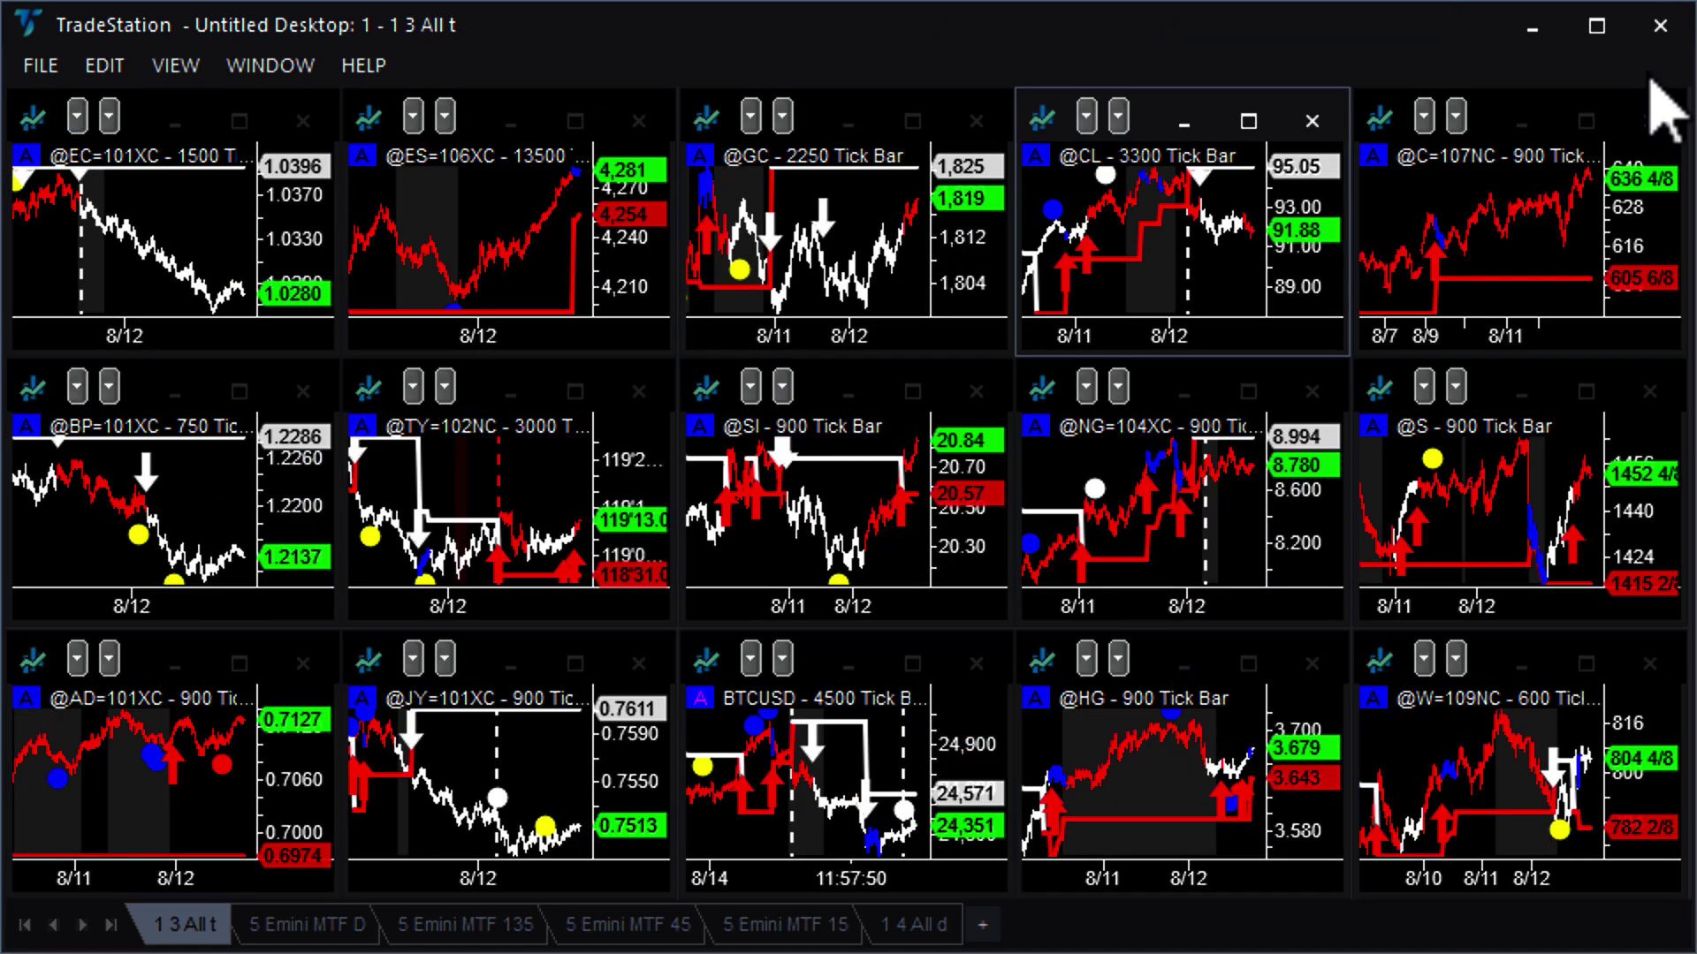
click(1248, 394)
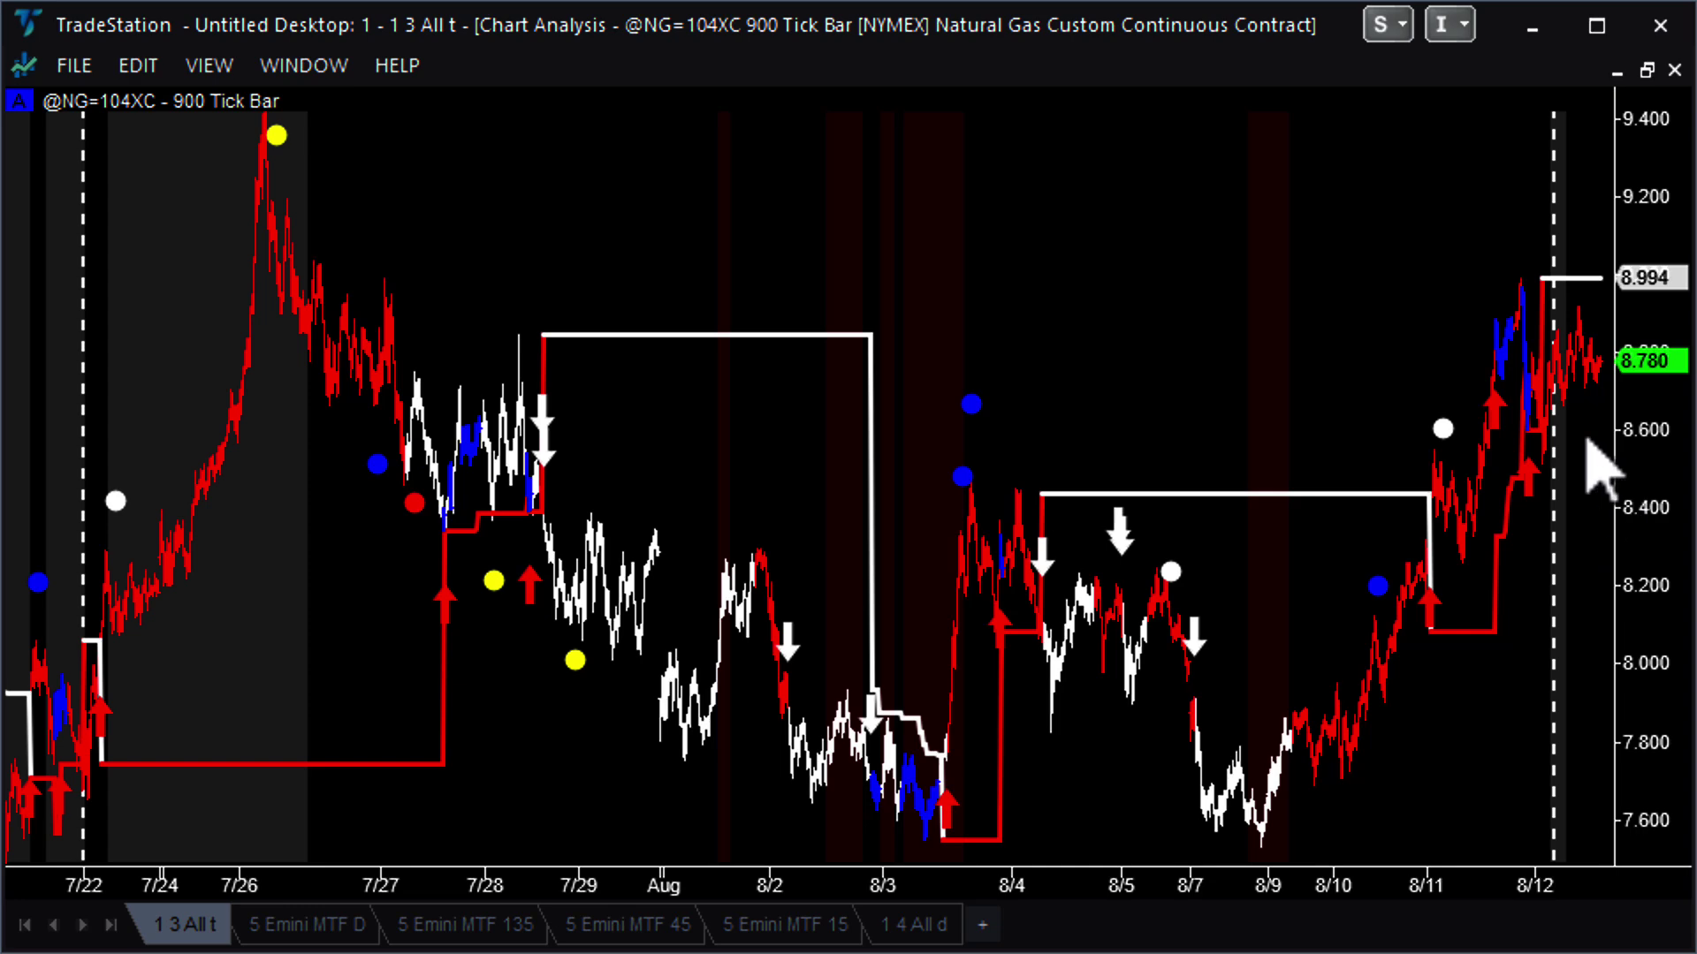
scroll(1247, 356, up, 3)
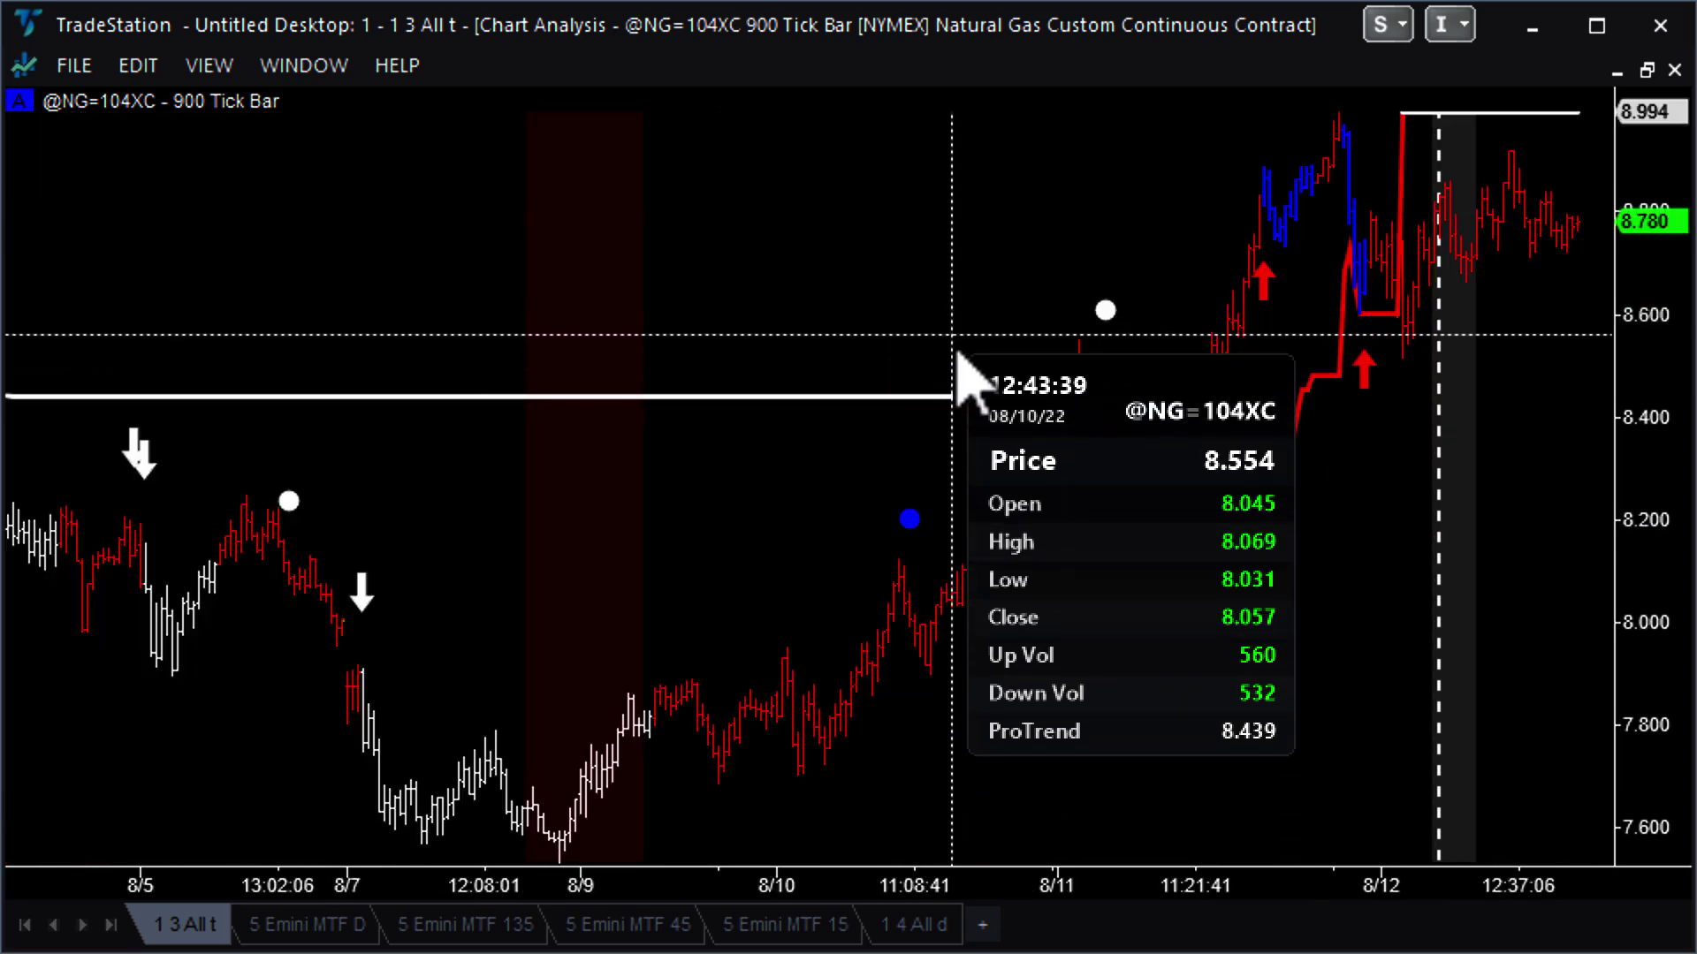
scroll(965, 408, down, 3)
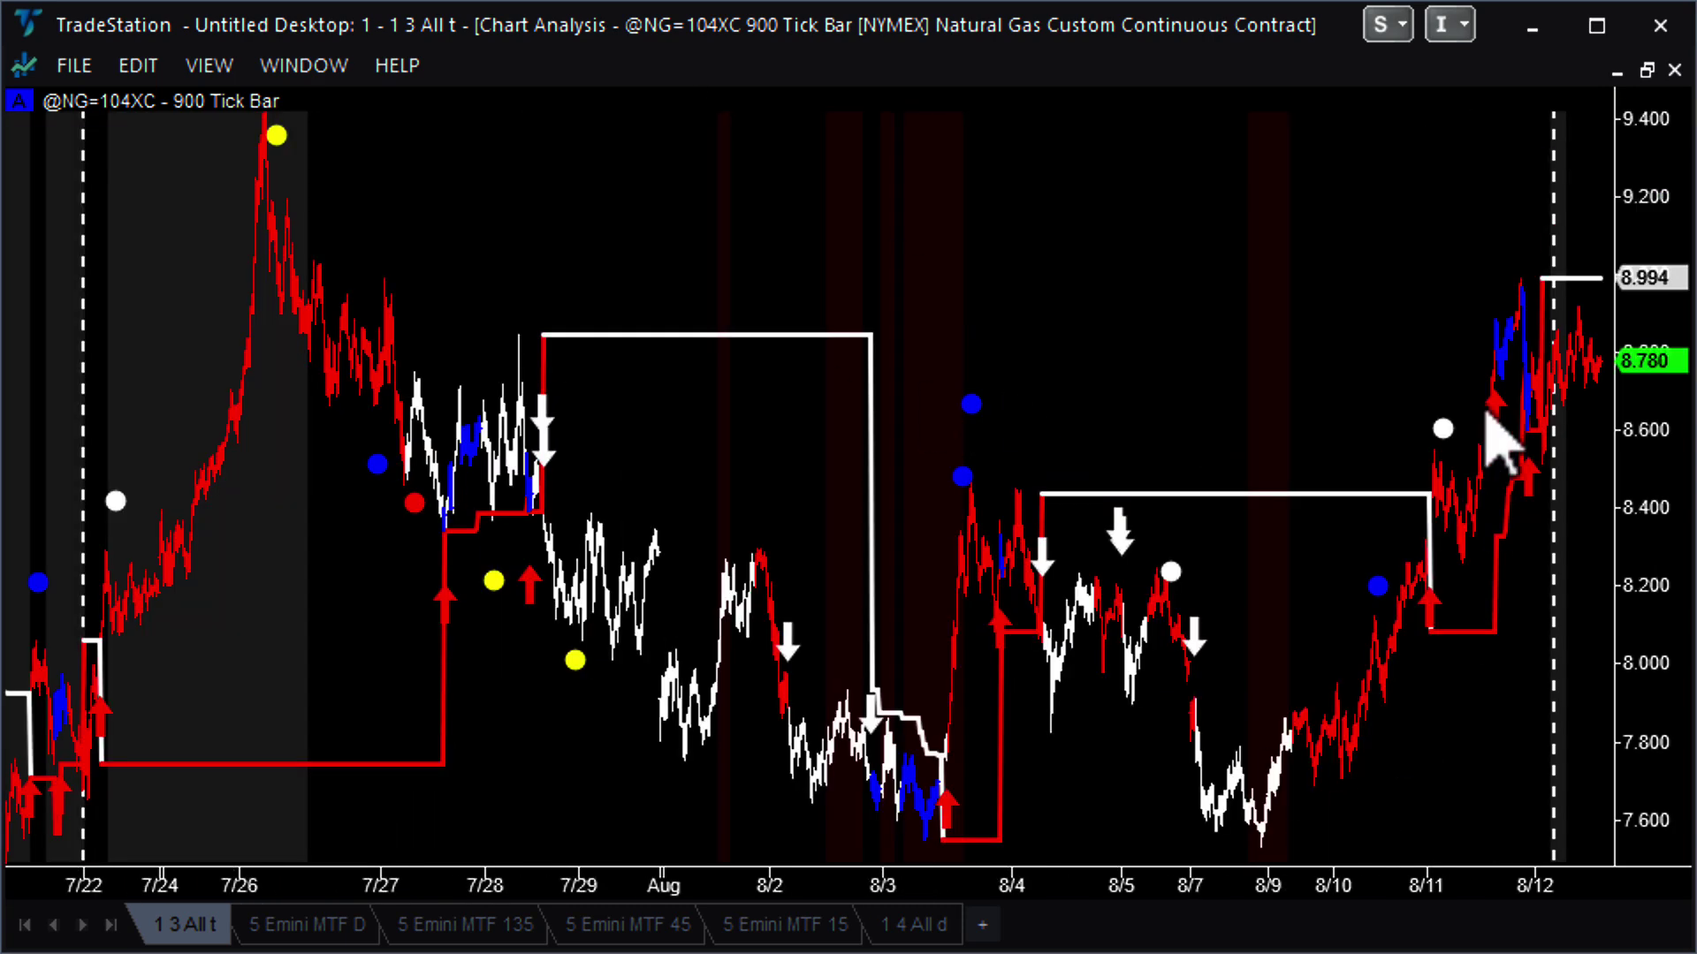
click(1647, 71)
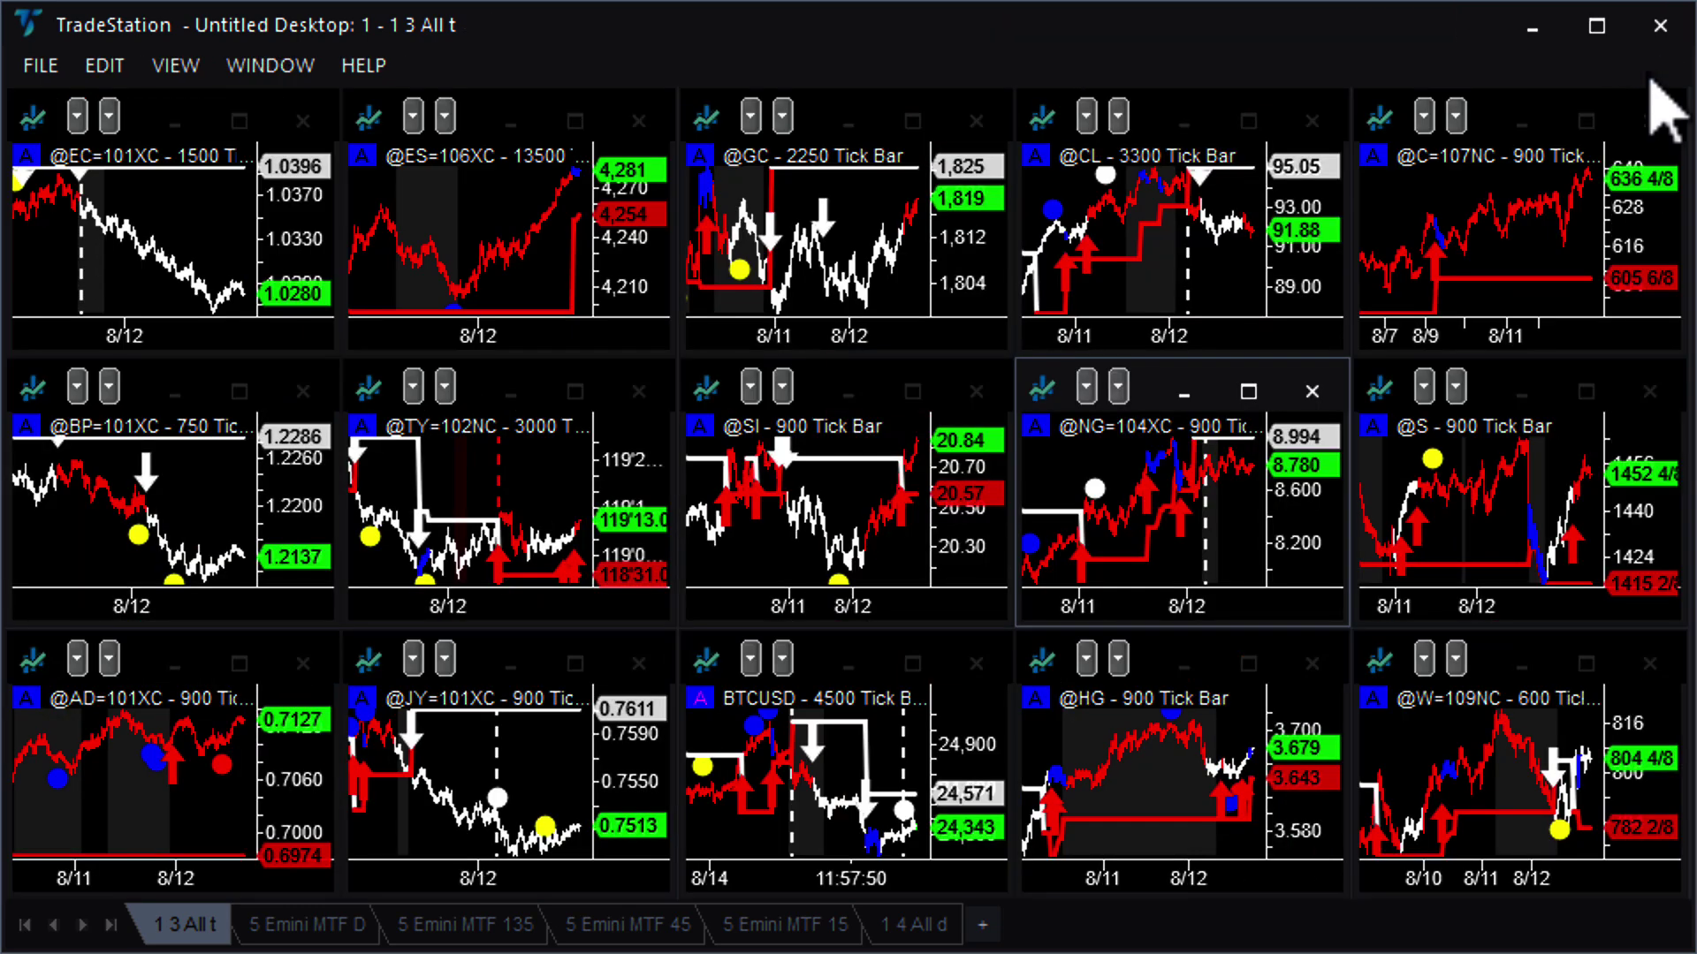
click(1253, 667)
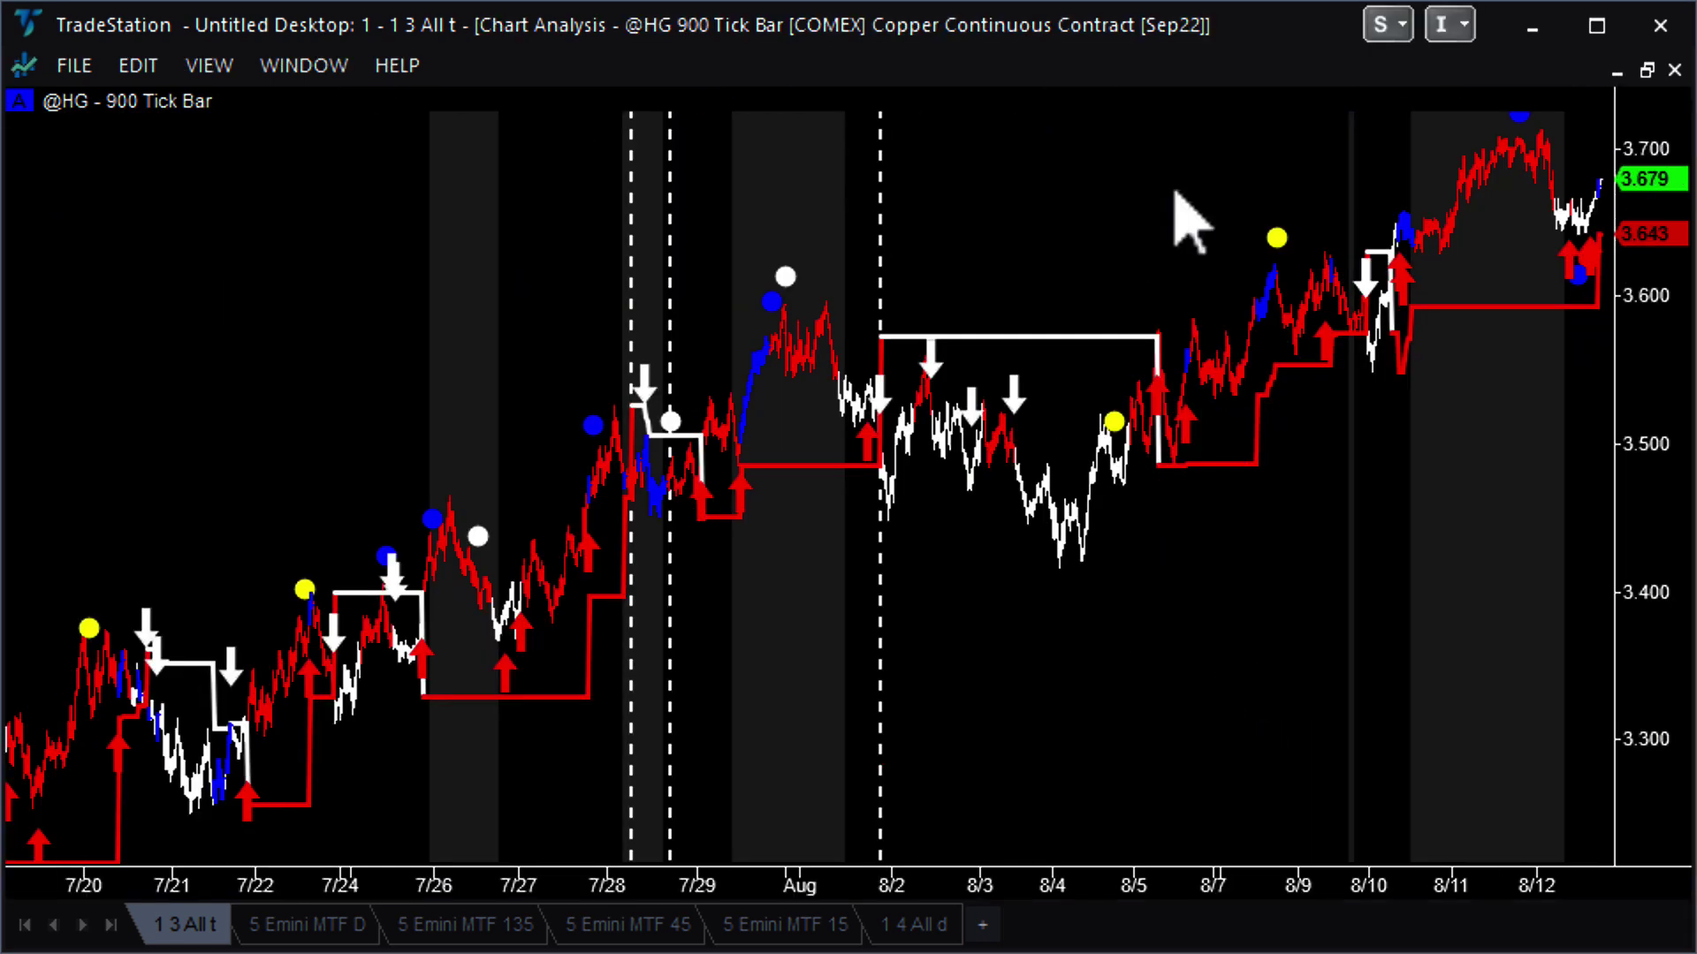
scroll(1175, 192, up, 3)
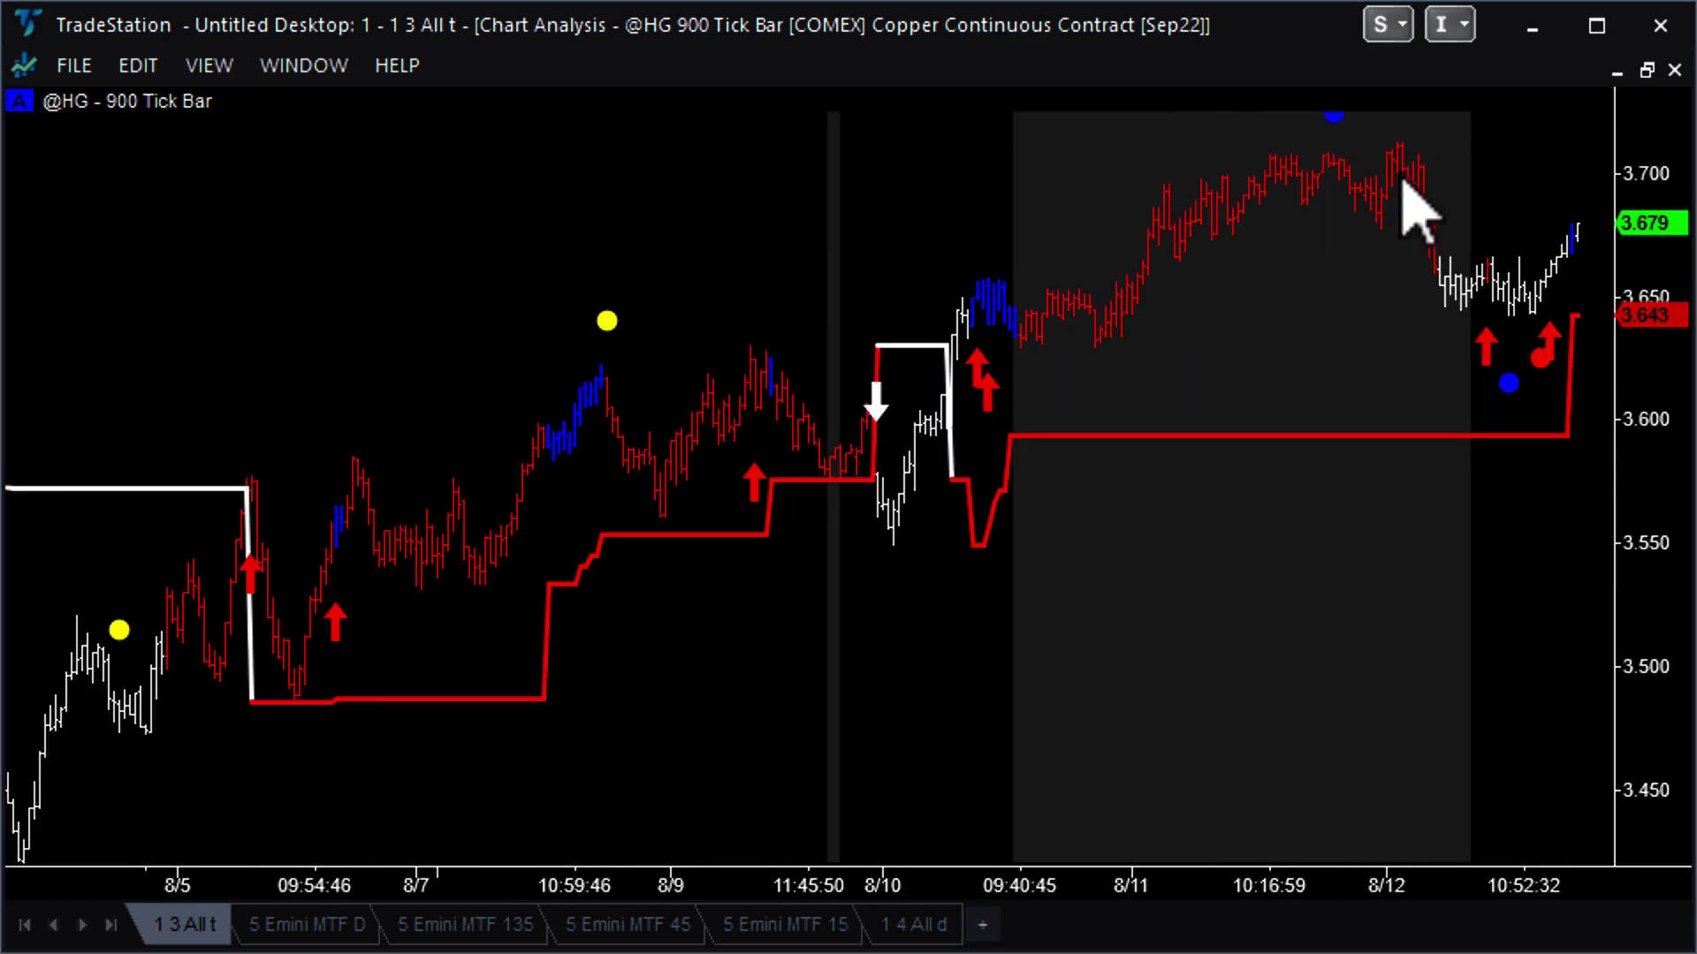
scroll(1419, 212, down, 3)
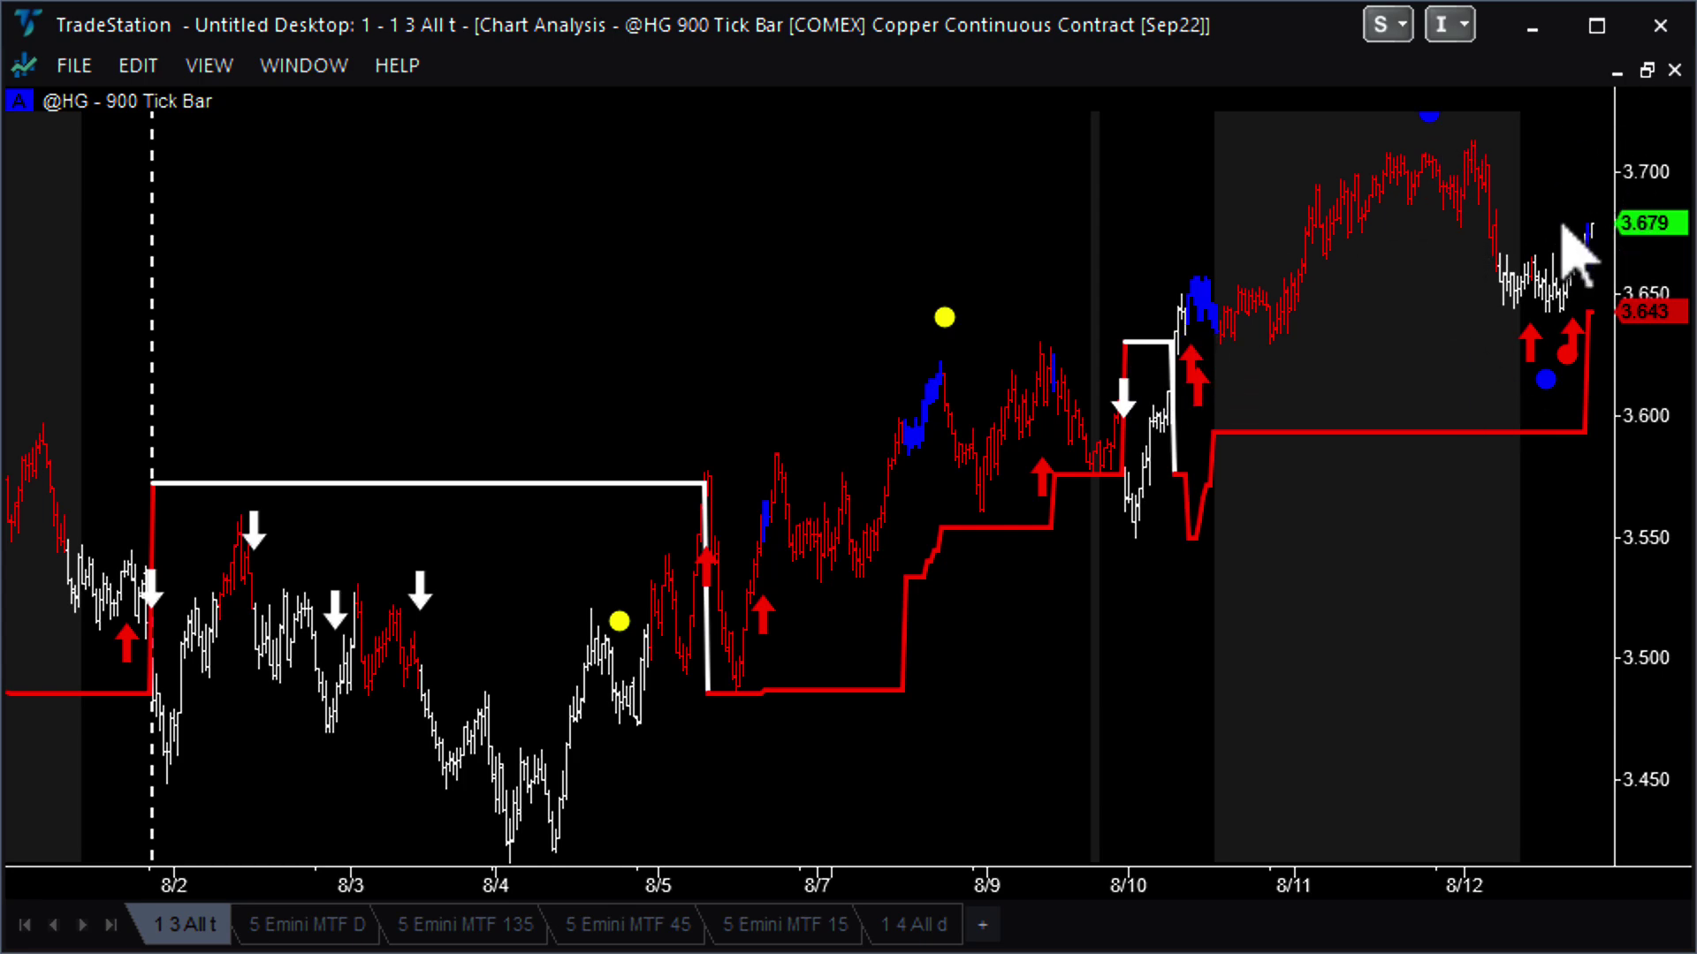
scroll(1578, 241, down, 3)
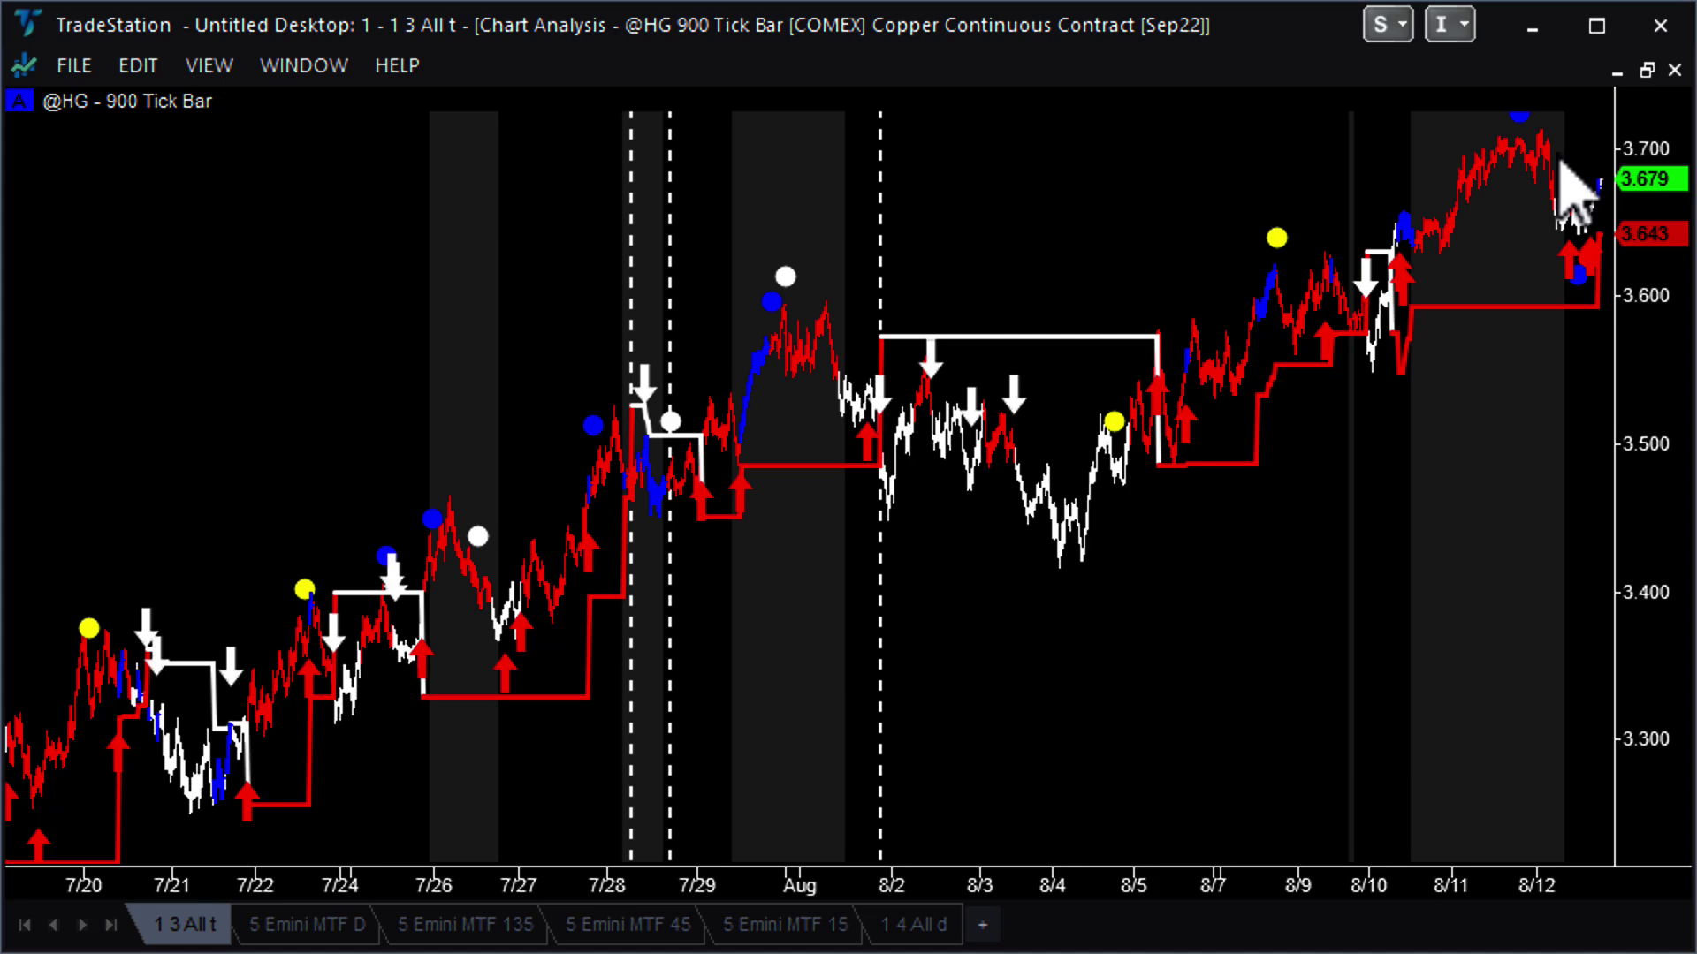
click(1648, 71)
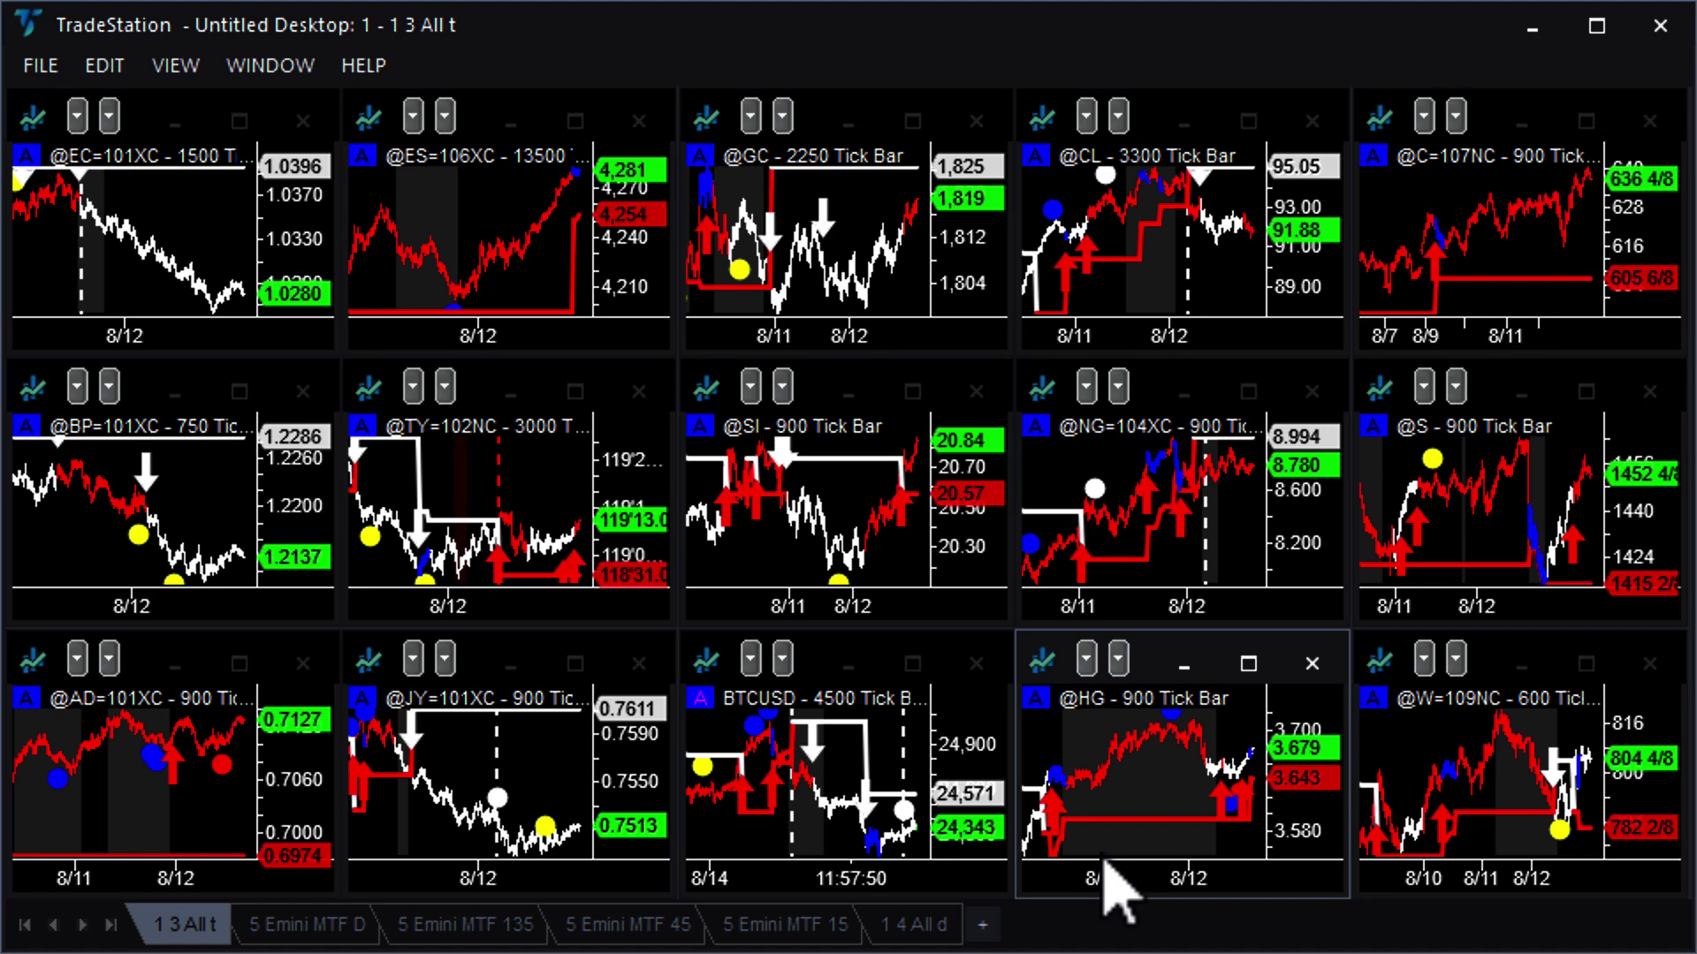
- View the @C Corn and @S Soybeans 900-tick charts maximized in turn, inspecting the August soybean bars up close and restoring the grid after each
click(1591, 128)
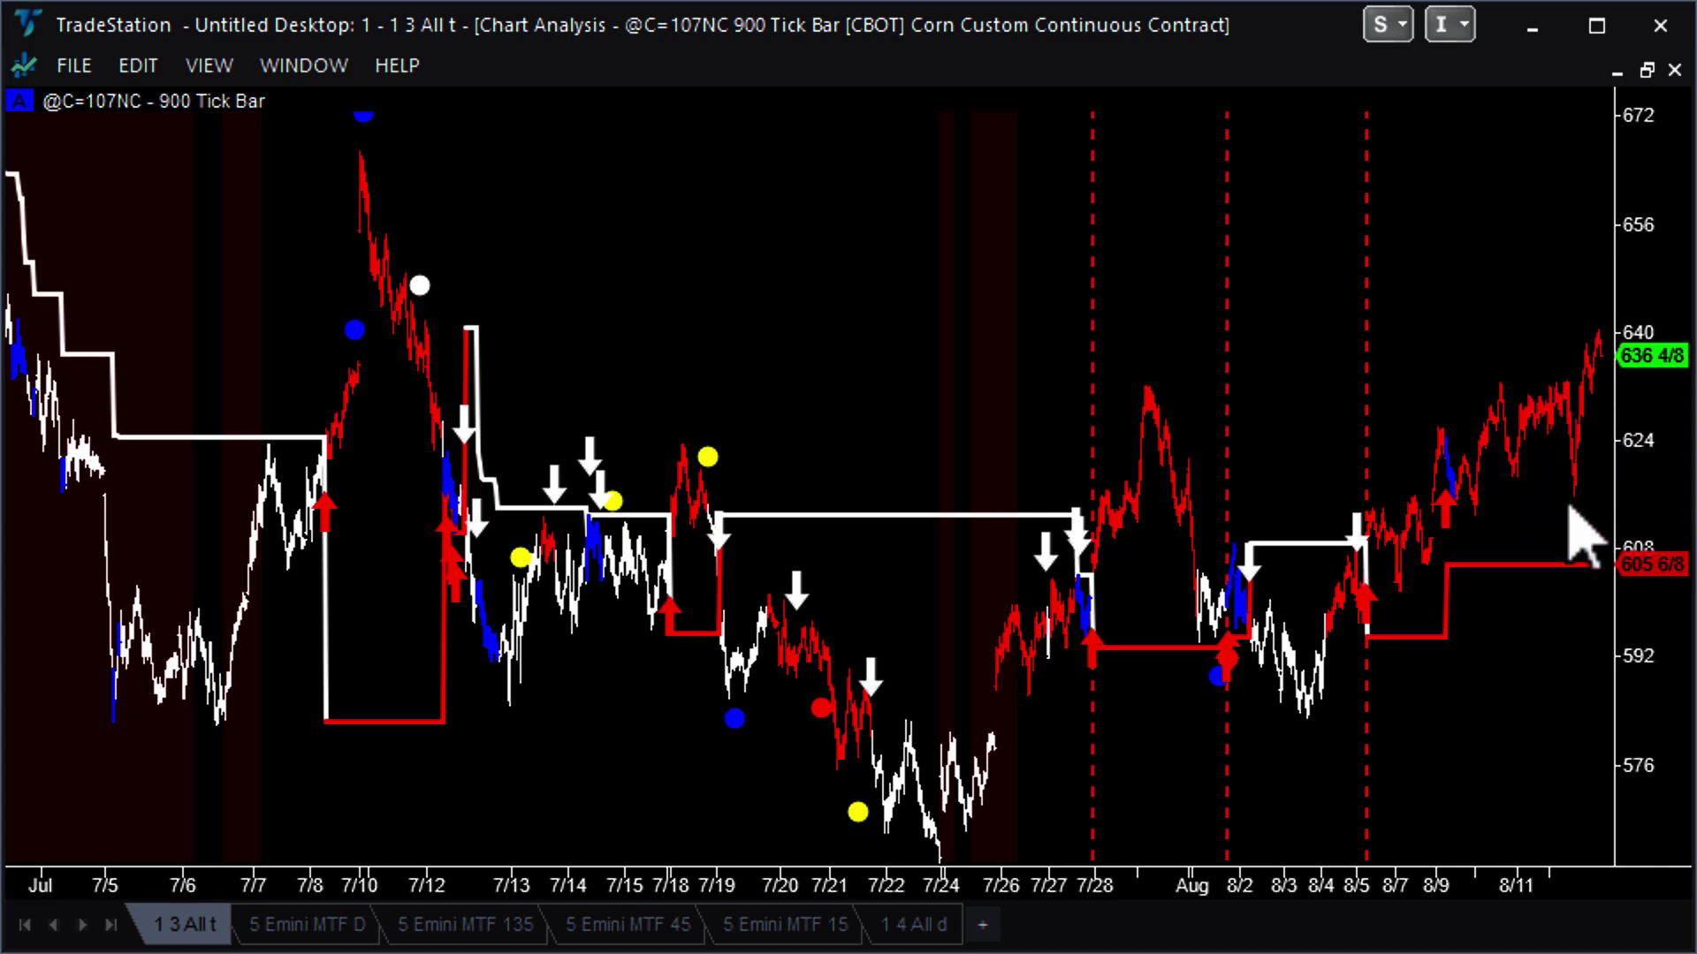
click(1648, 69)
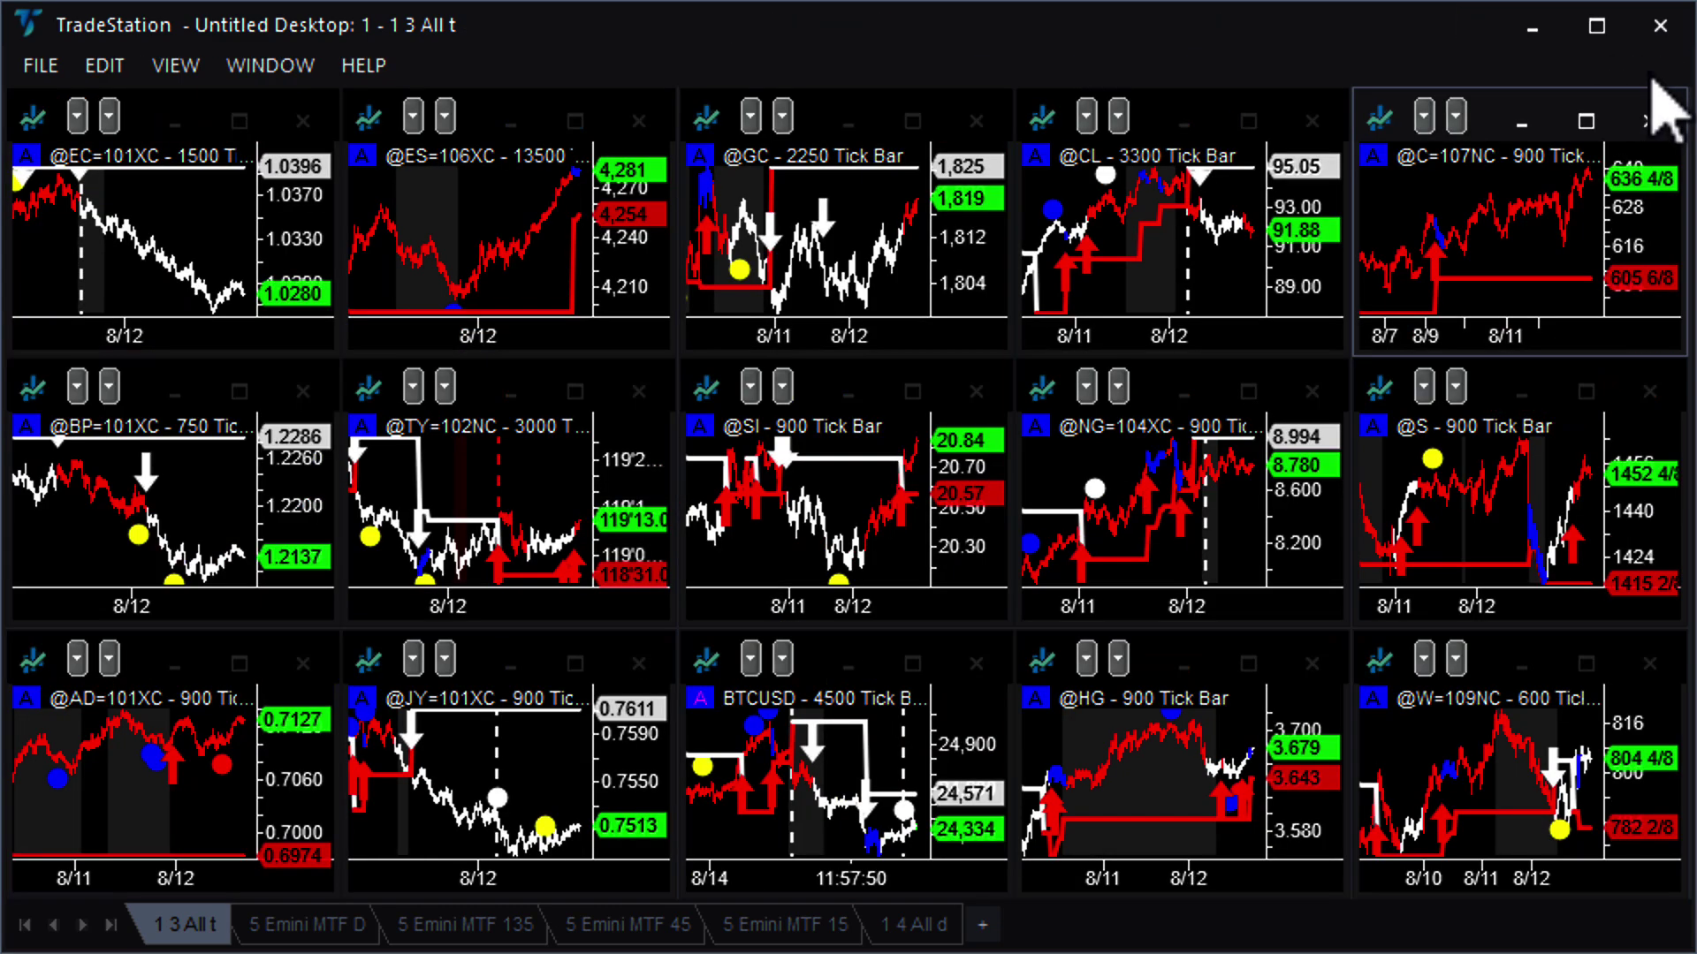
click(1588, 395)
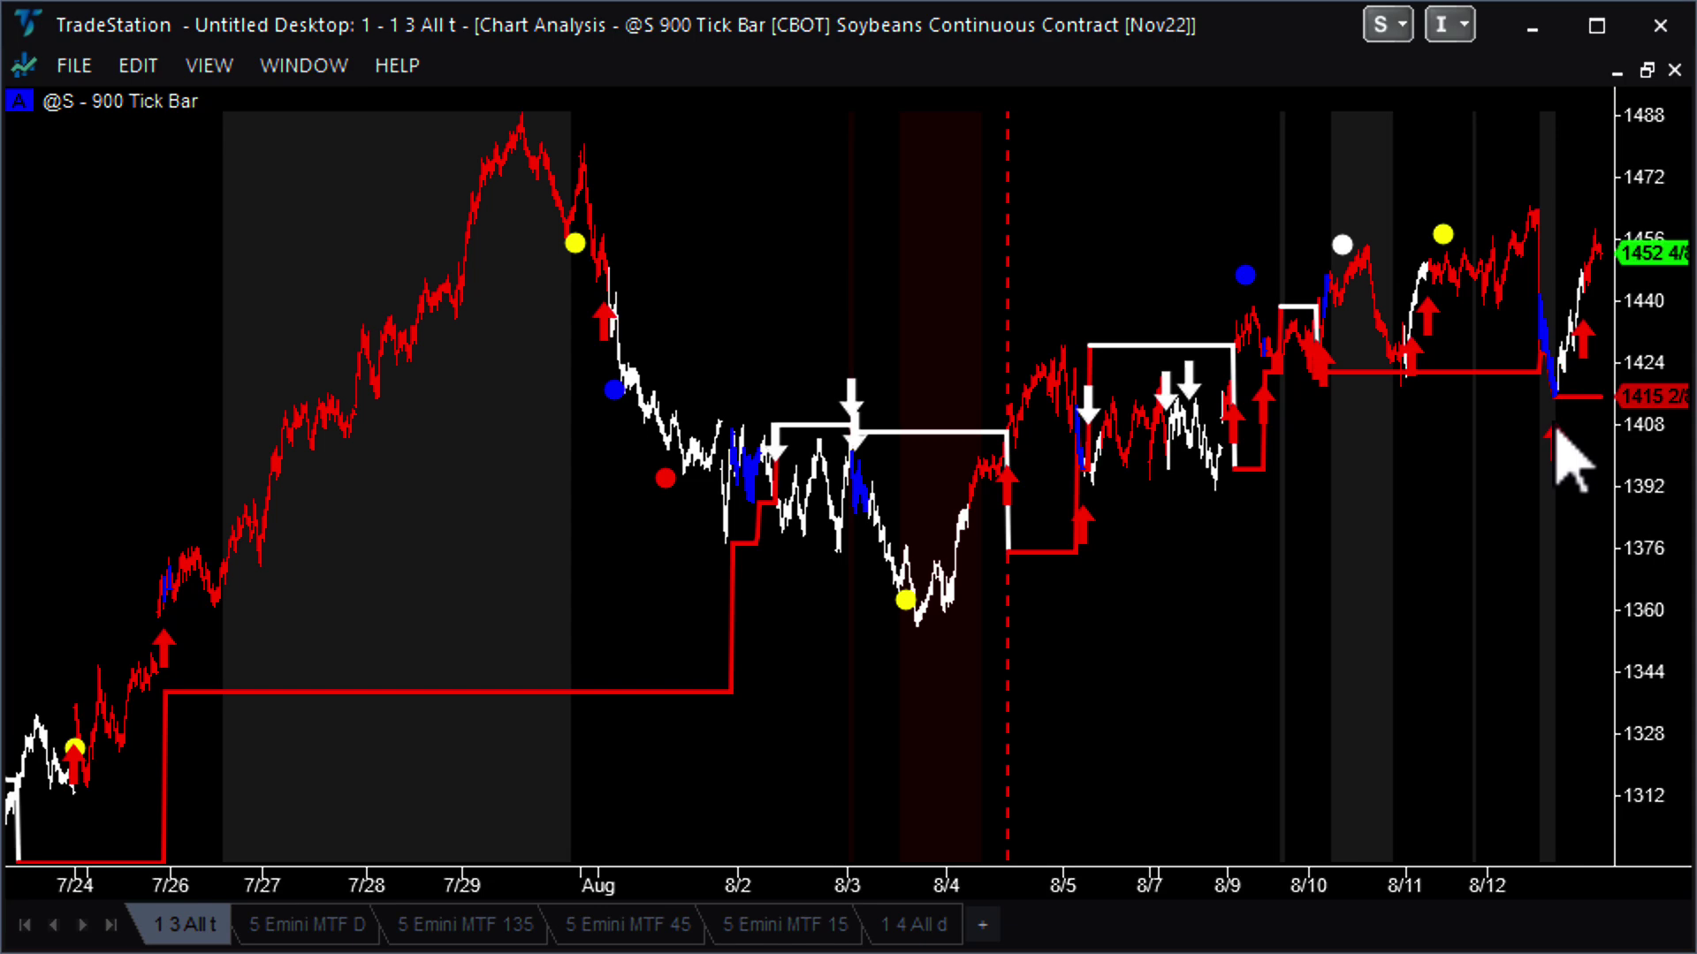
scroll(1560, 460, up, 5)
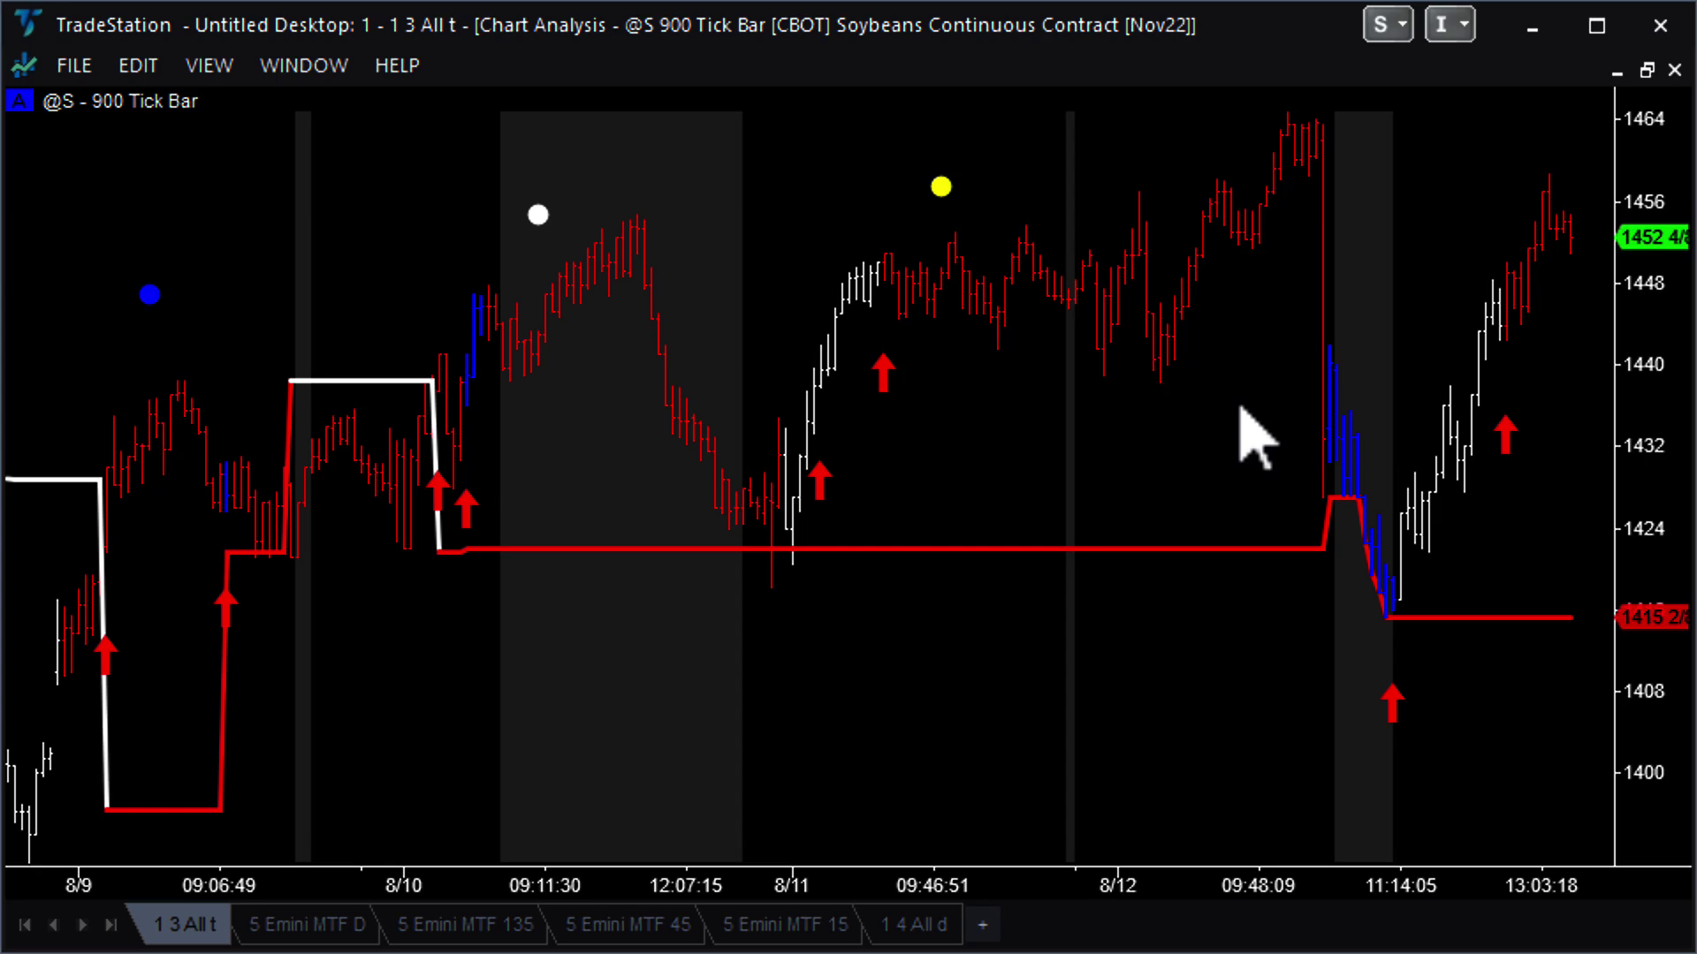
scroll(1257, 439, down, 5)
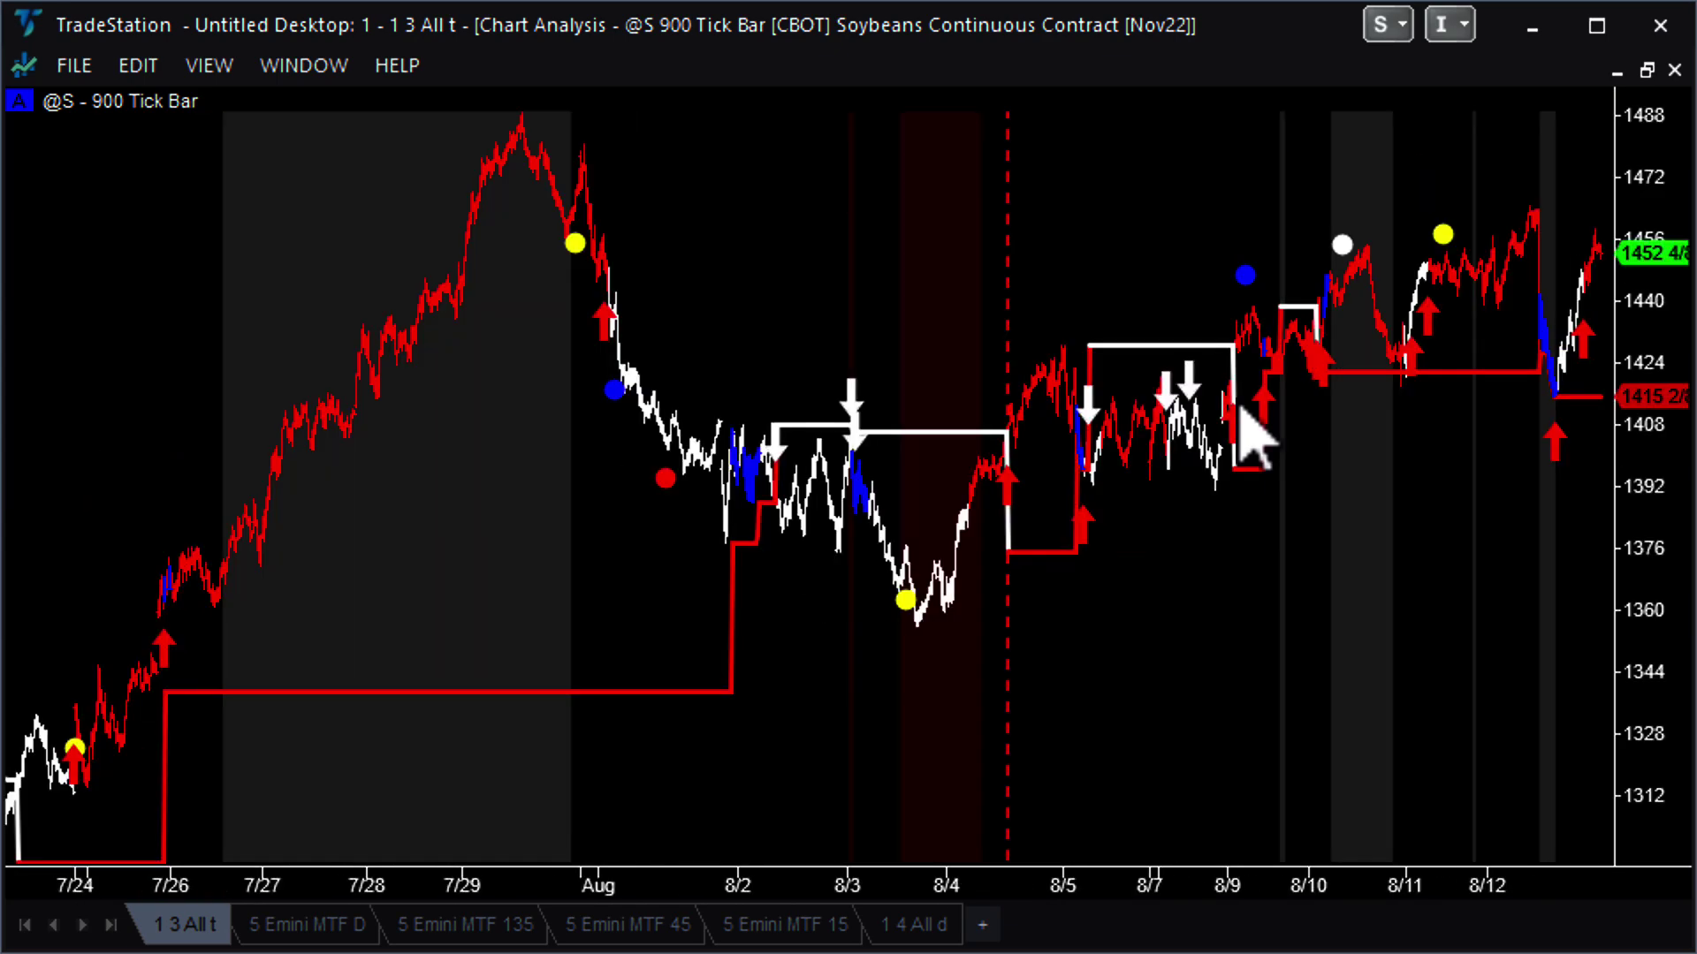
scroll(1255, 435, up, 2)
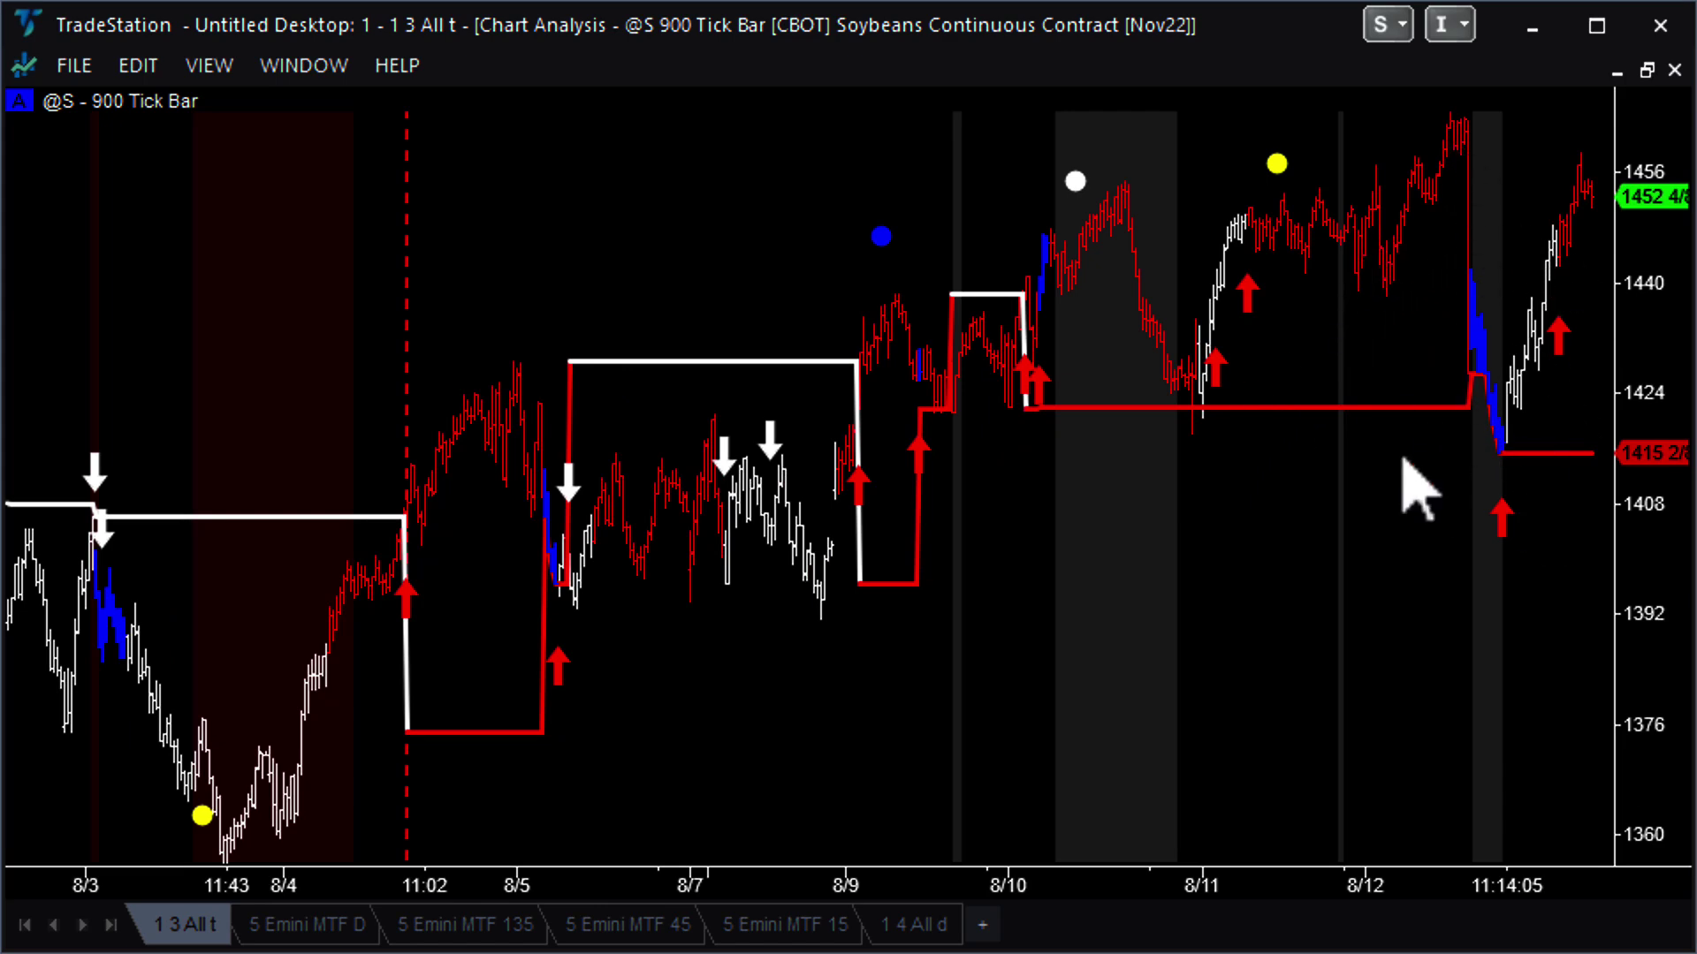
scroll(1406, 460, up, 3)
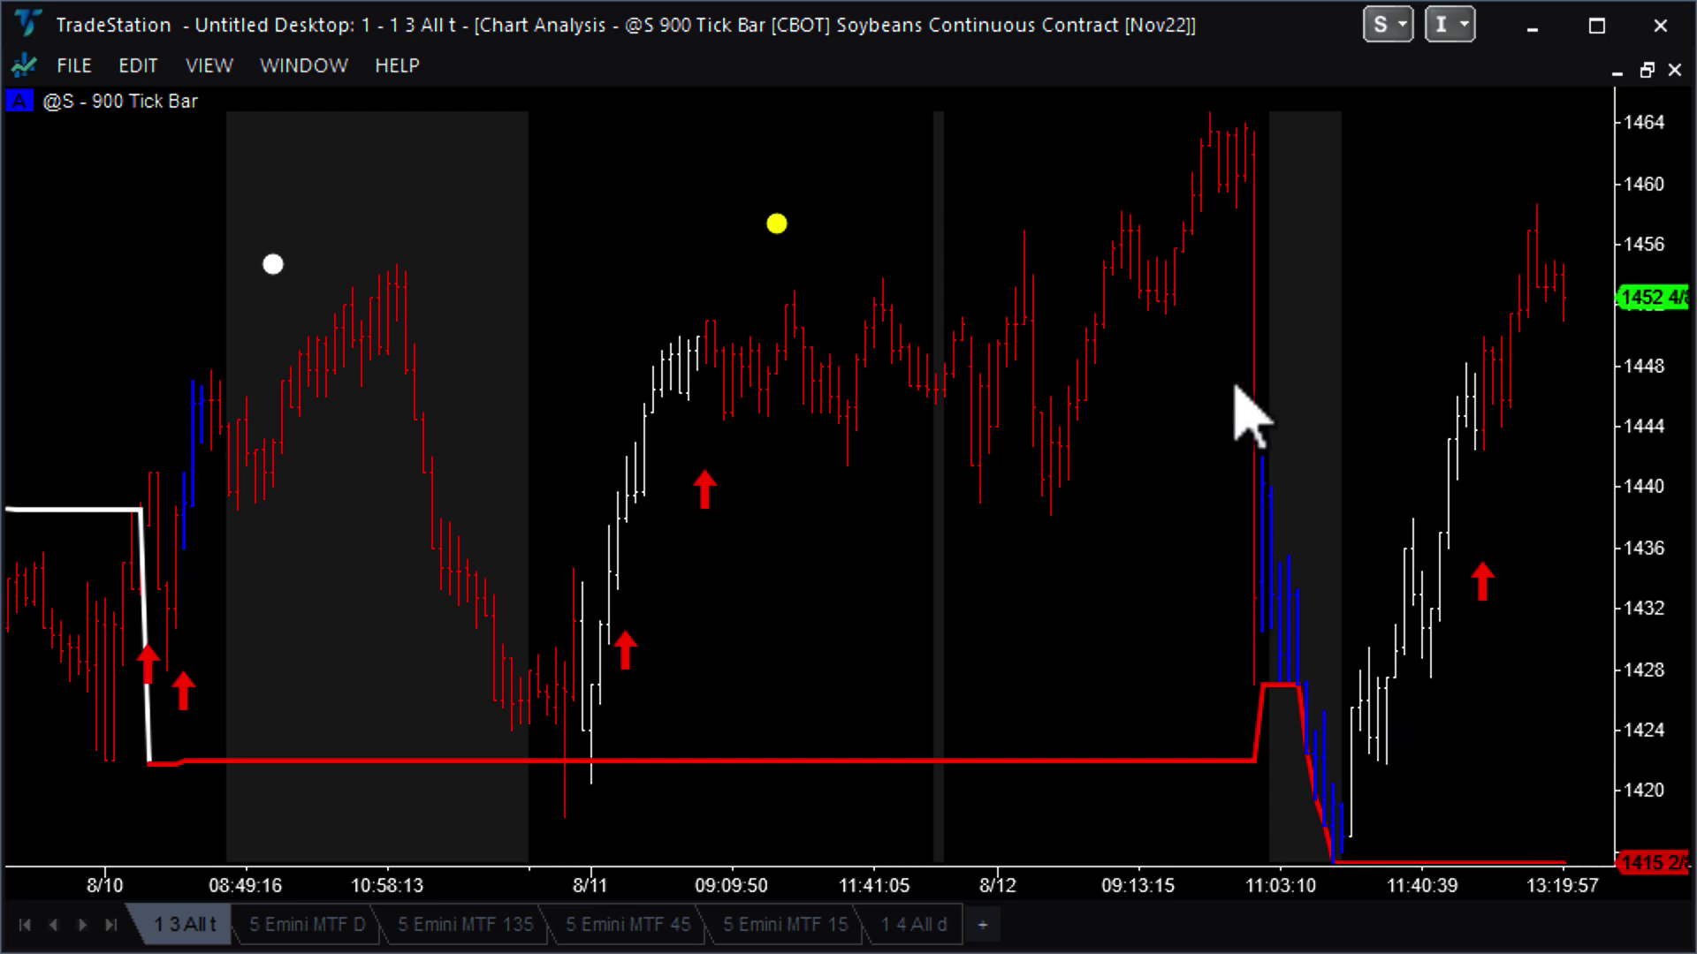
scroll(1487, 190, down, 6)
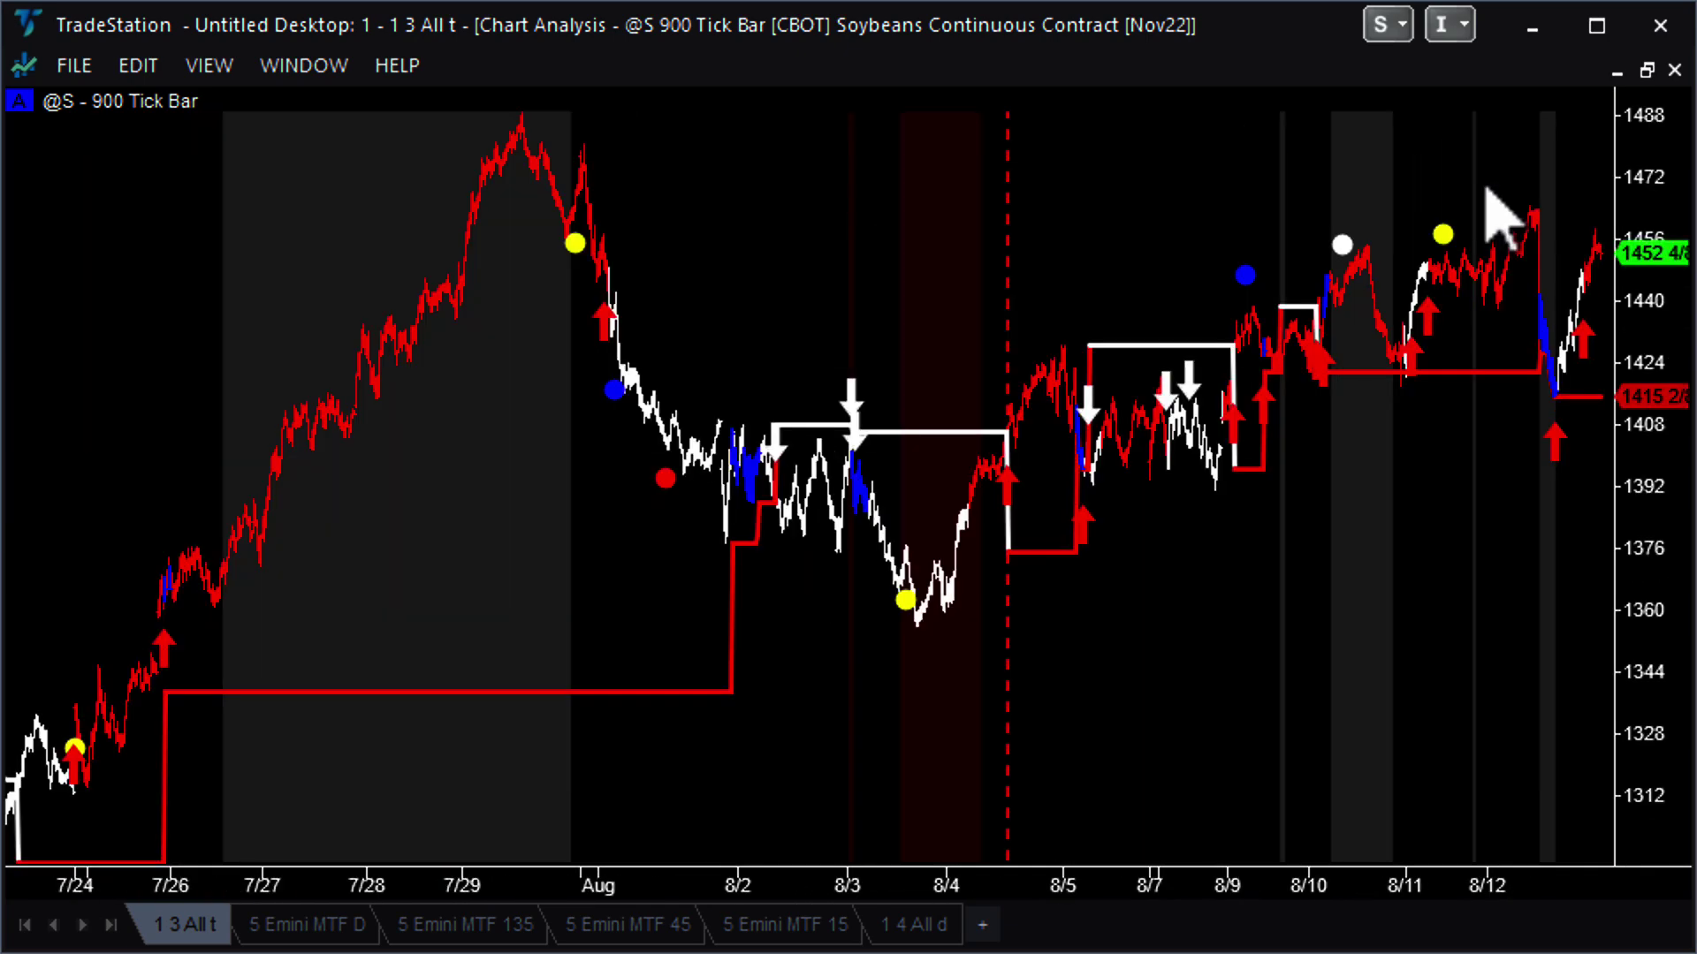
click(1646, 70)
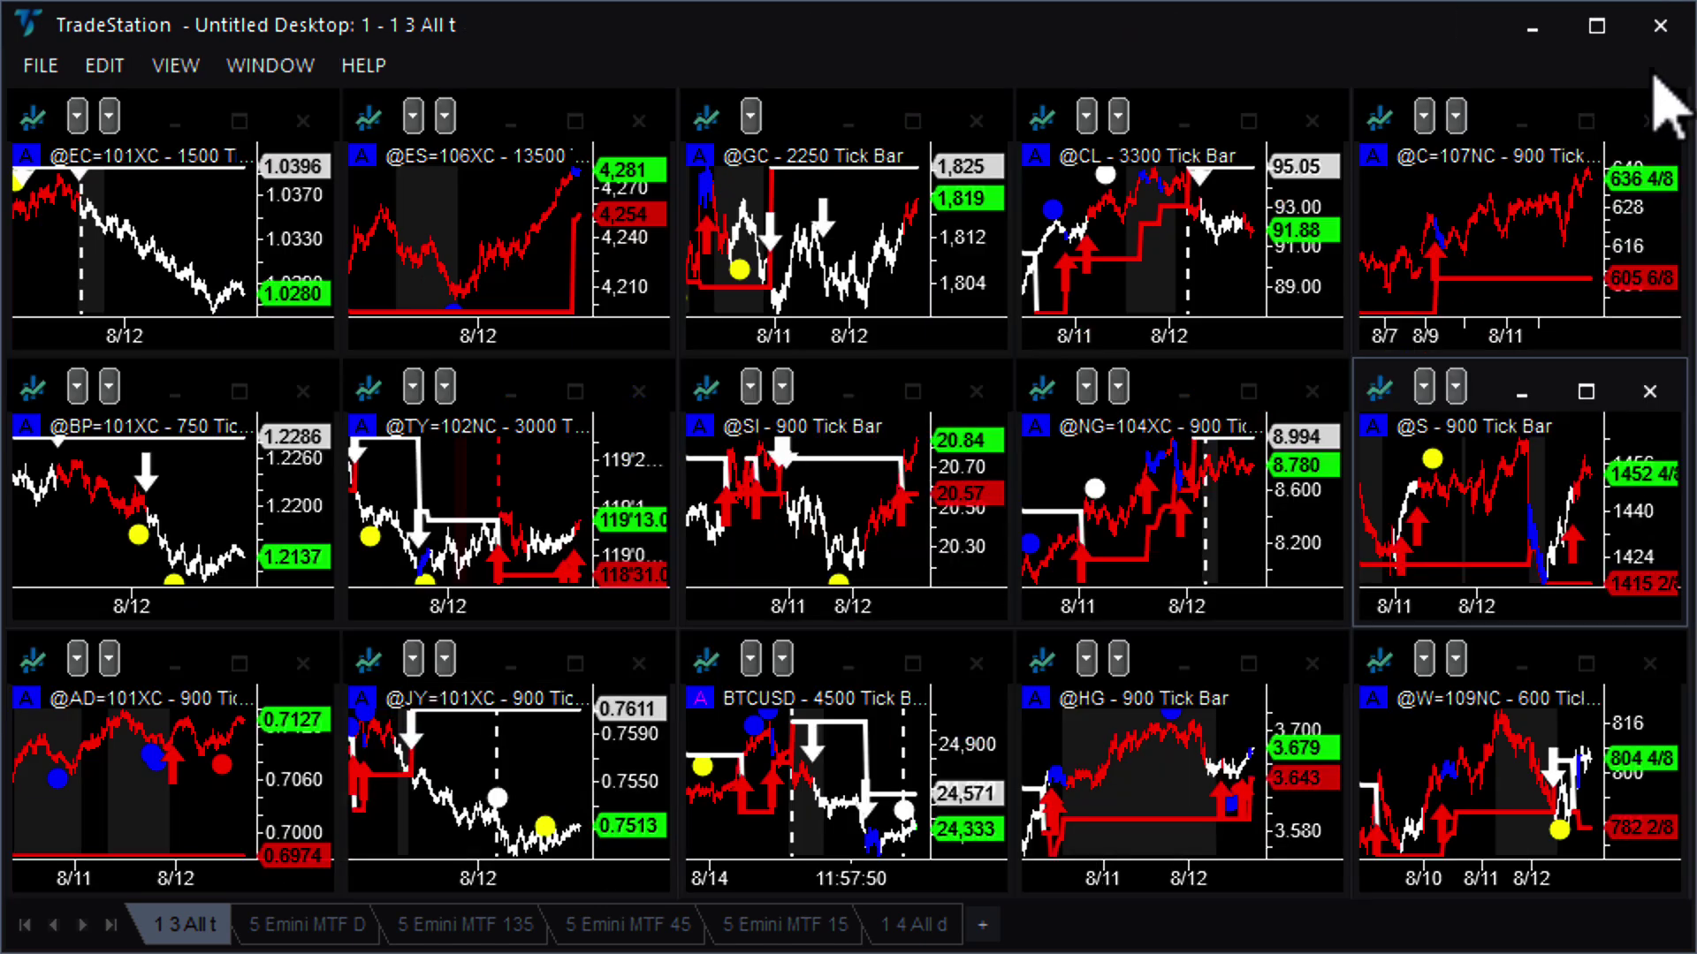
- View the @W 600-tick Wheat chart maximized to examine its trend signals, and restore the grid
click(1586, 665)
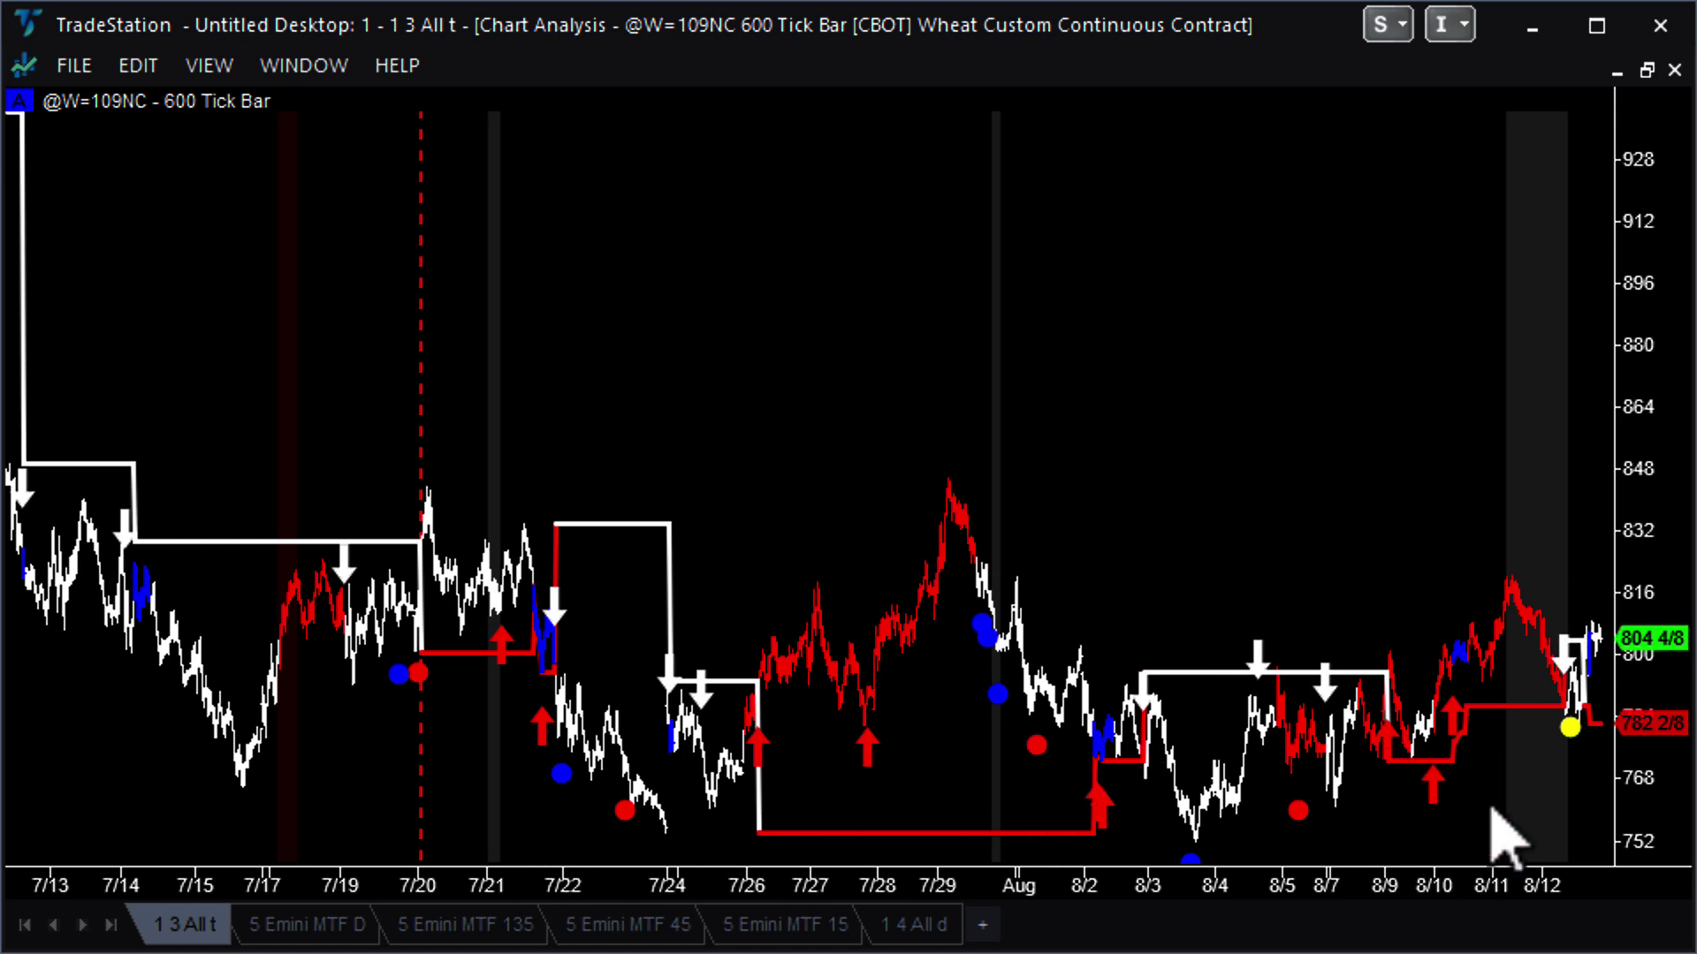
drag(1374, 464, 1353, 592)
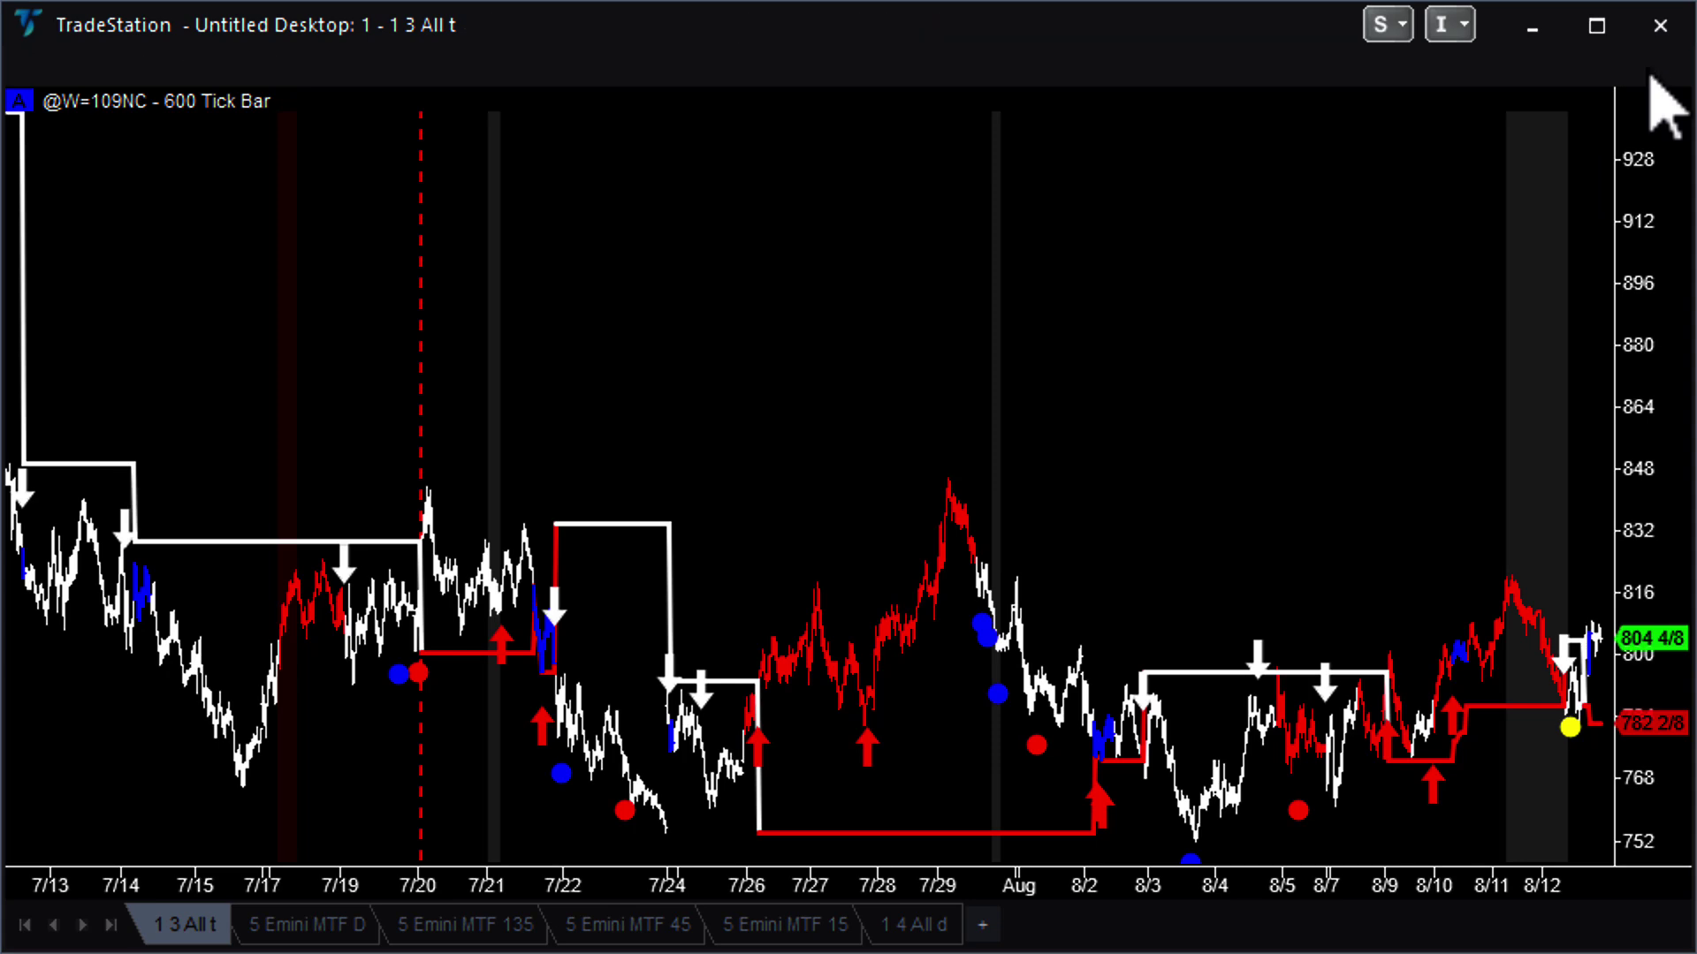
click(1647, 70)
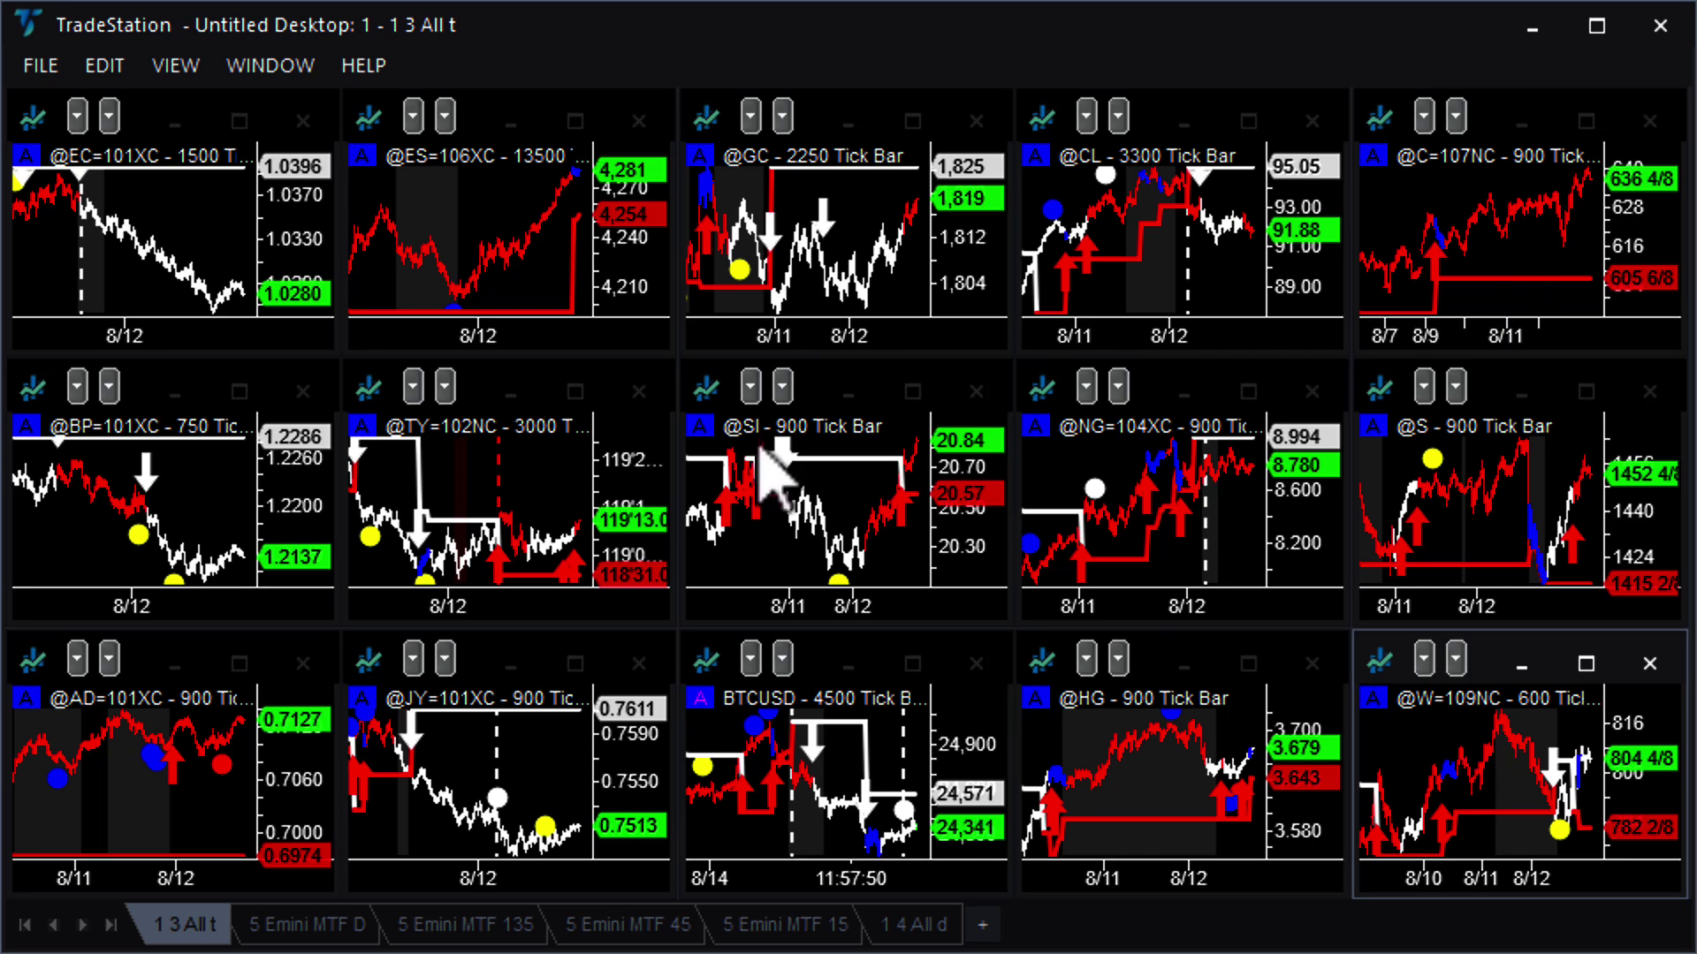
click(916, 124)
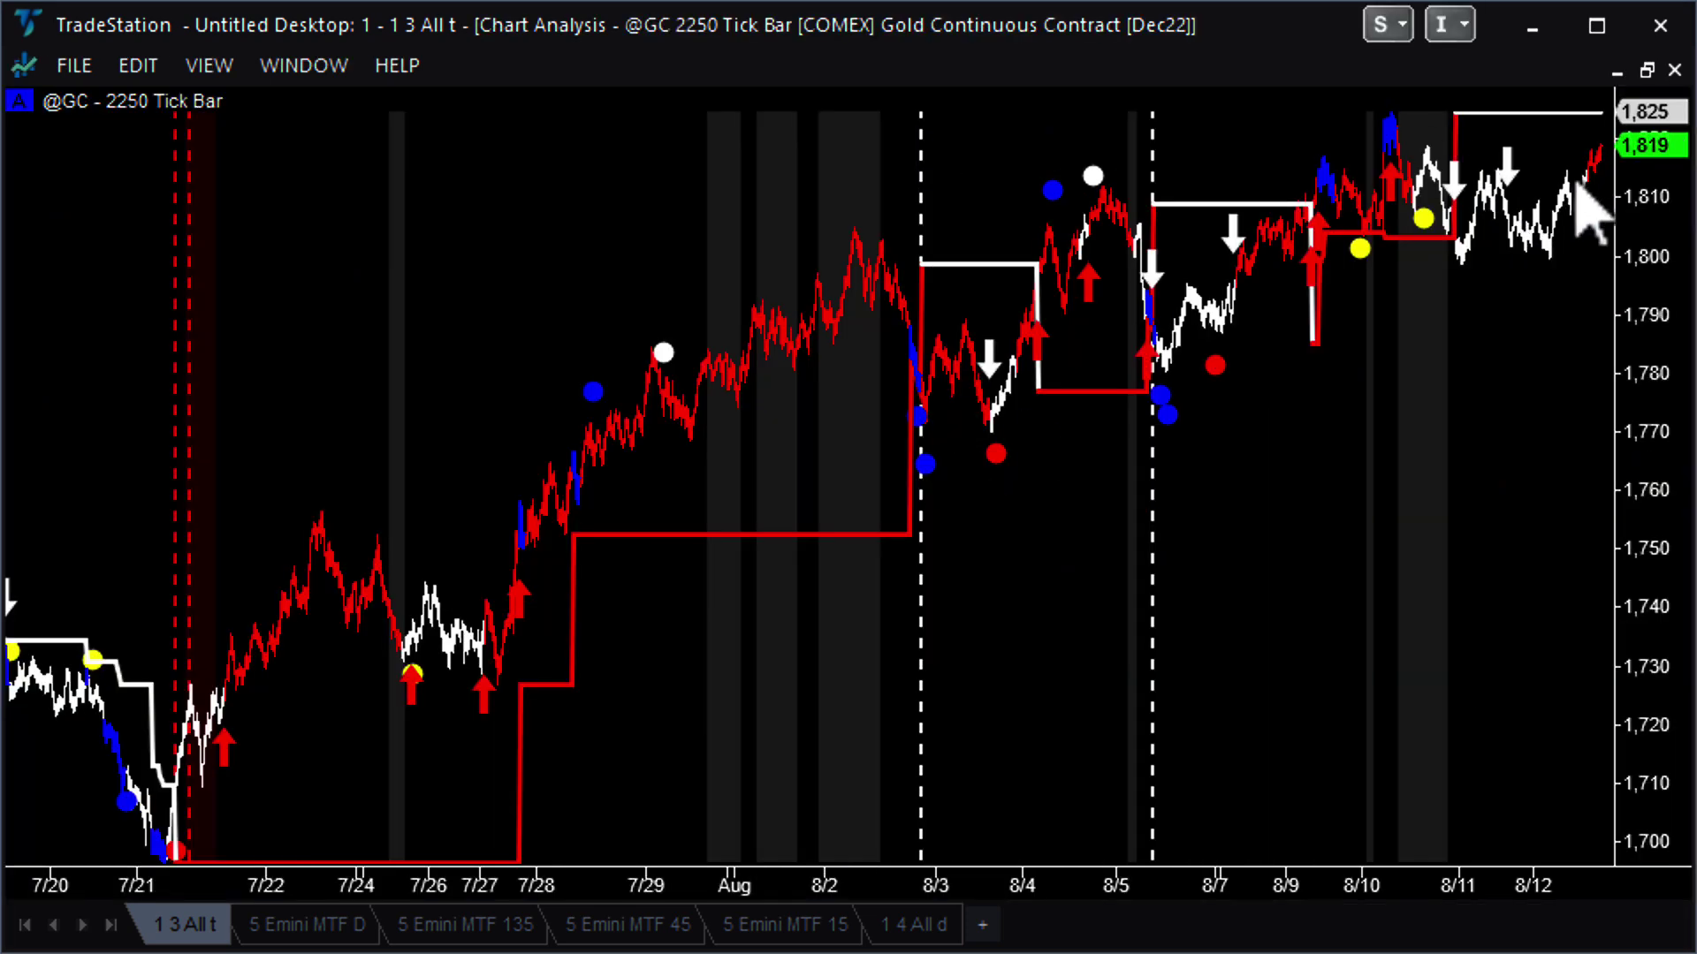
mouse_move(1002, 484)
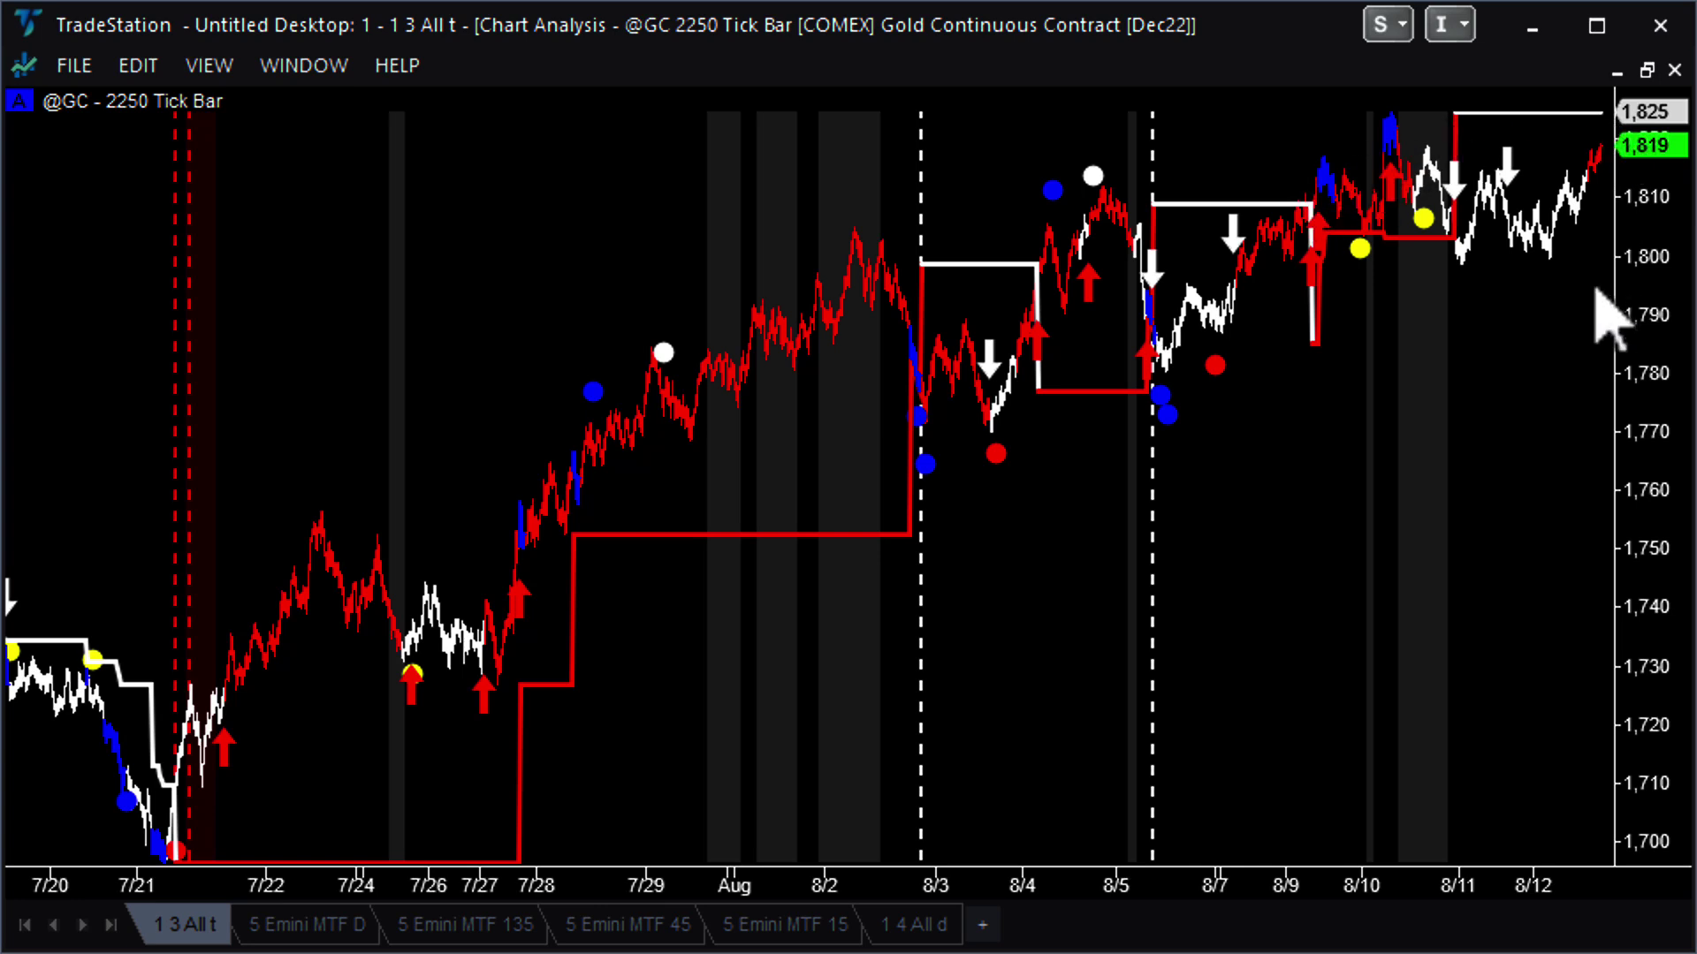
click(1647, 71)
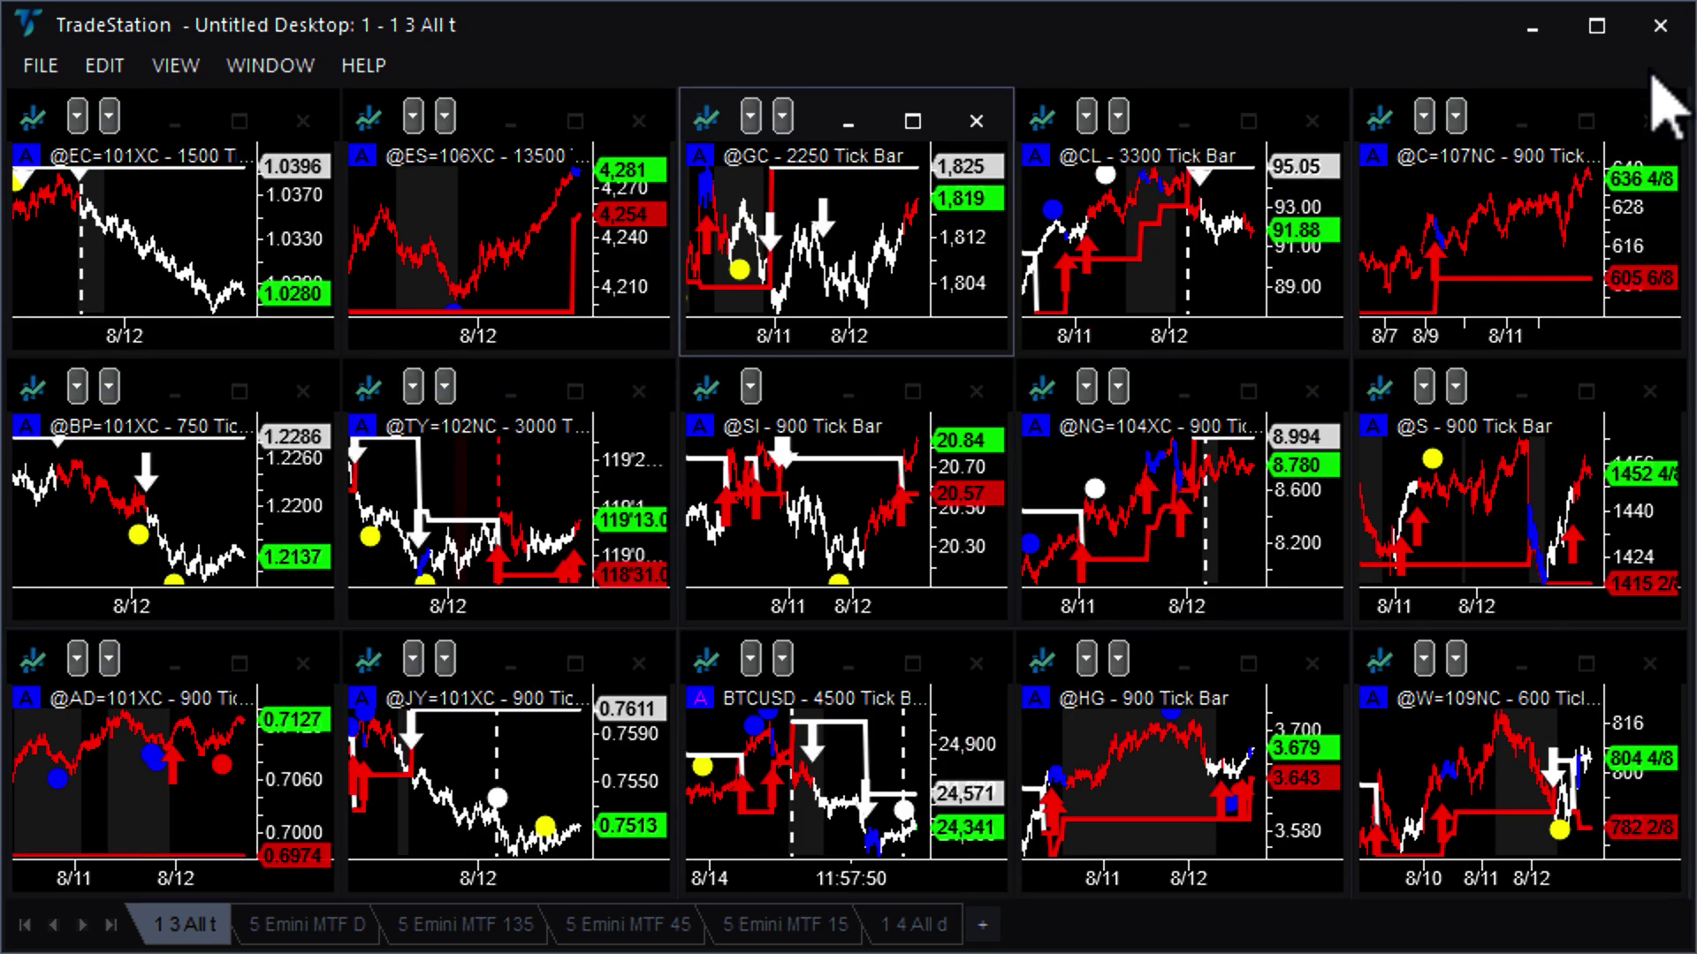
click(914, 388)
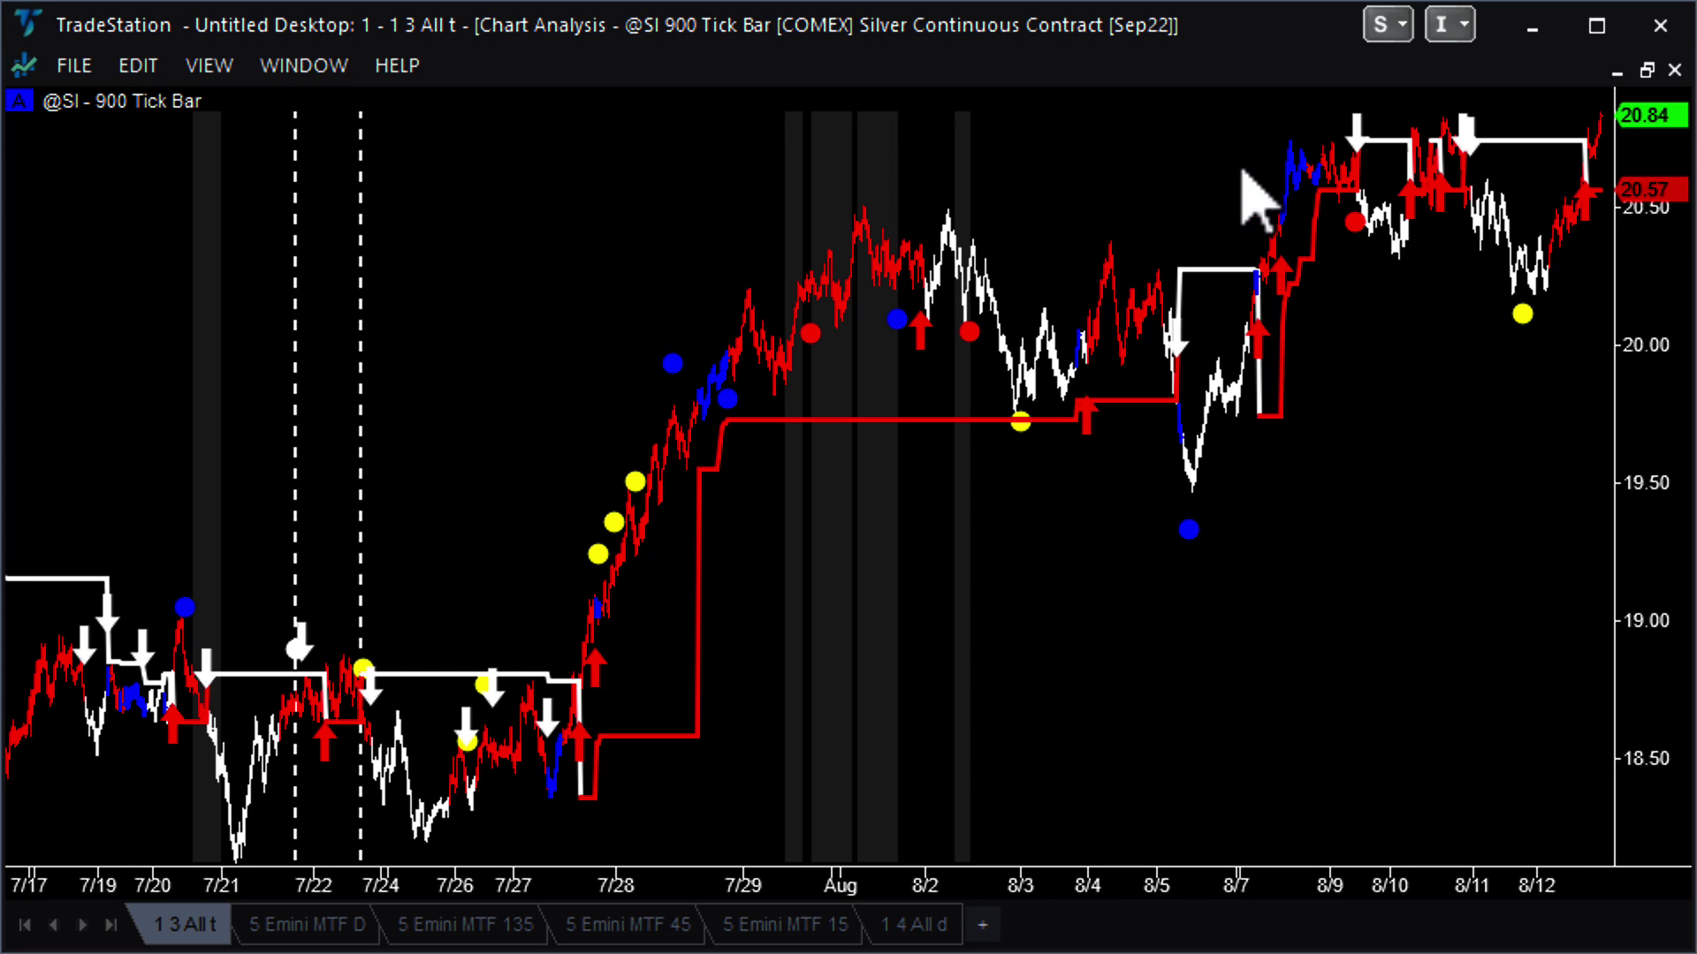
mouse_move(1183, 158)
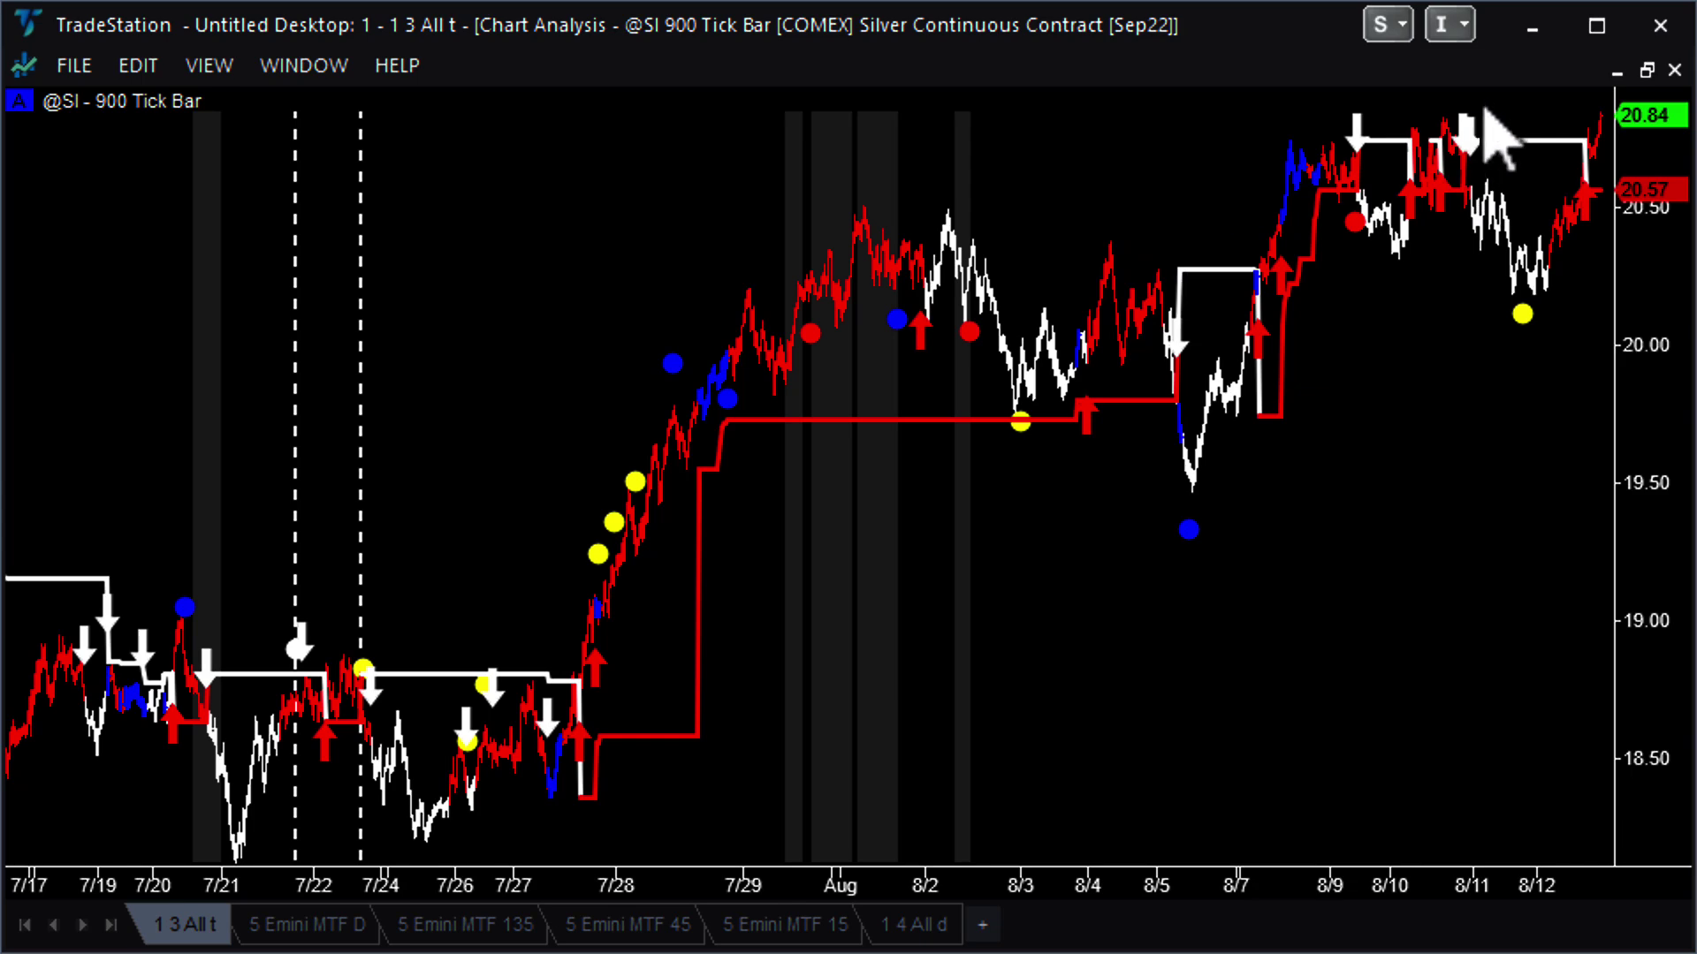
click(1647, 71)
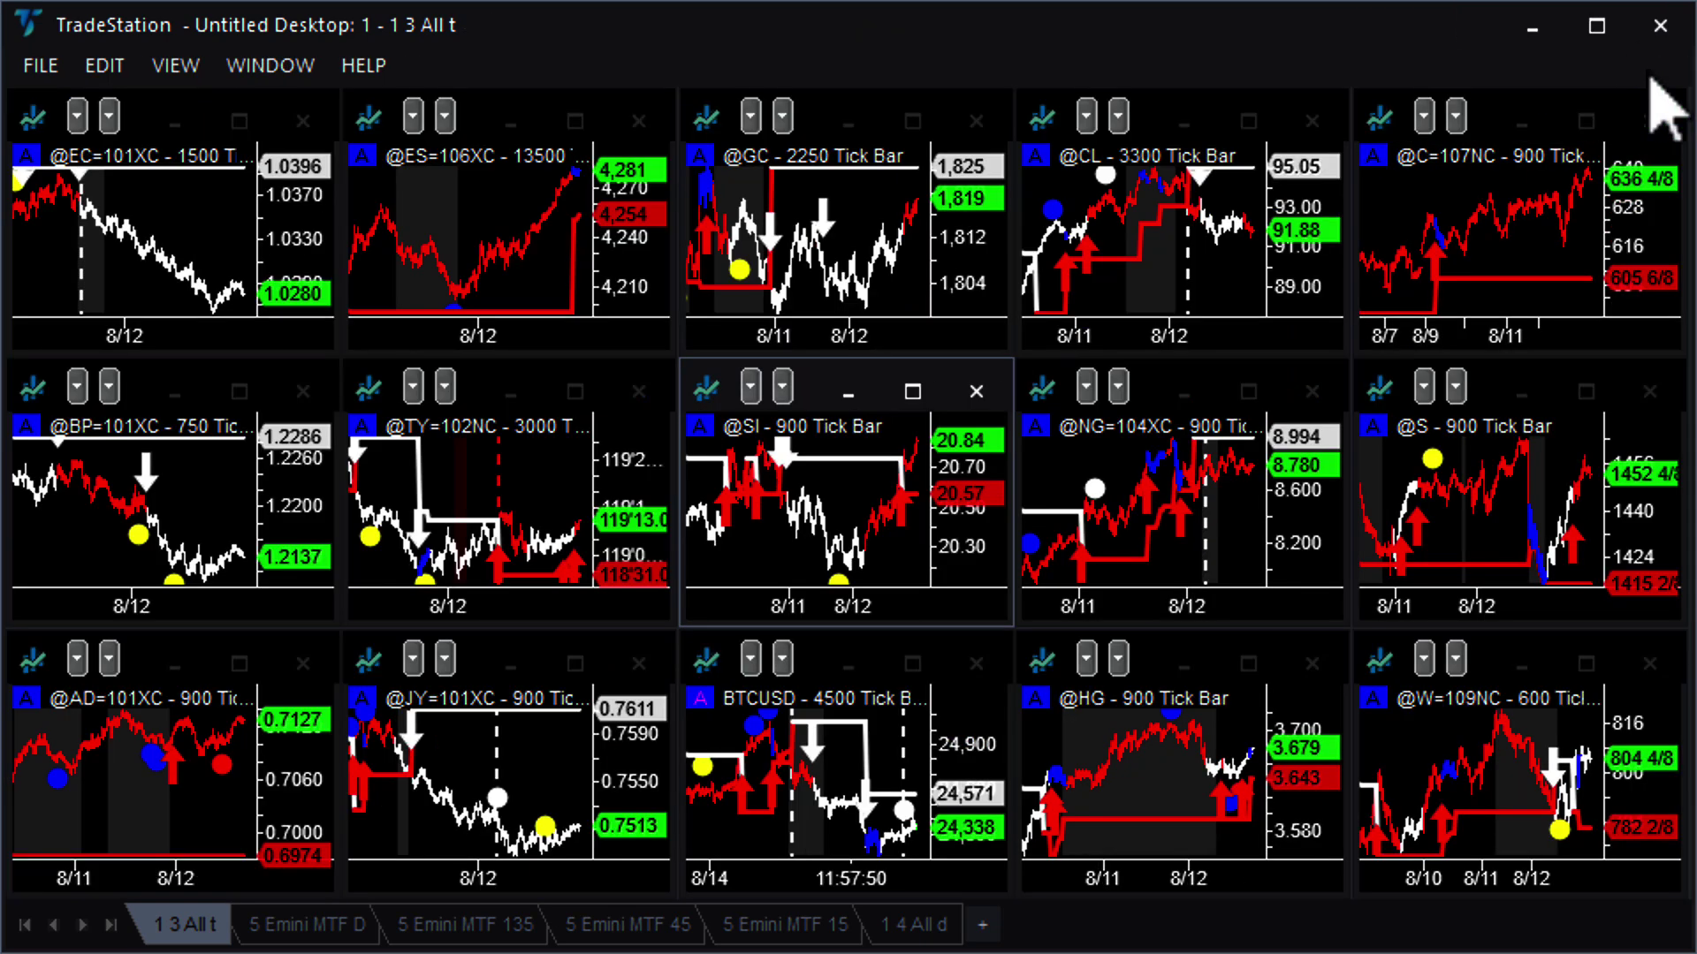
- Maximize the BTCUSD 4500-tick Bitcoin chart, inspect the most recent bars up close, and restore the grid
click(915, 676)
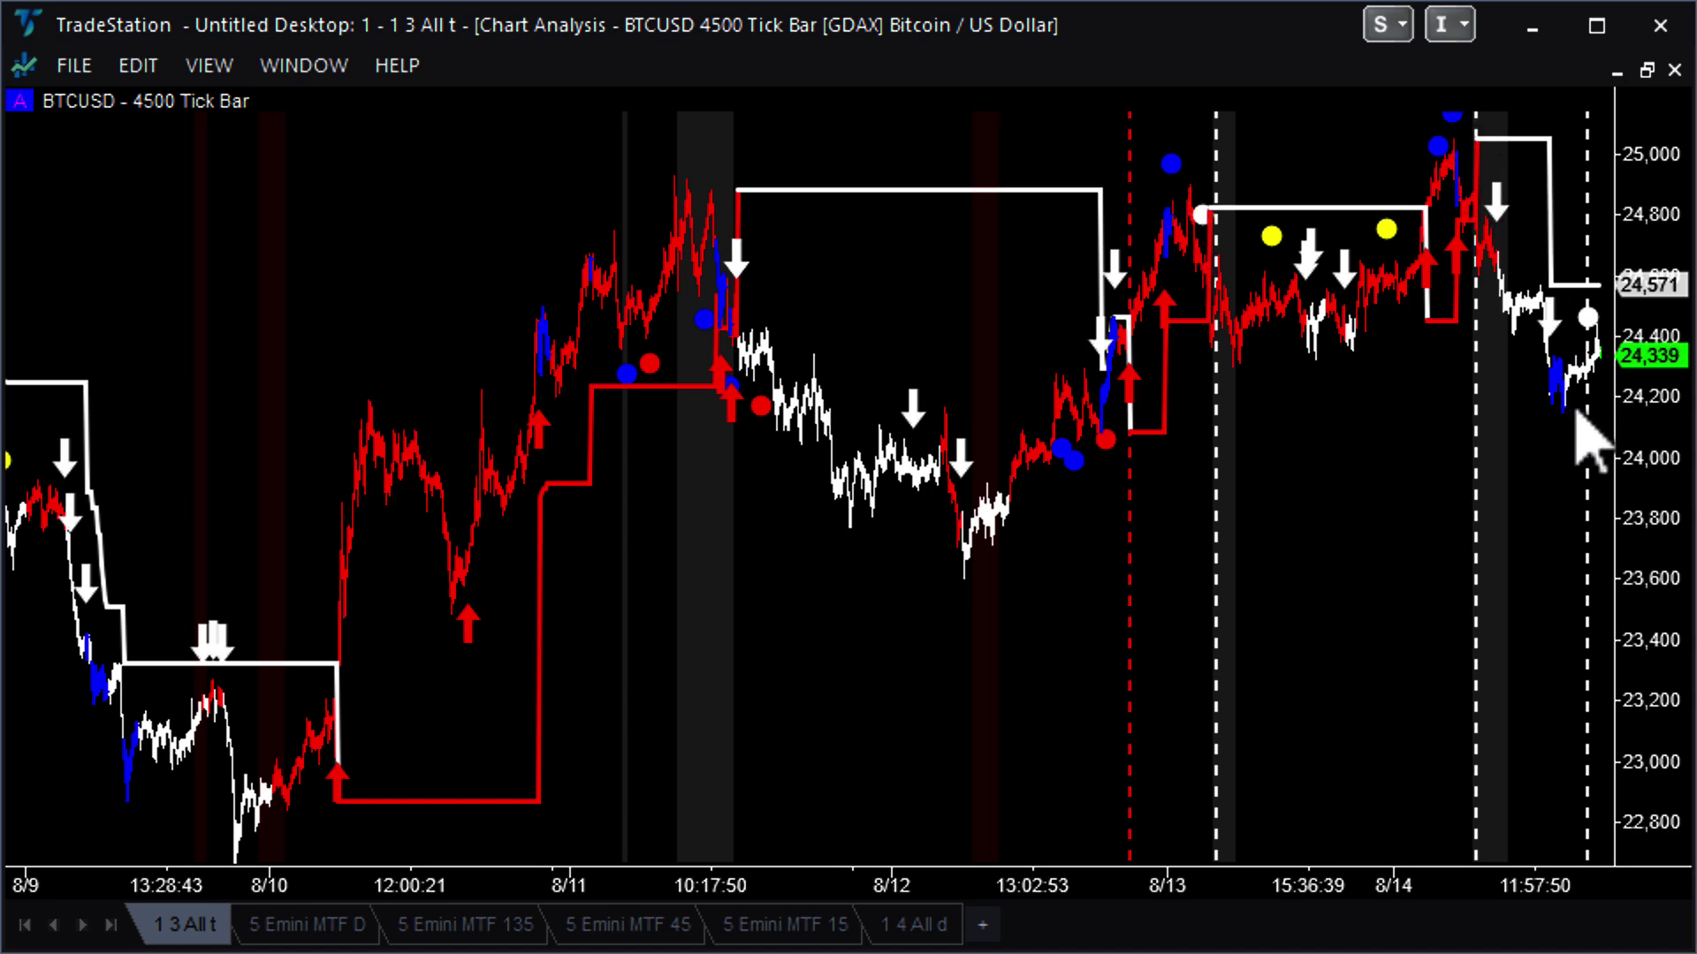
scroll(1572, 560, up, 5)
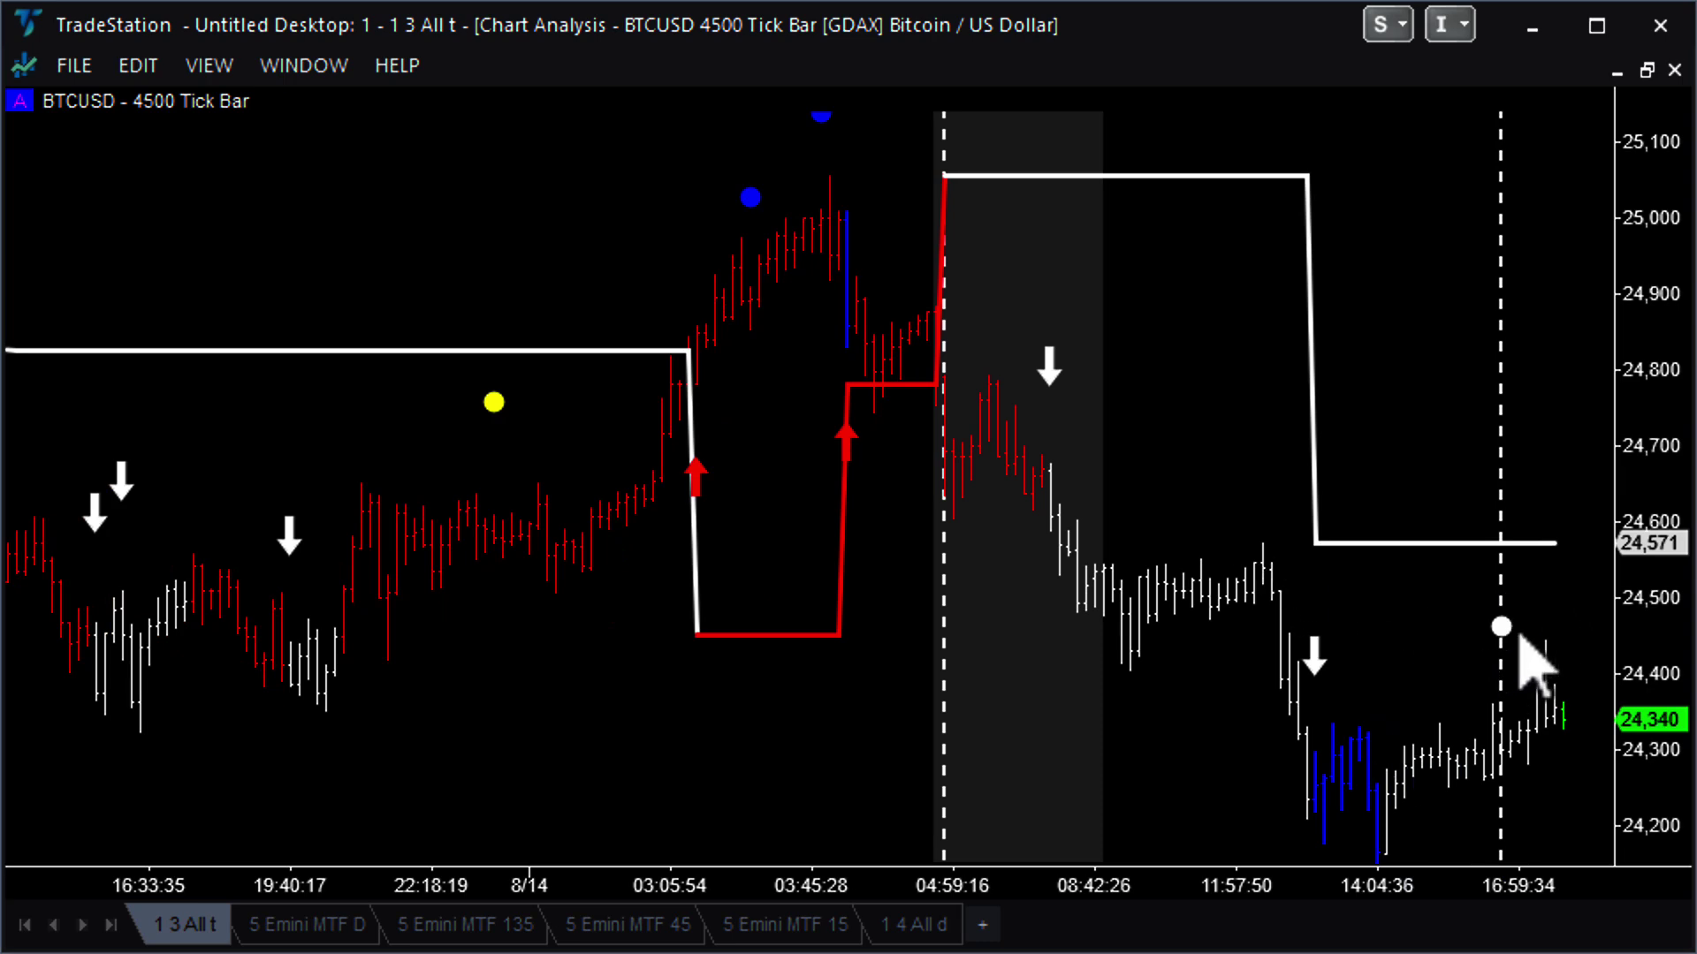
scroll(1555, 680, down, 6)
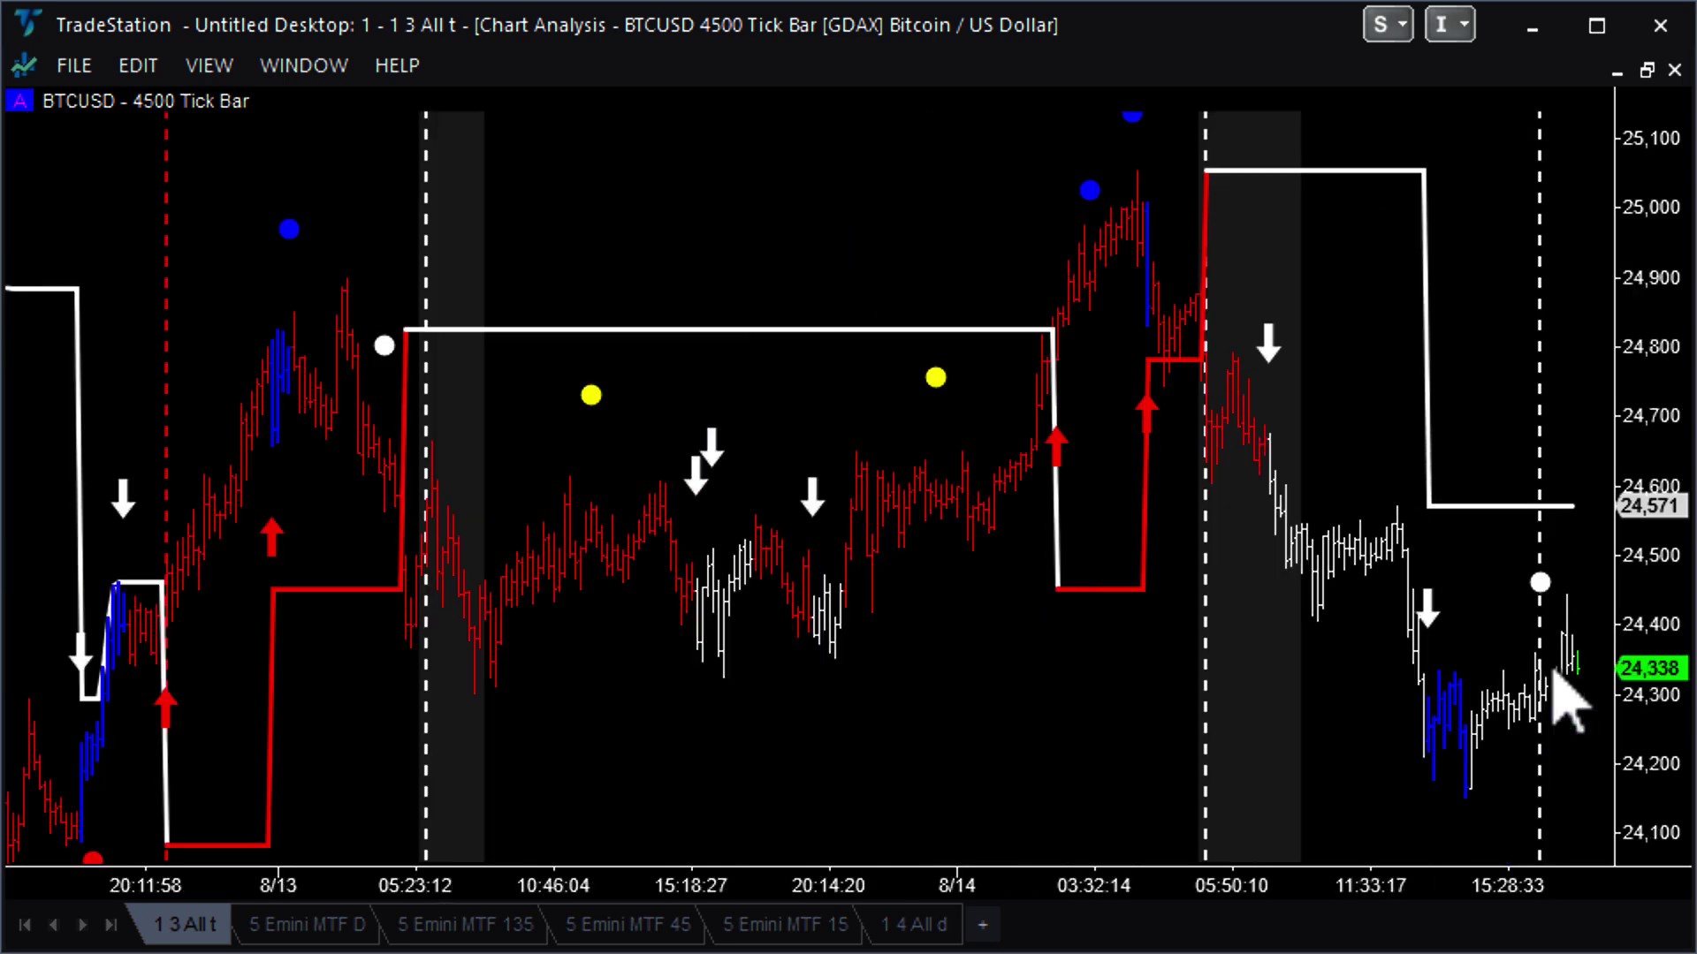
click(1648, 70)
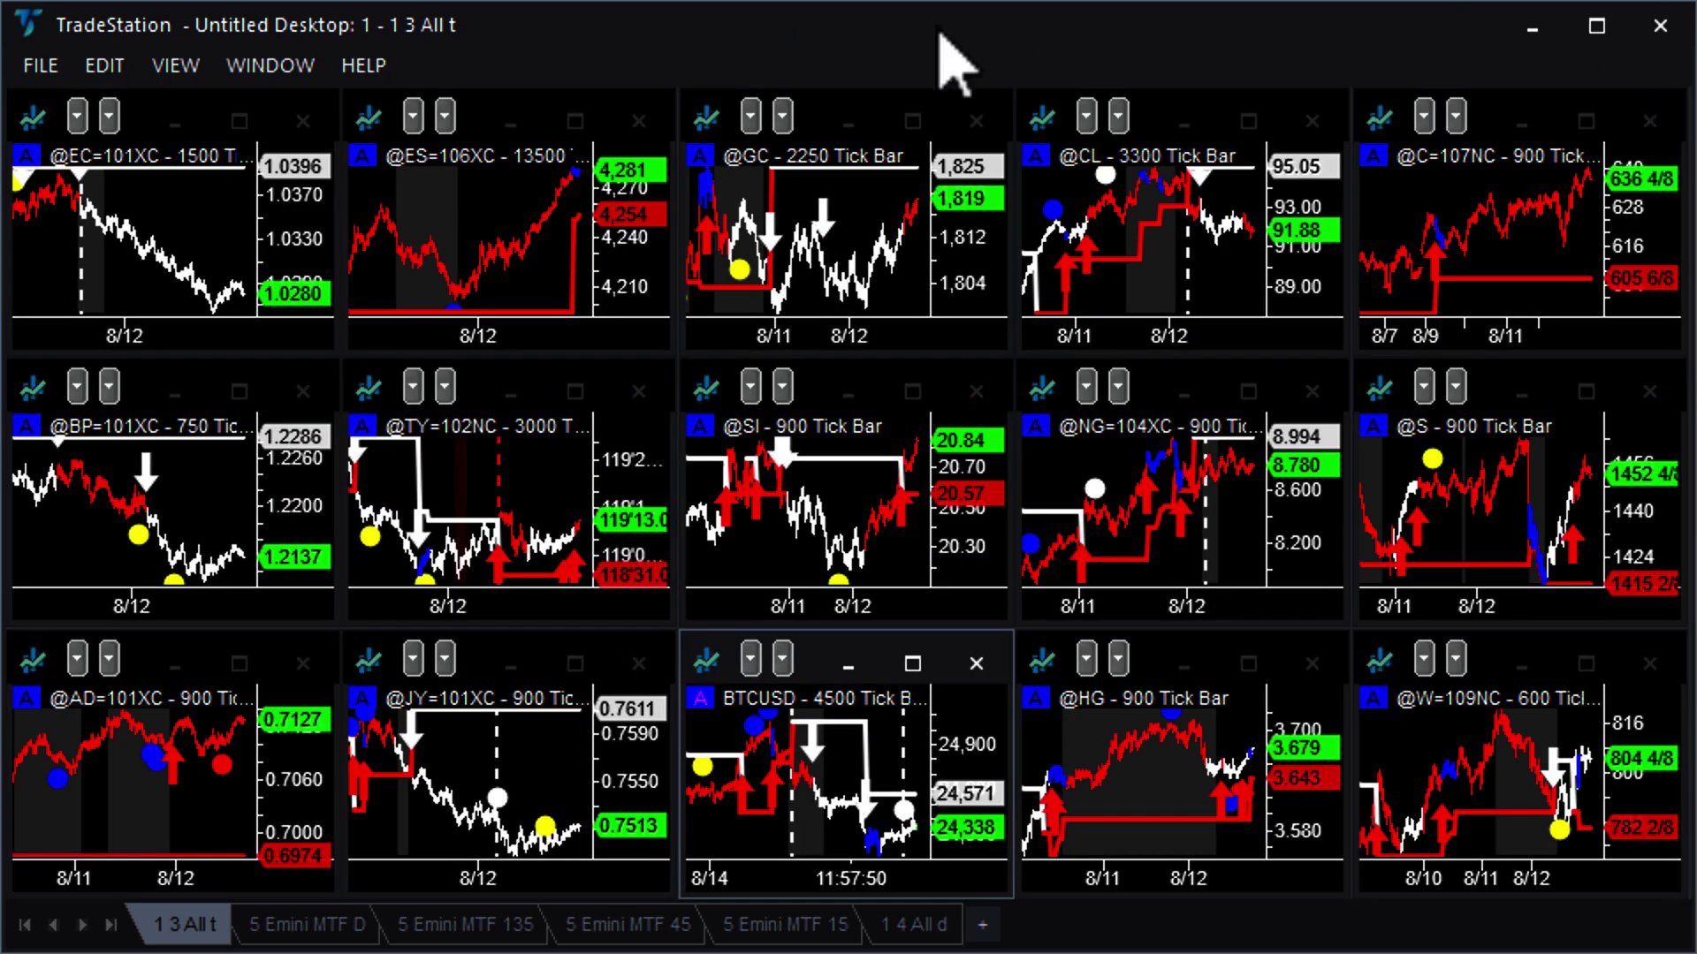